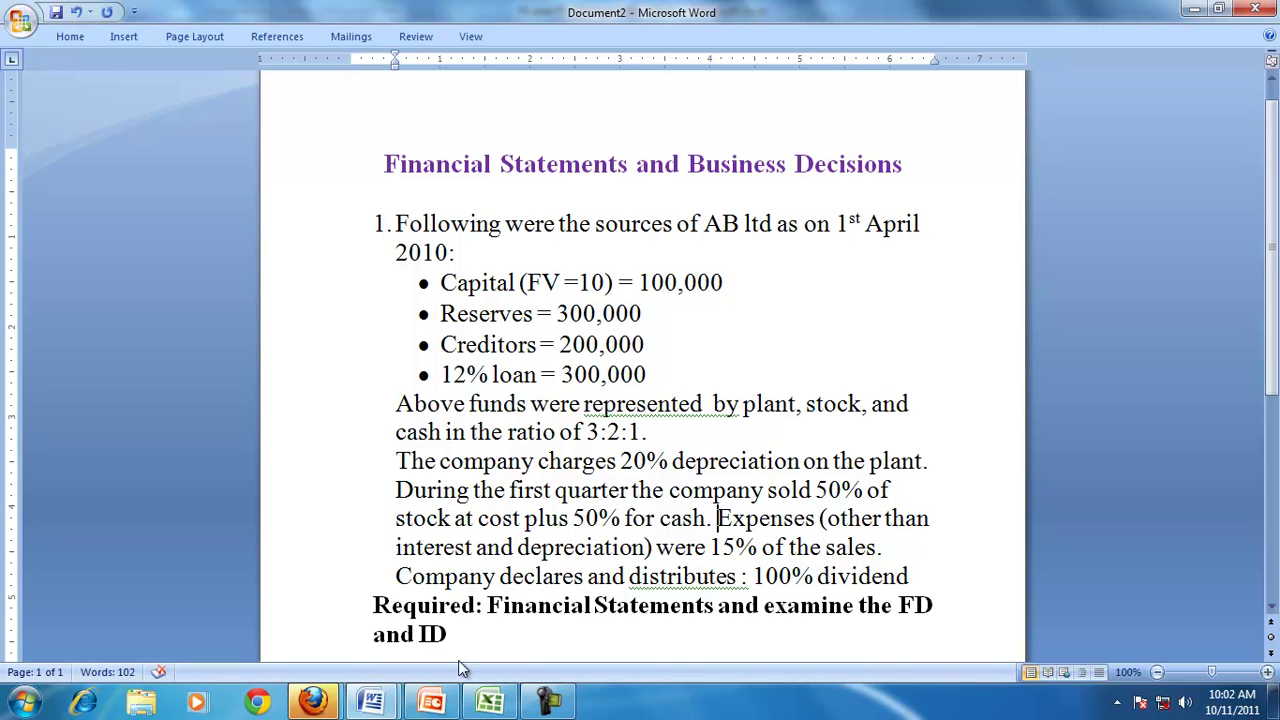
- Add an expense line in E8 with =F4*.15, giving 33750 (15% of sales)
left_click(489, 701)
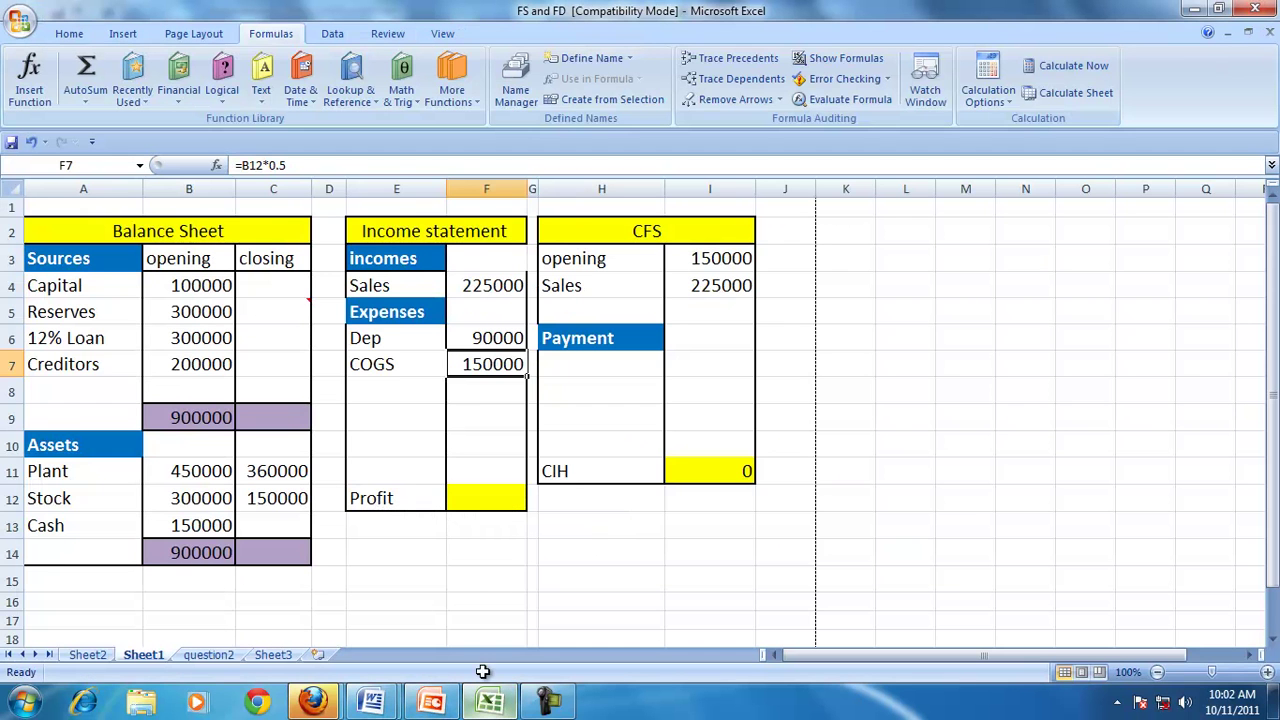
left_click(381, 399)
type("Epxpens")
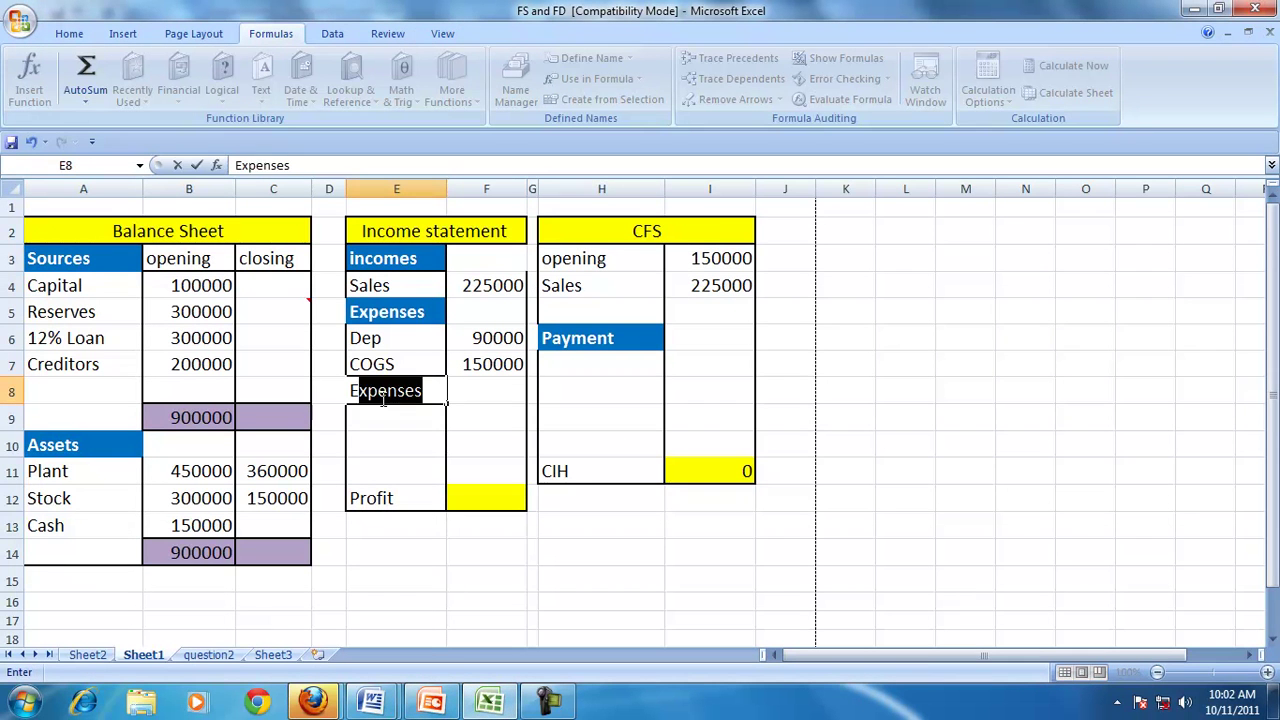
type("e")
key("Tab")
type("=")
key("Up")
key("Up")
key("Up")
key("Up")
type("*.15")
key("Return")
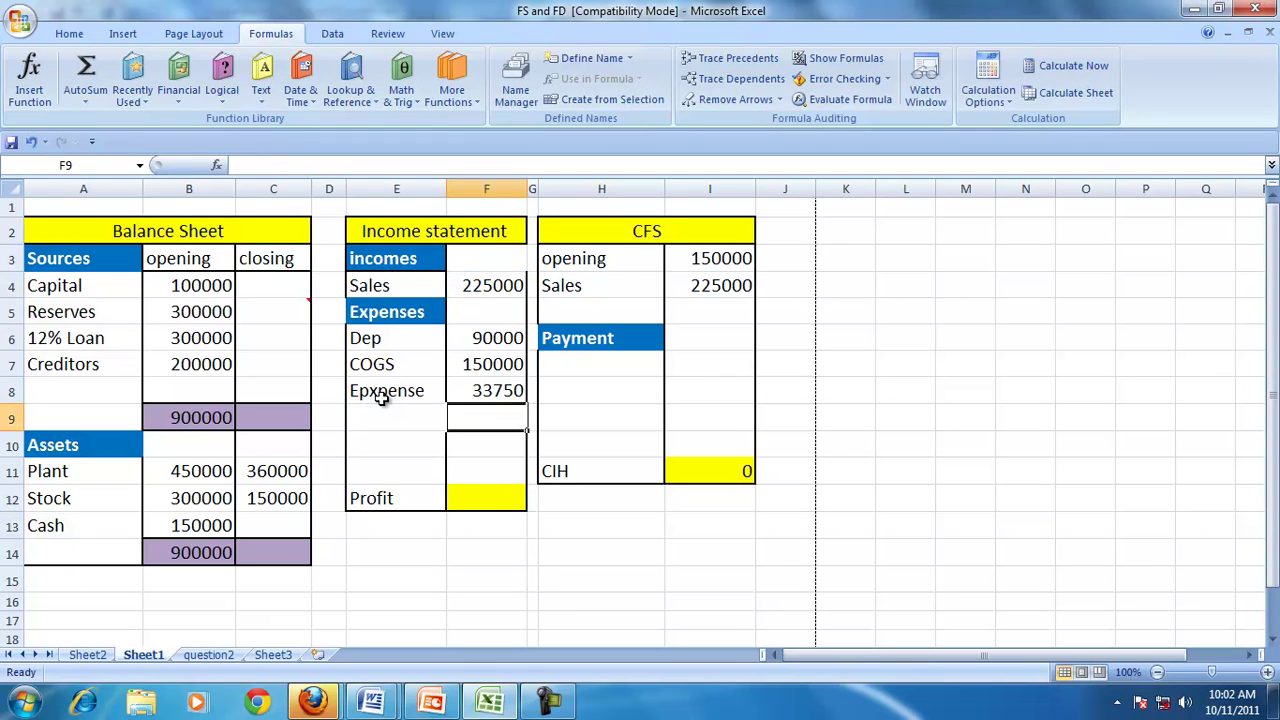
- List Expenses as a CFS payment in H7/I7 linked to F8, then return to the Word problem
left_click(566, 368)
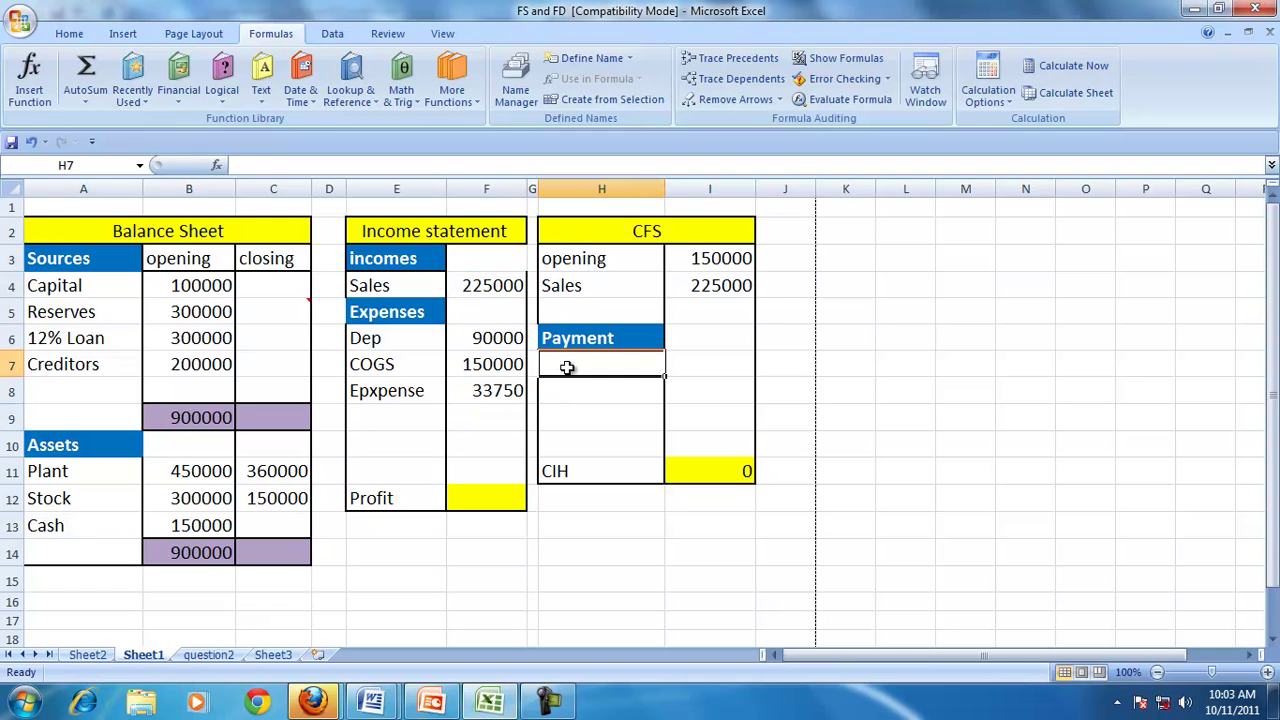
type("Expenses")
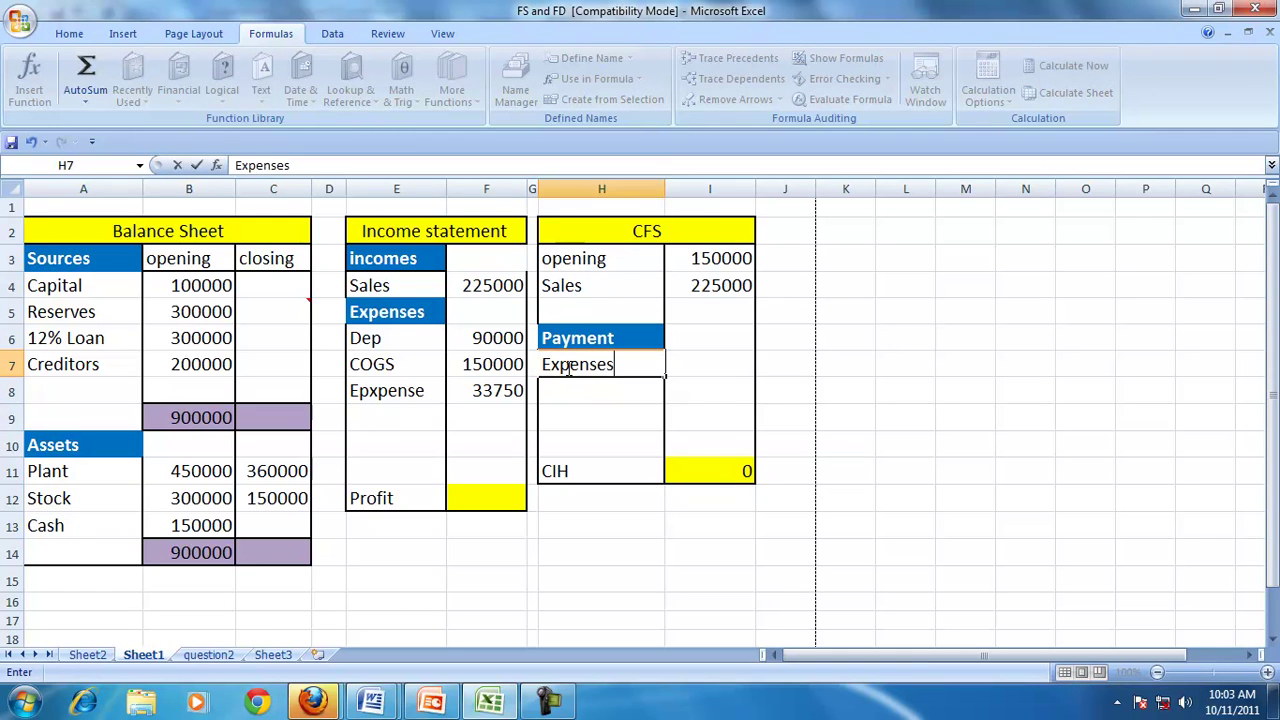
key("Tab")
type("=")
left_click(500, 390)
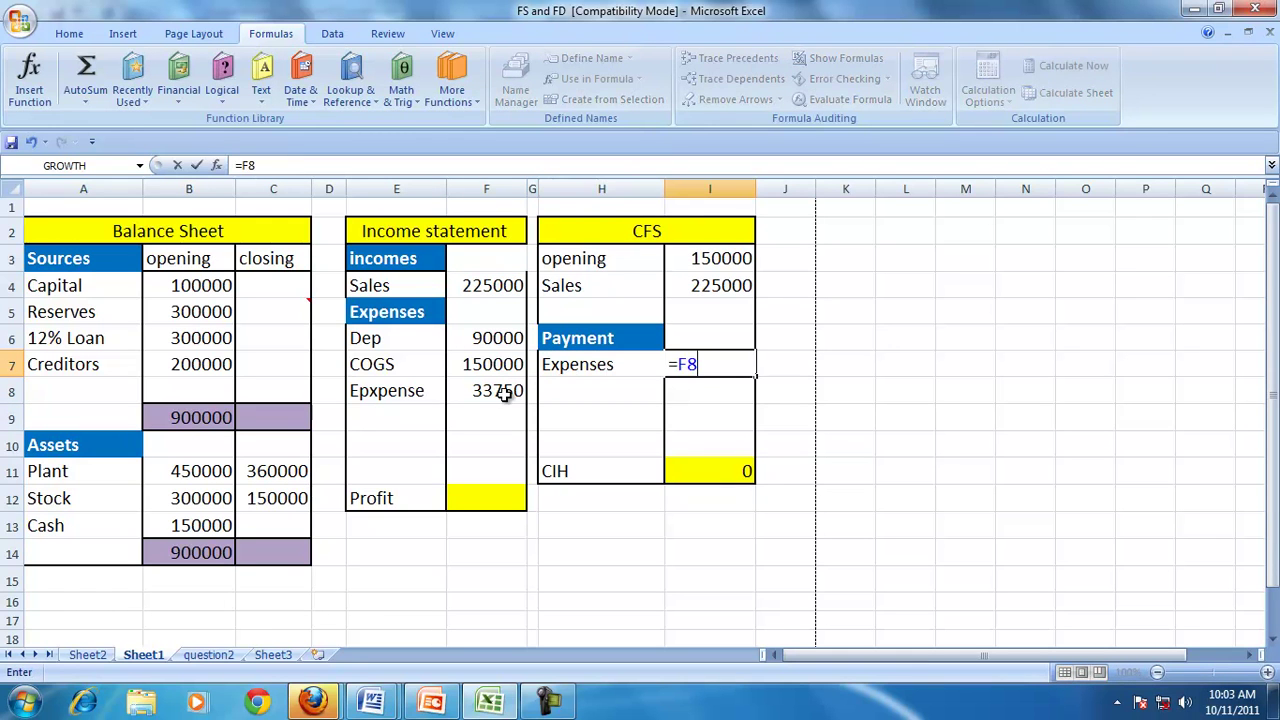
key("Return")
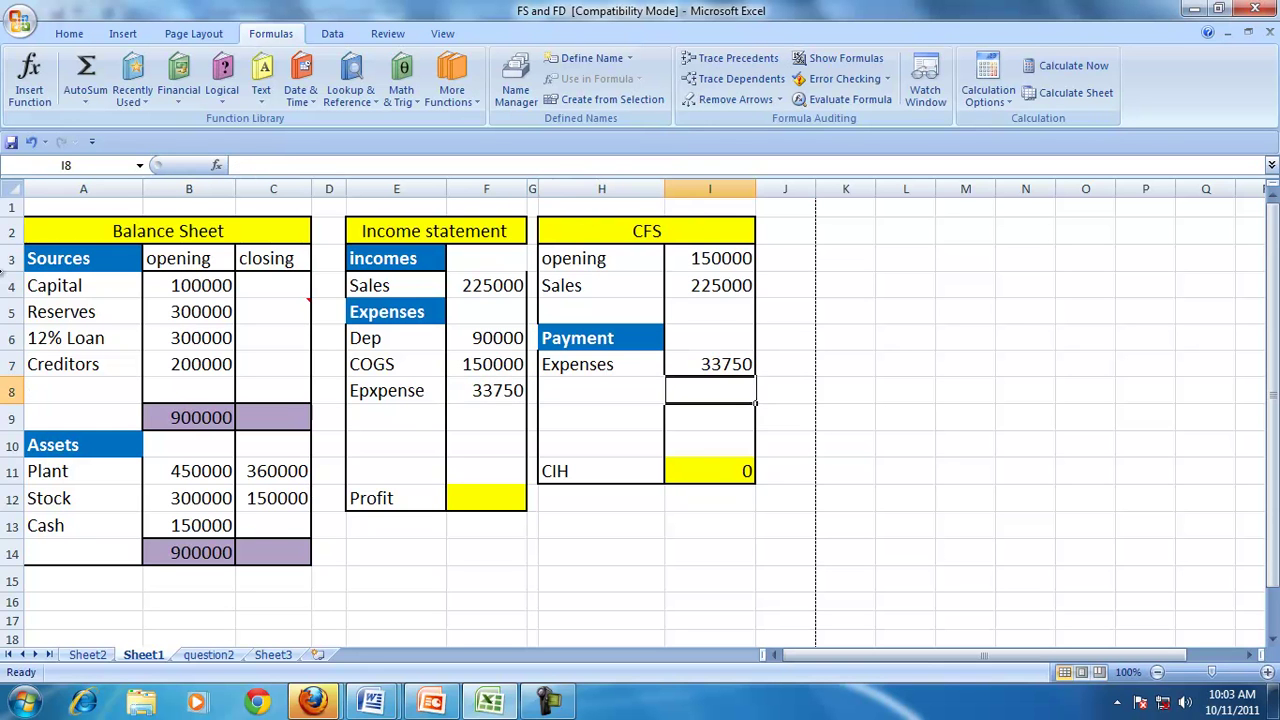
left_click(58, 388)
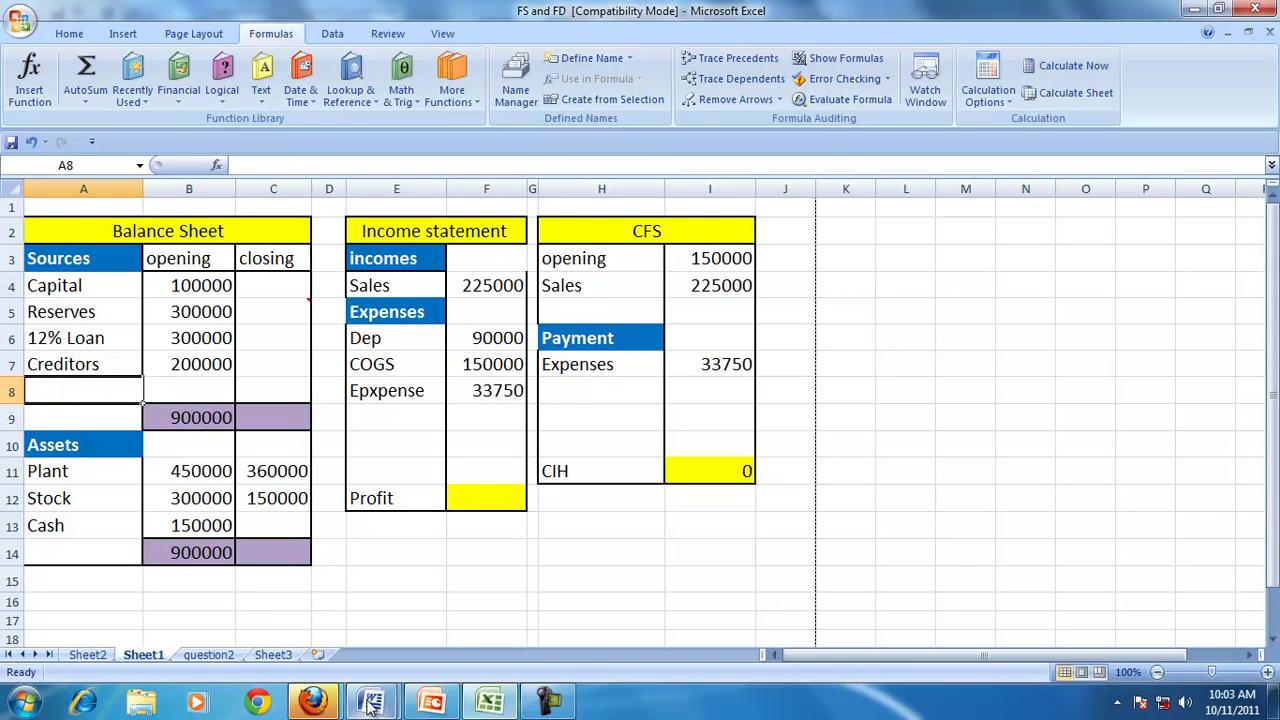
left_click(487, 706)
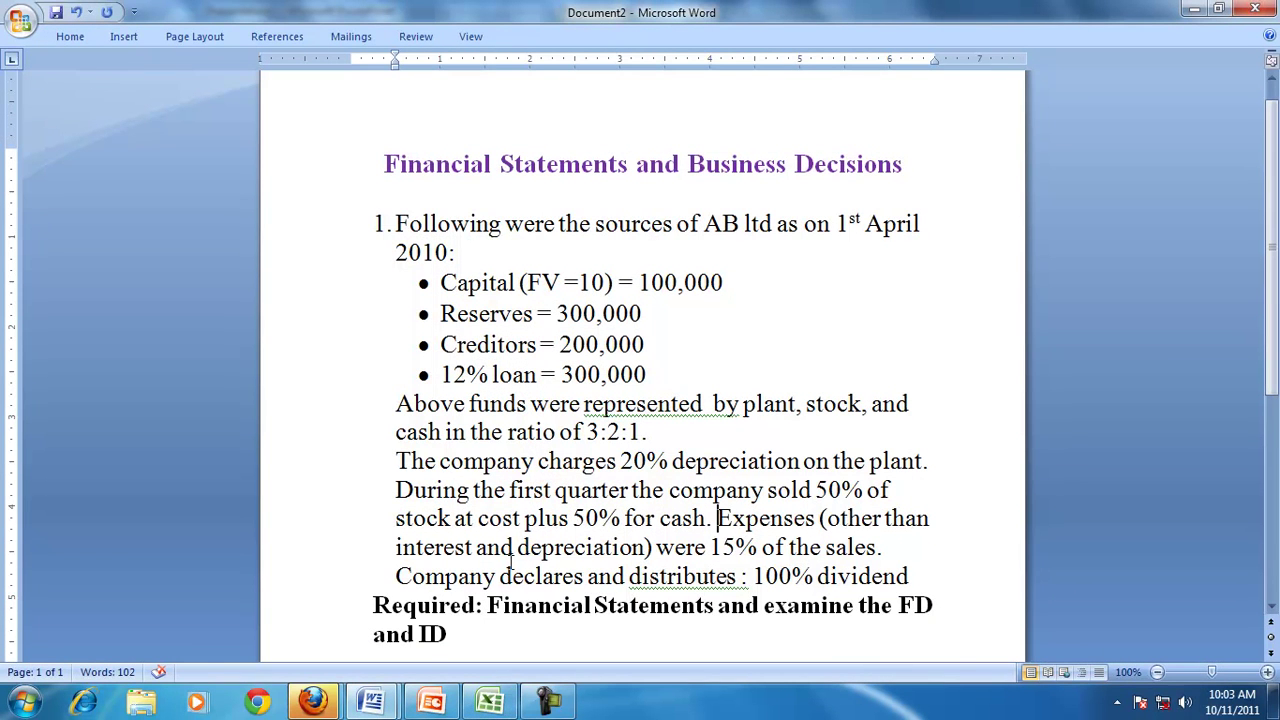
left_click_drag(519, 549, 633, 553)
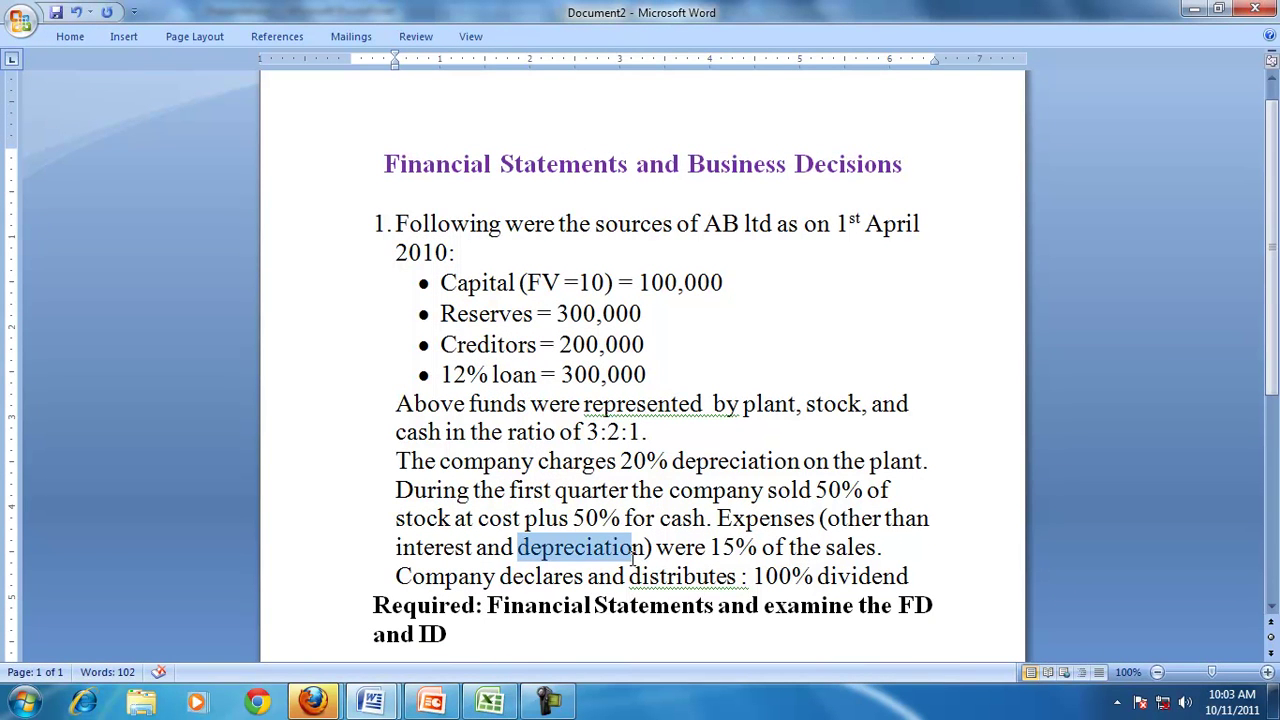
left_click(418, 550)
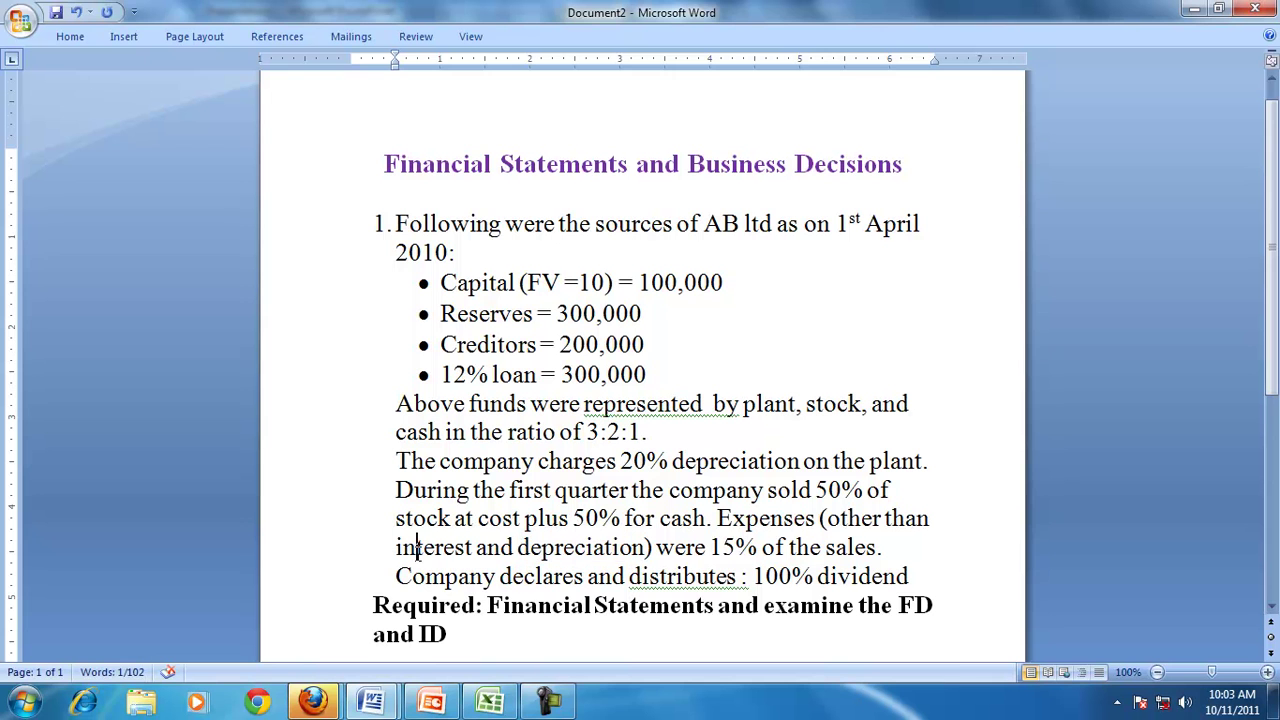
- Label E9 as Interest and correct the E8 label to Expenses
left_click(492, 701)
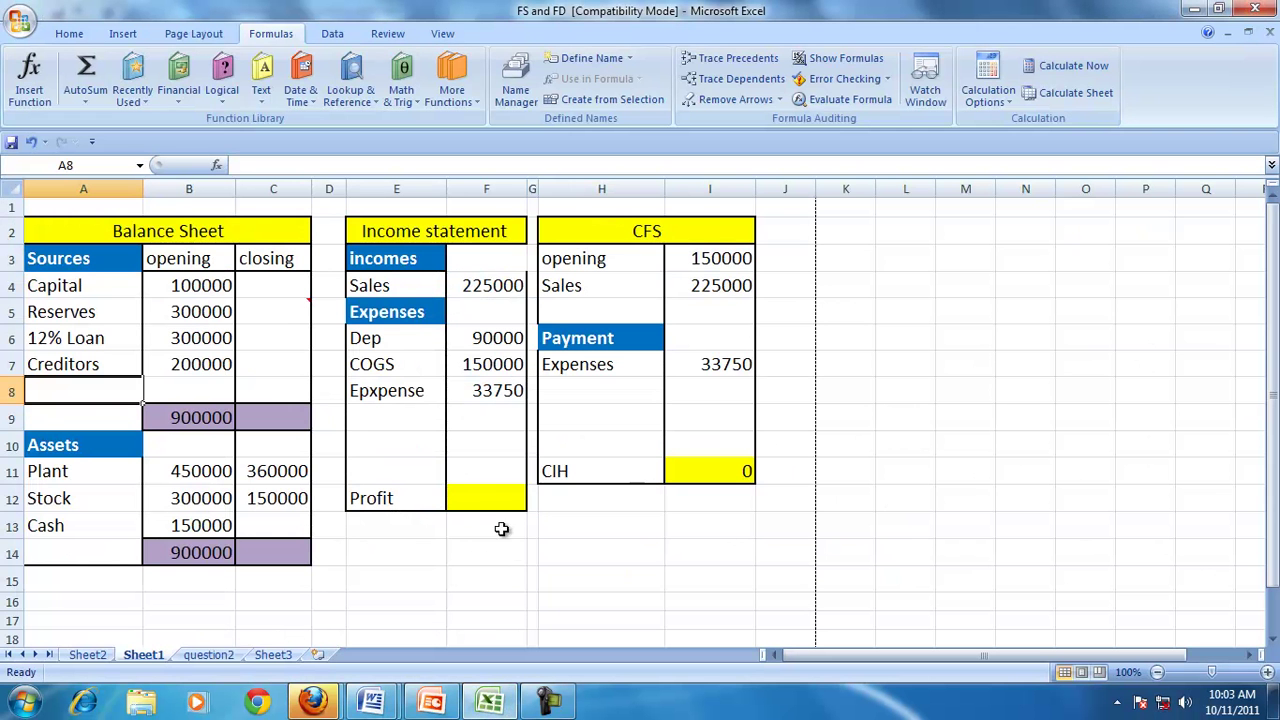
type("Int")
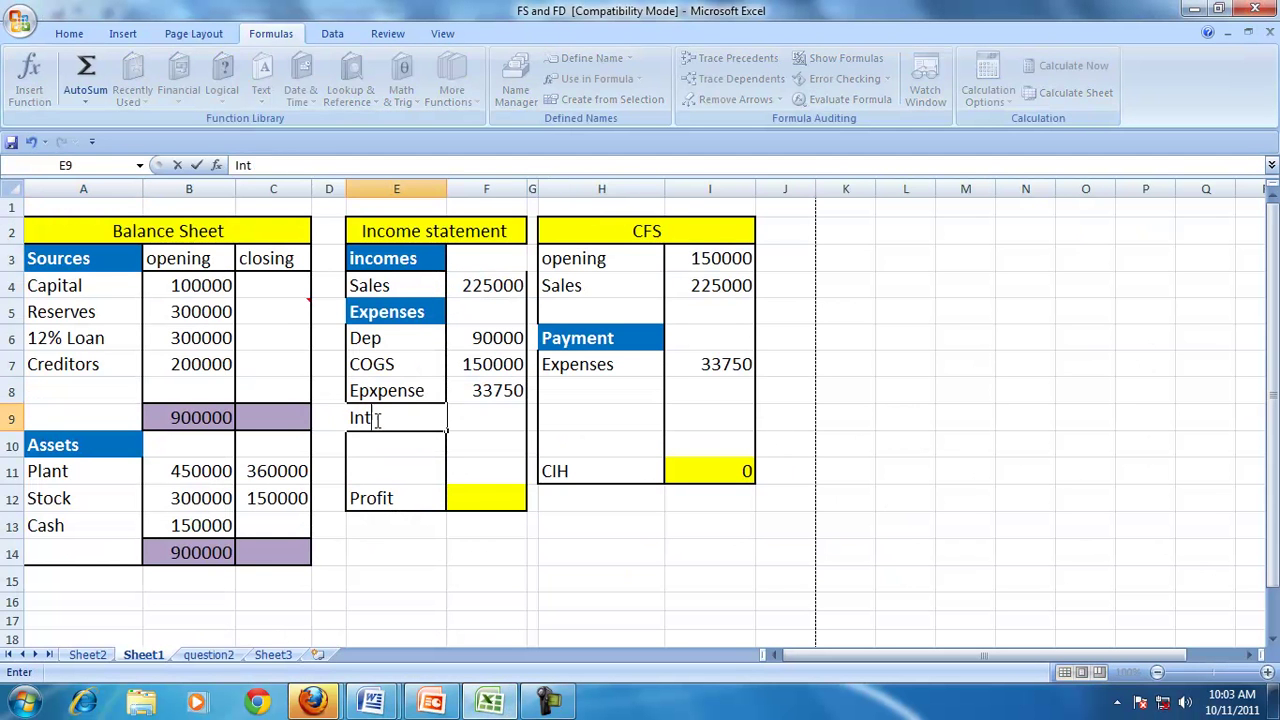
type("erest")
key("Up")
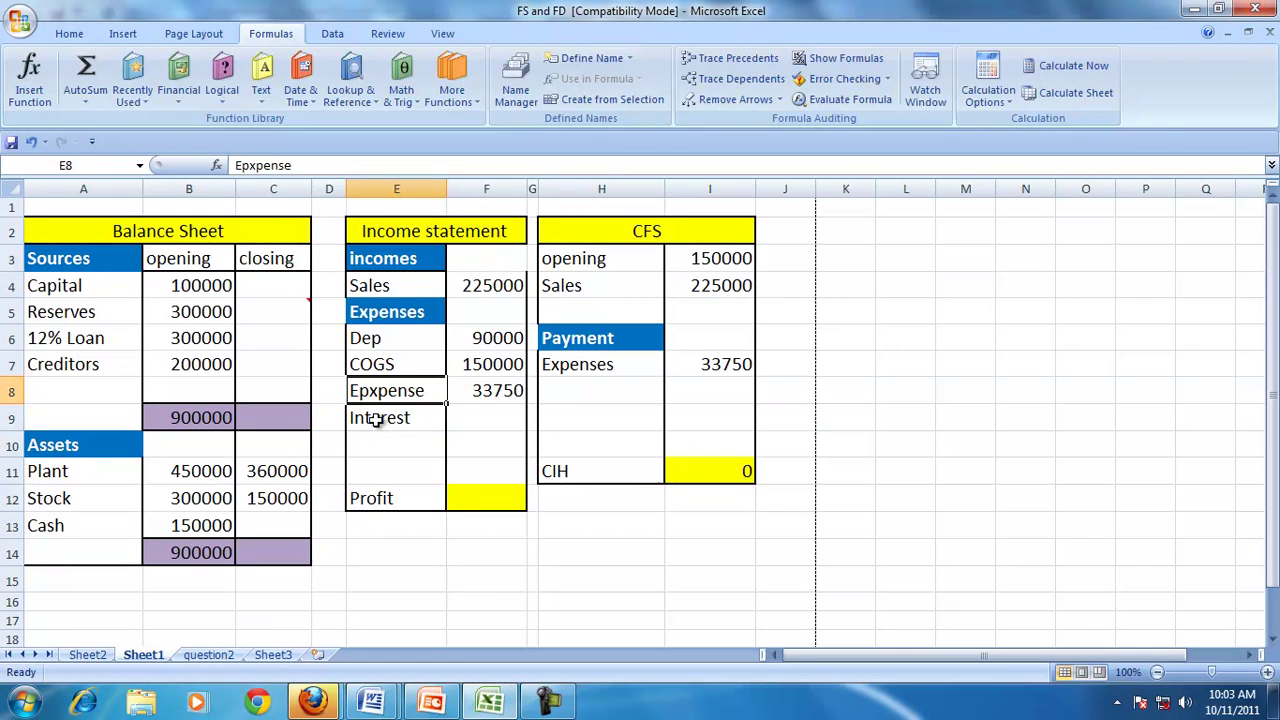
type("Expenses")
key("Return")
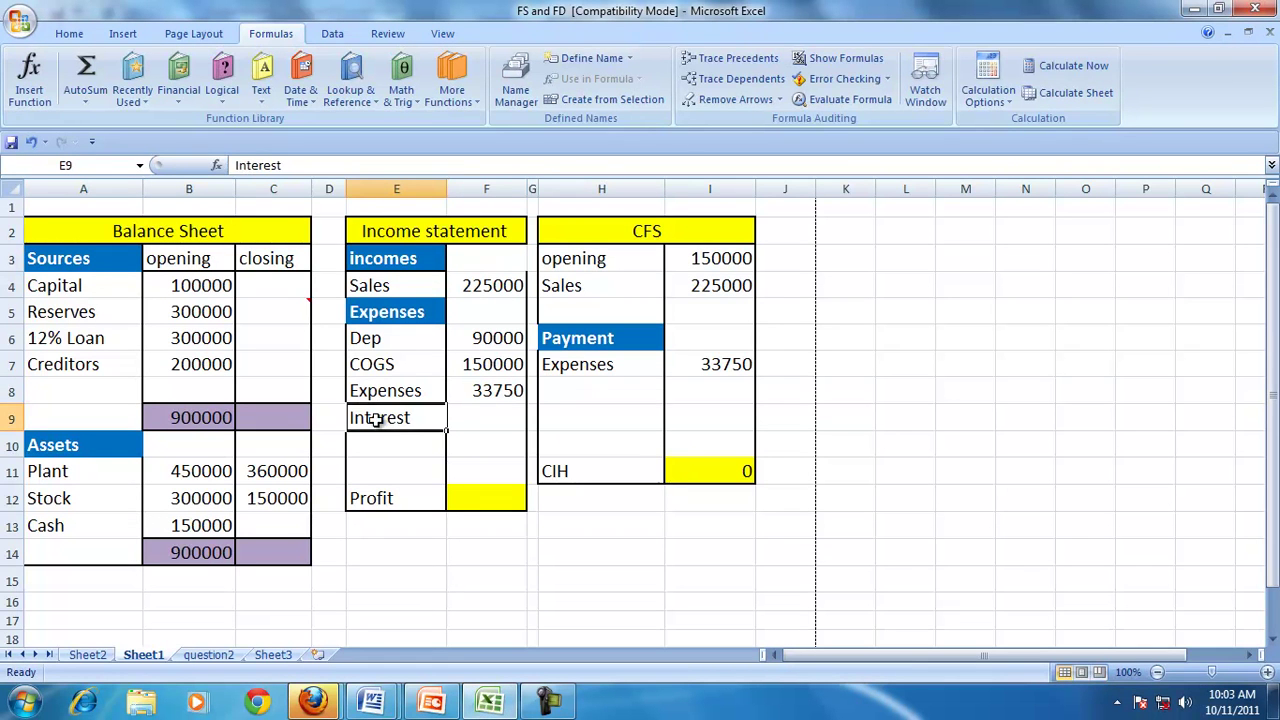
- Enter the interest formula in F9 from the 12% loan in B6, giving 36000
key("Right")
type("=")
left_click(203, 340)
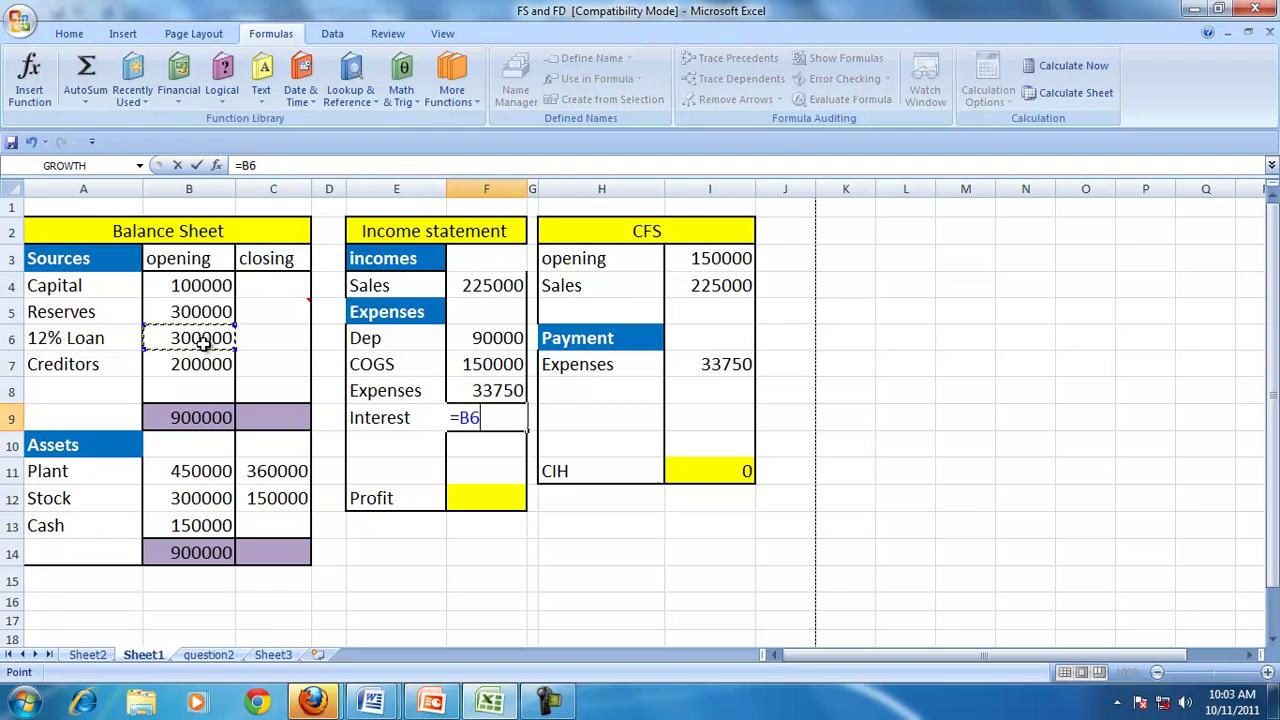
type("*")
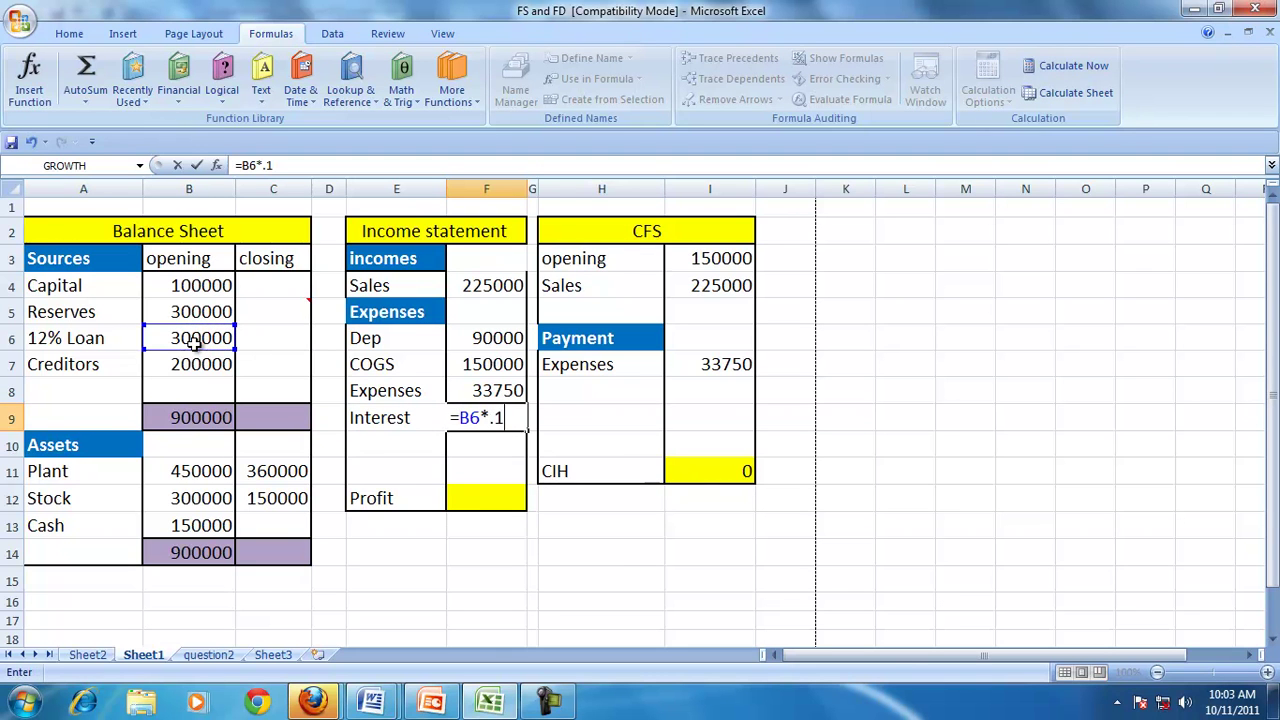
key("Return")
- List interest as a CFS payment linked to F9, then select expenses F6:F9
left_click(553, 392)
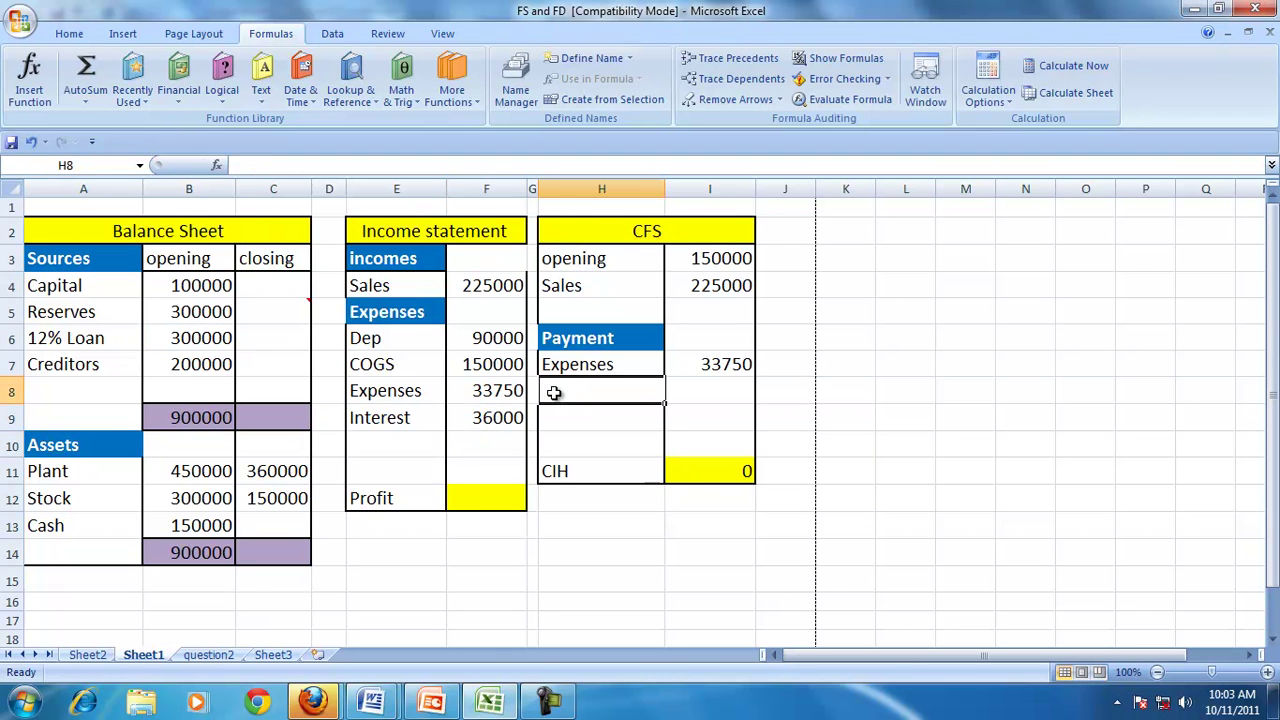
type("inrt")
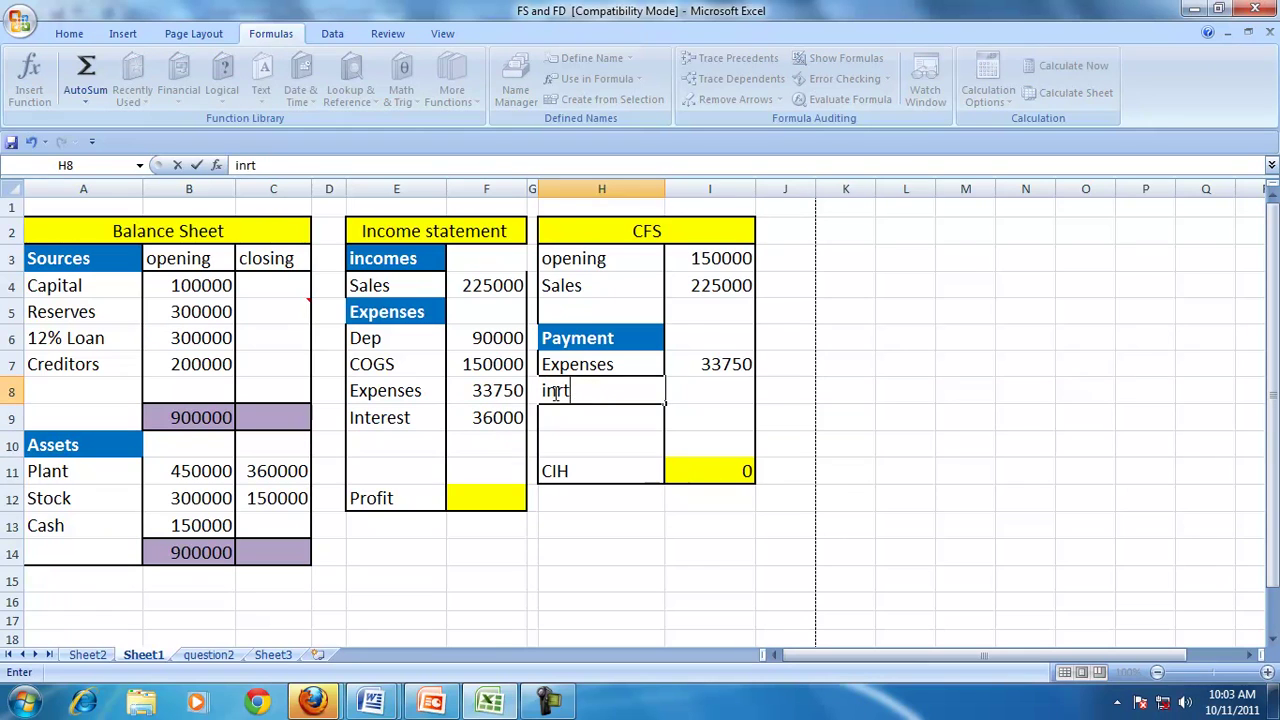
type("ereserest")
key("Tab")
type("=")
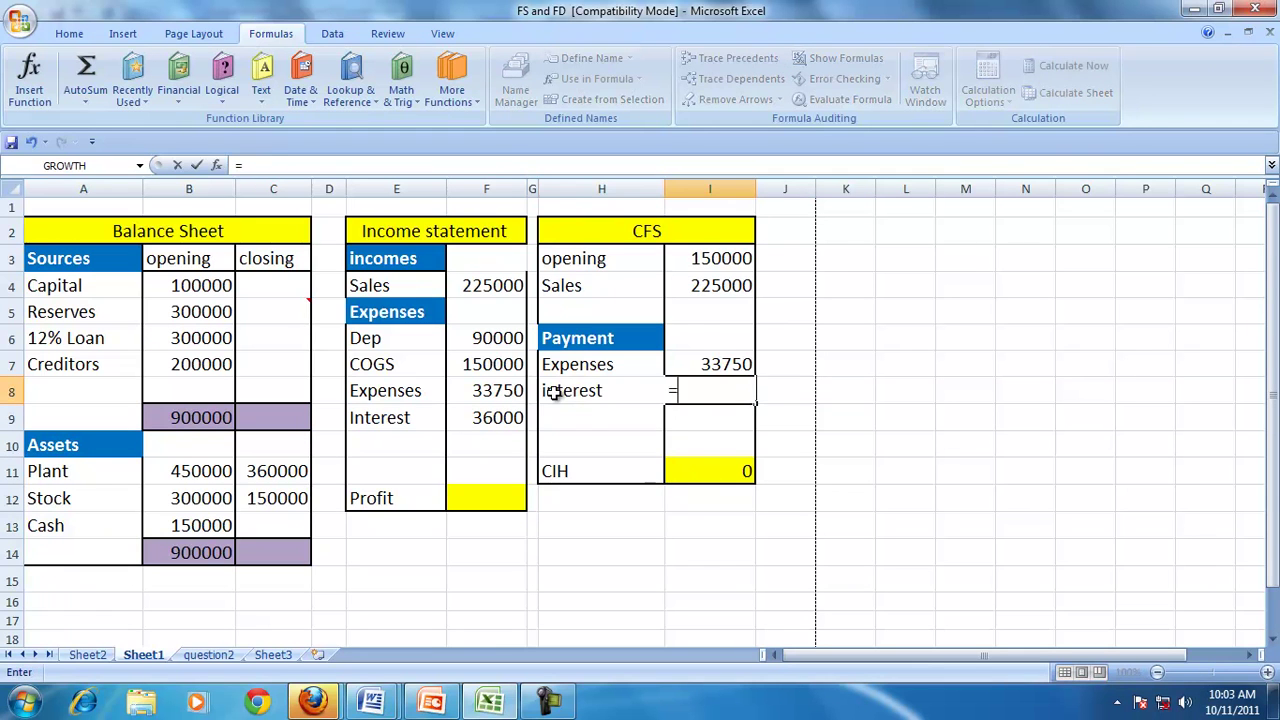
left_click(491, 417)
key("Return")
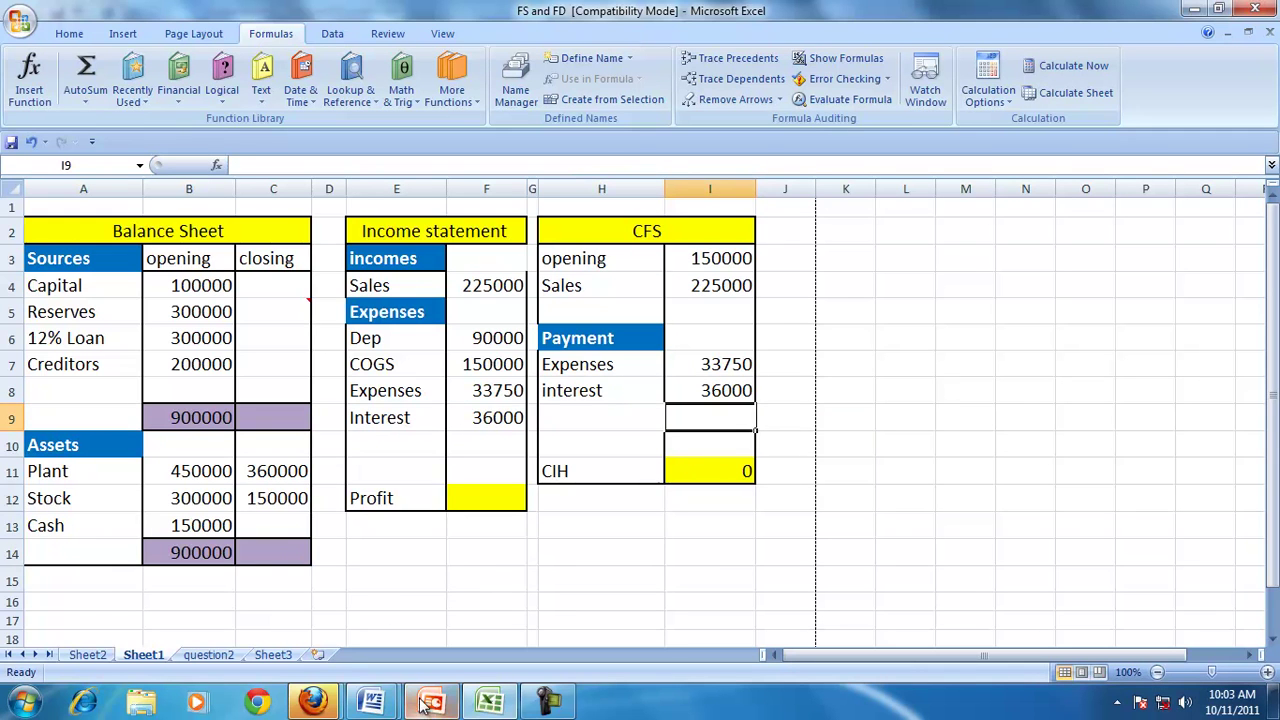
left_click_drag(468, 338, 497, 416)
- Total the expenses as 309750 and compute Profit as sales minus expenses, -84750
left_click(86, 75)
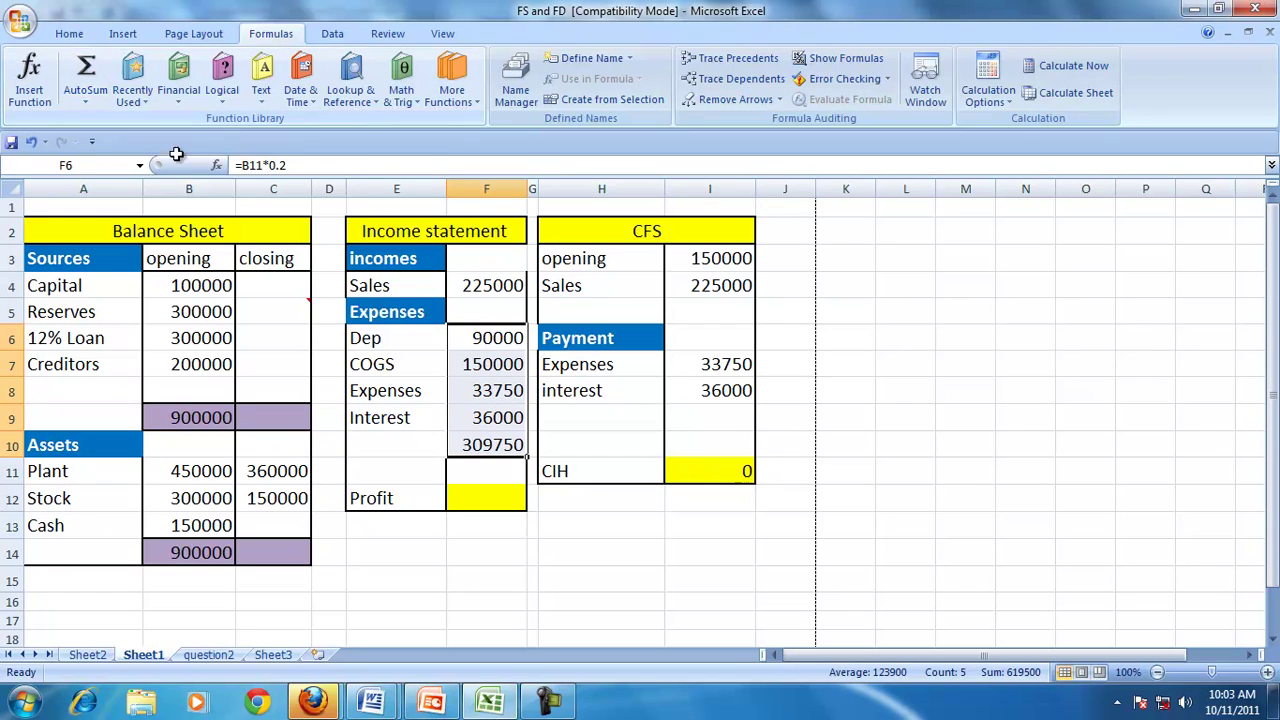
left_click(489, 449)
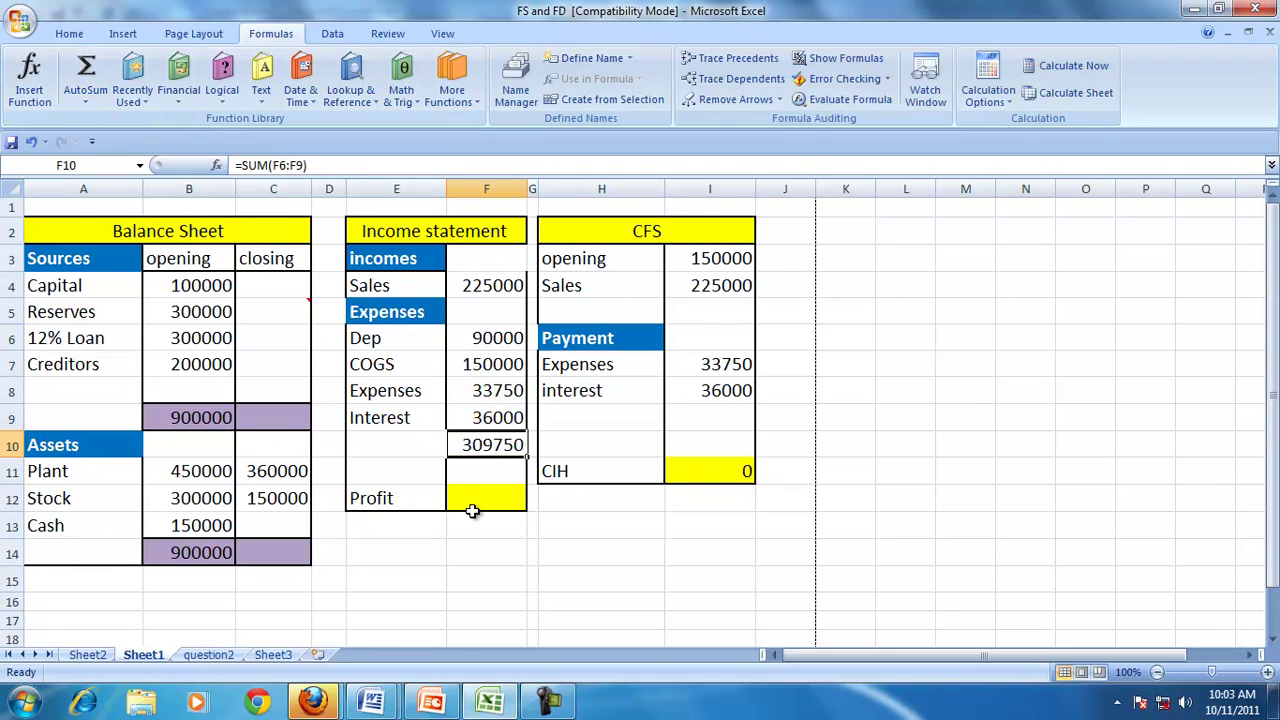
left_click(467, 499)
type("=")
key("Up")
key("Up")
key("Up")
key("Up")
key("Up")
key("Up")
key("Up")
key("Up")
type("-")
key("Up")
key("Up")
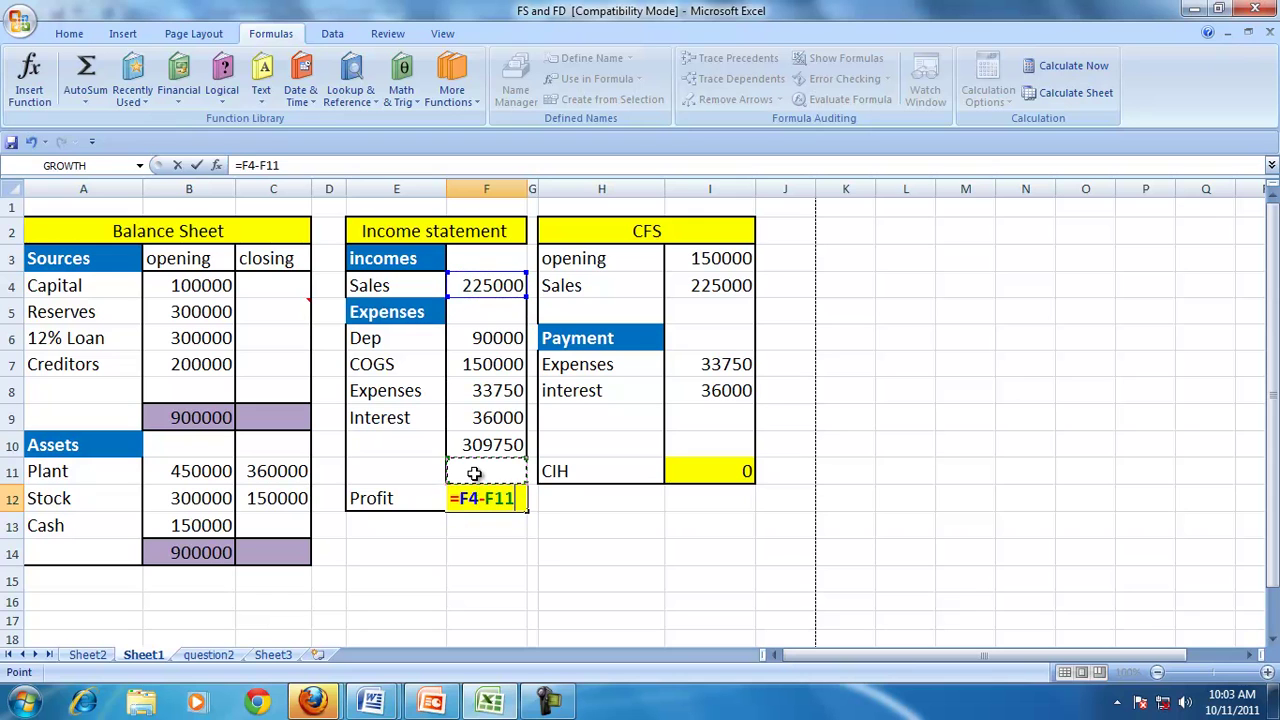
key("Return")
left_click(510, 500)
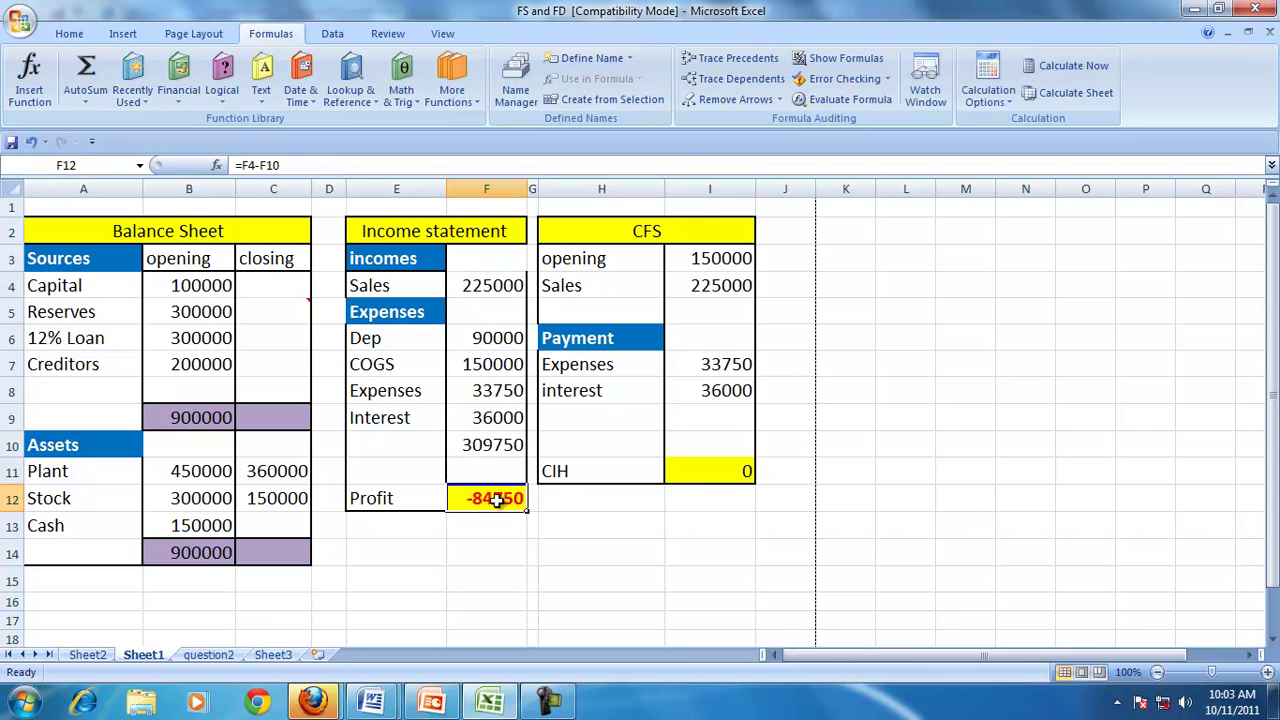
- Set closing Reserves in C5 to =B5+F12, opening reserves plus profit
left_click(288, 314)
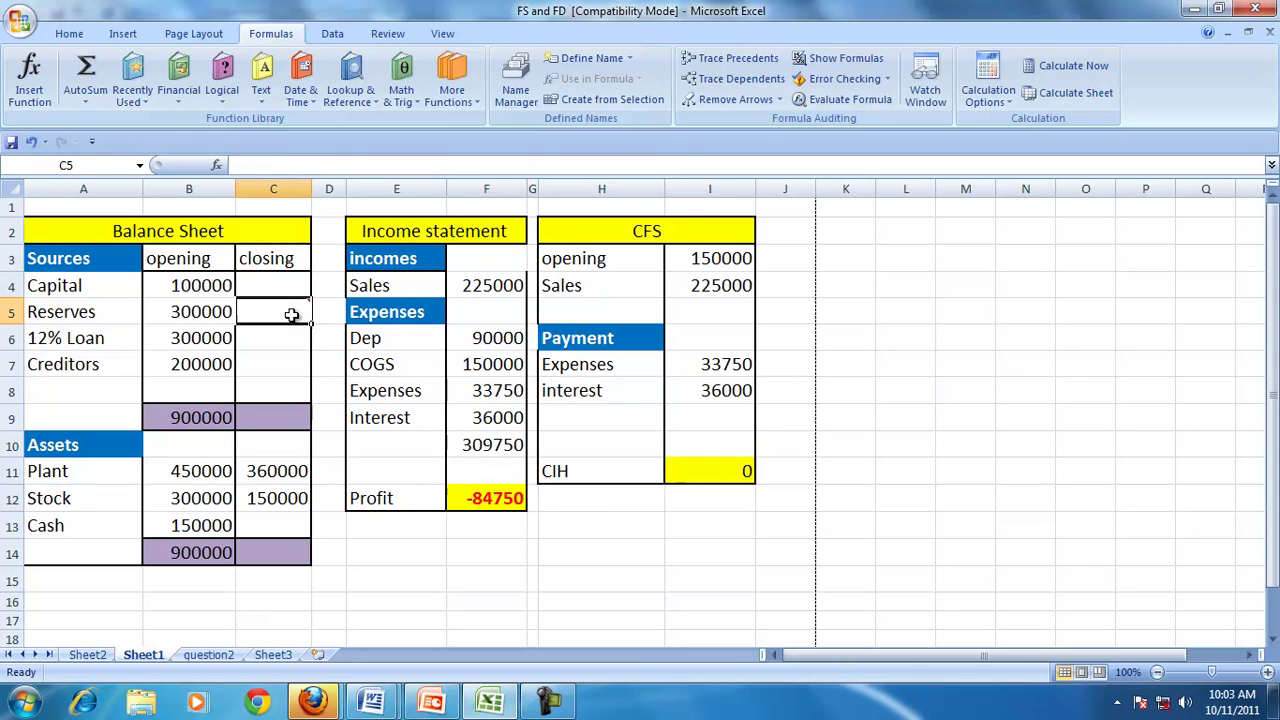
type("=")
key("Left")
type("+")
left_click(473, 498)
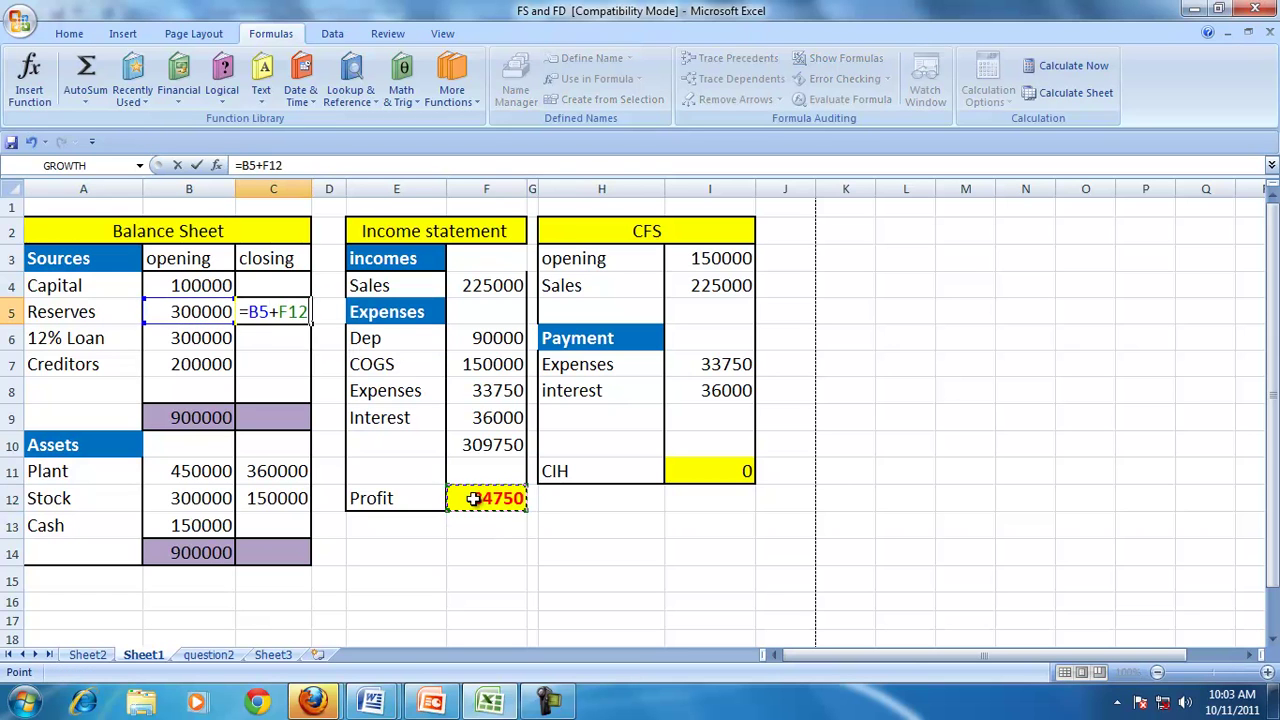
key("Return")
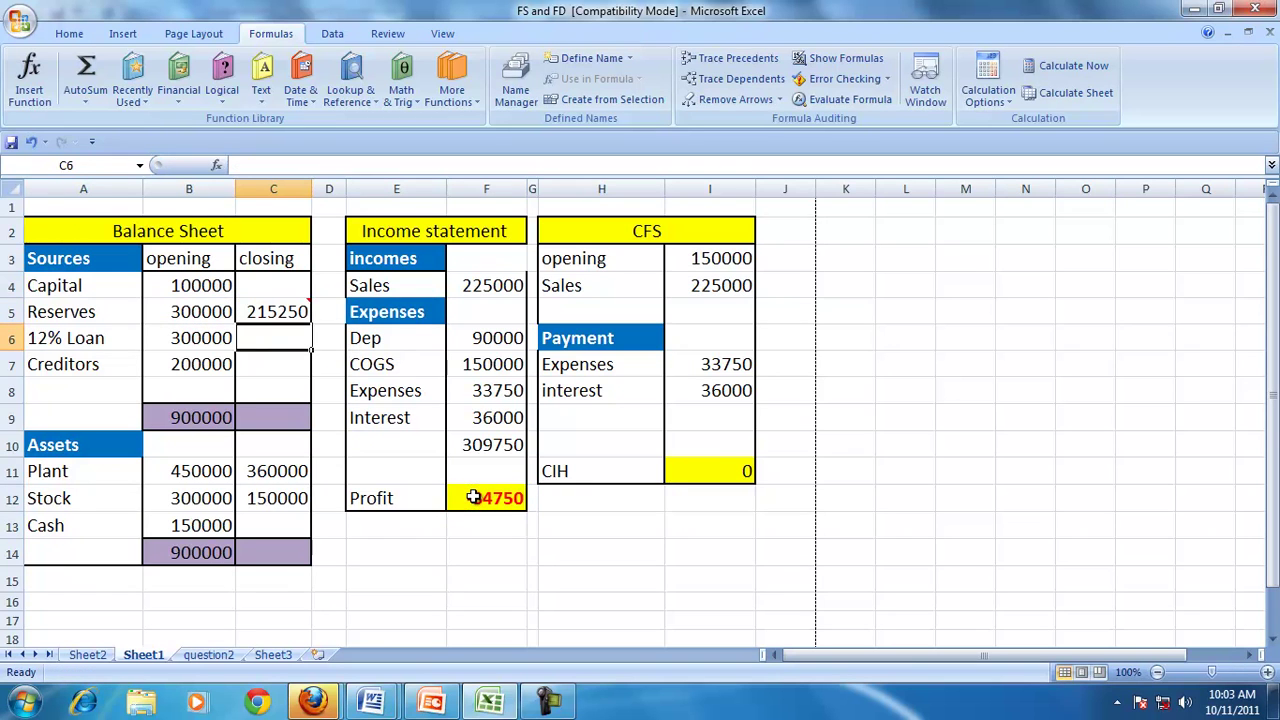
- Trace the precedents of C5 to check the formula, then remove the arrows
left_click(262, 311)
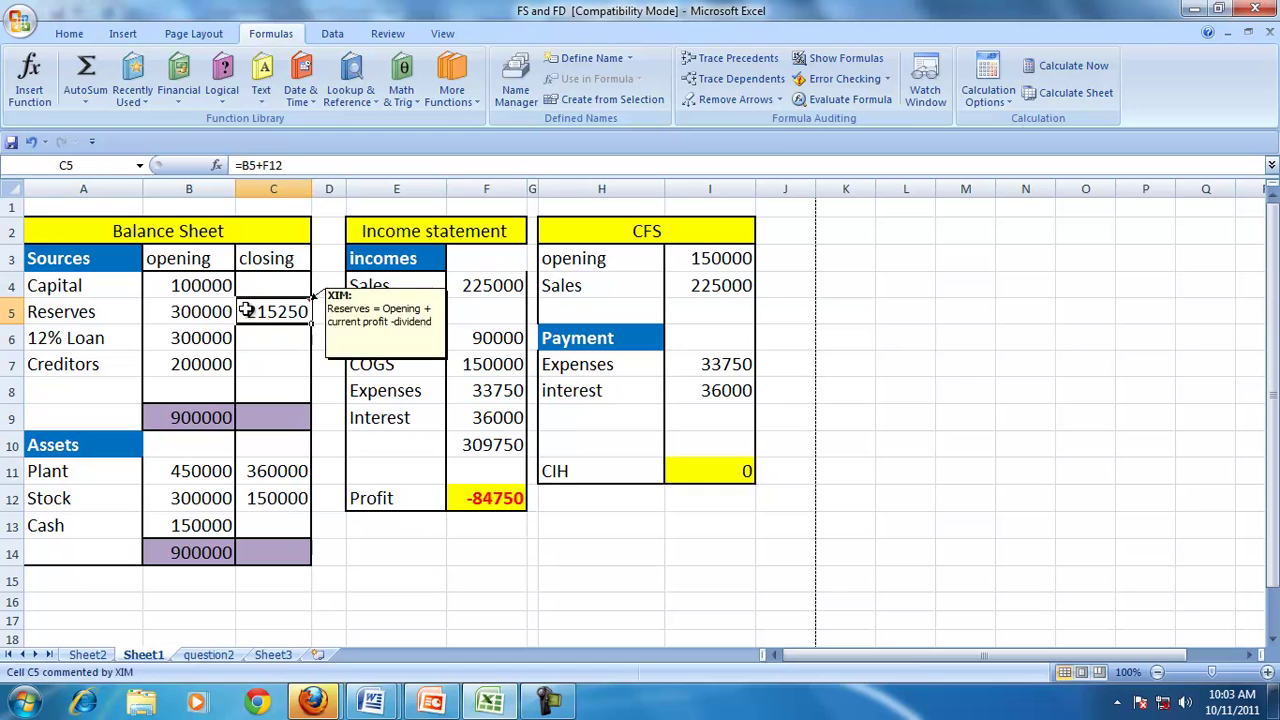
left_click(713, 57)
left_click(699, 101)
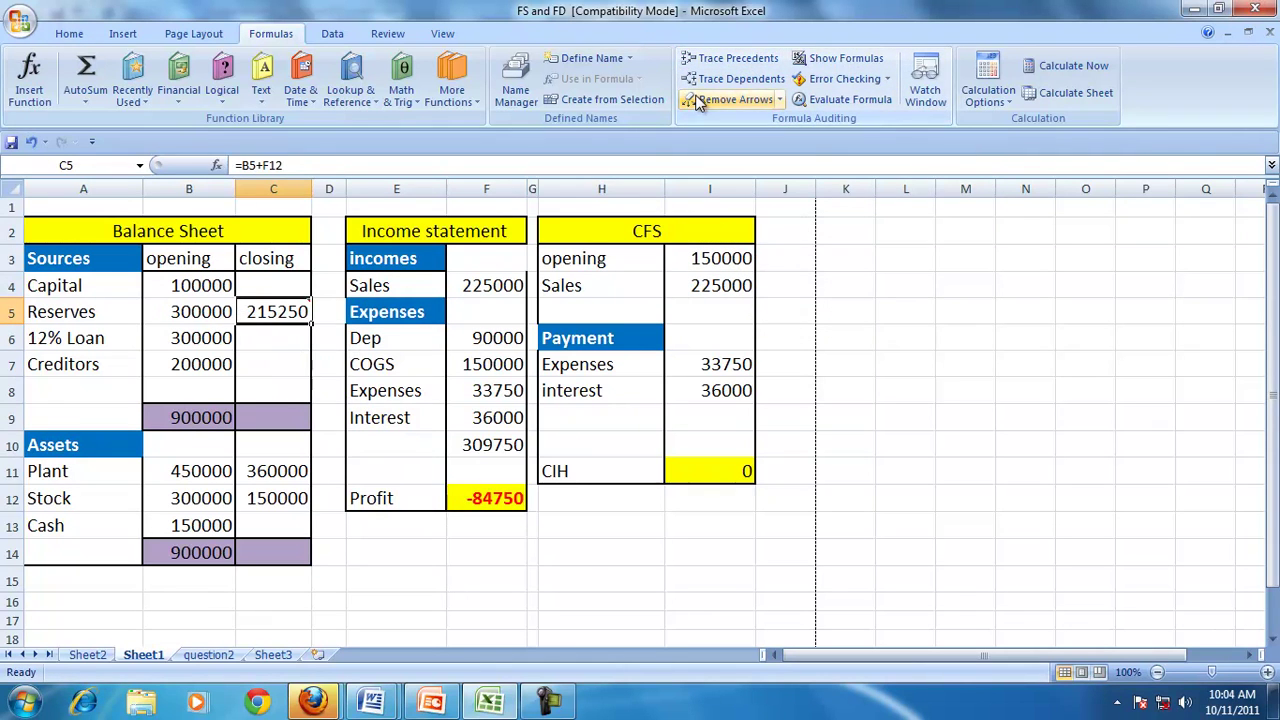
mouse_move(372, 700)
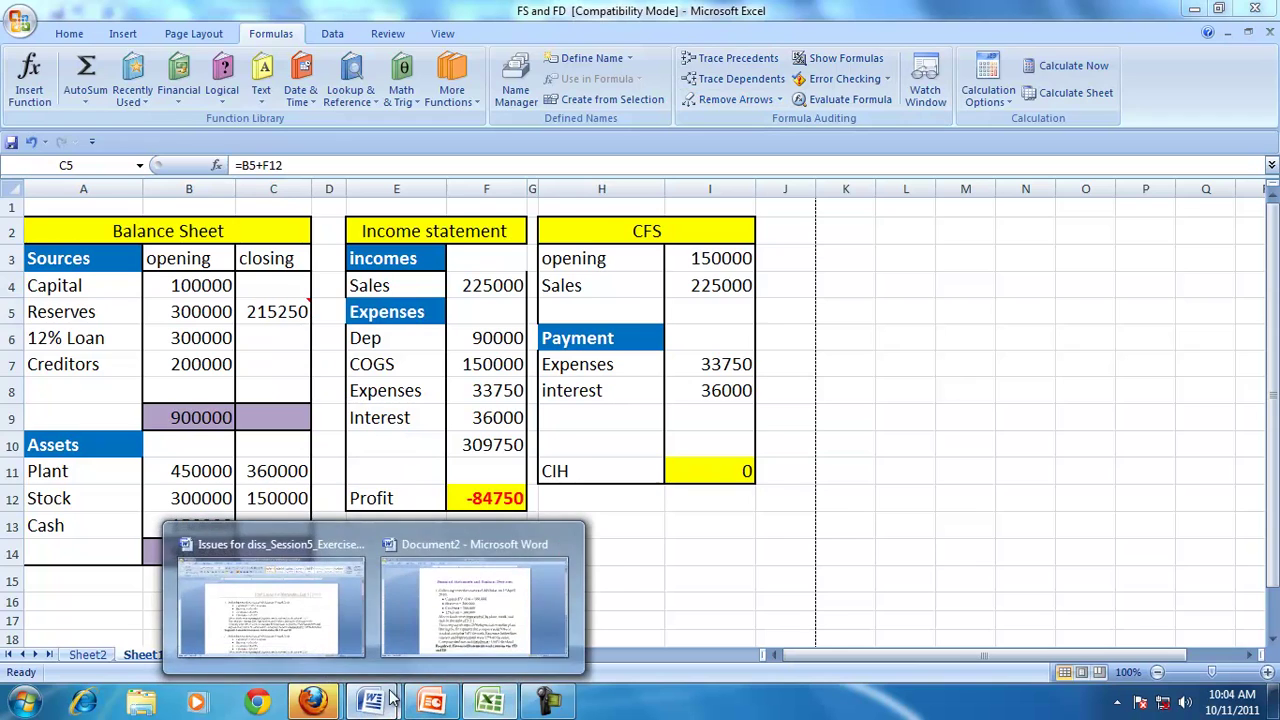
left_click(428, 630)
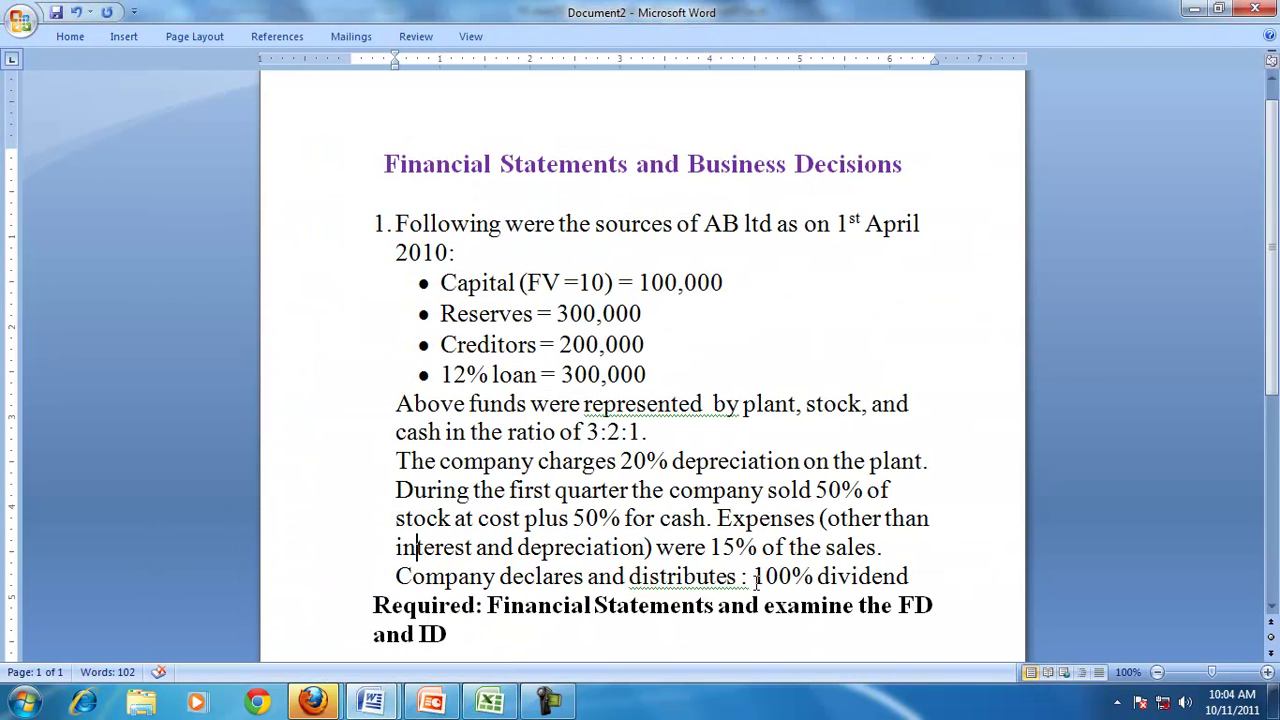
left_click_drag(755, 576, 760, 605)
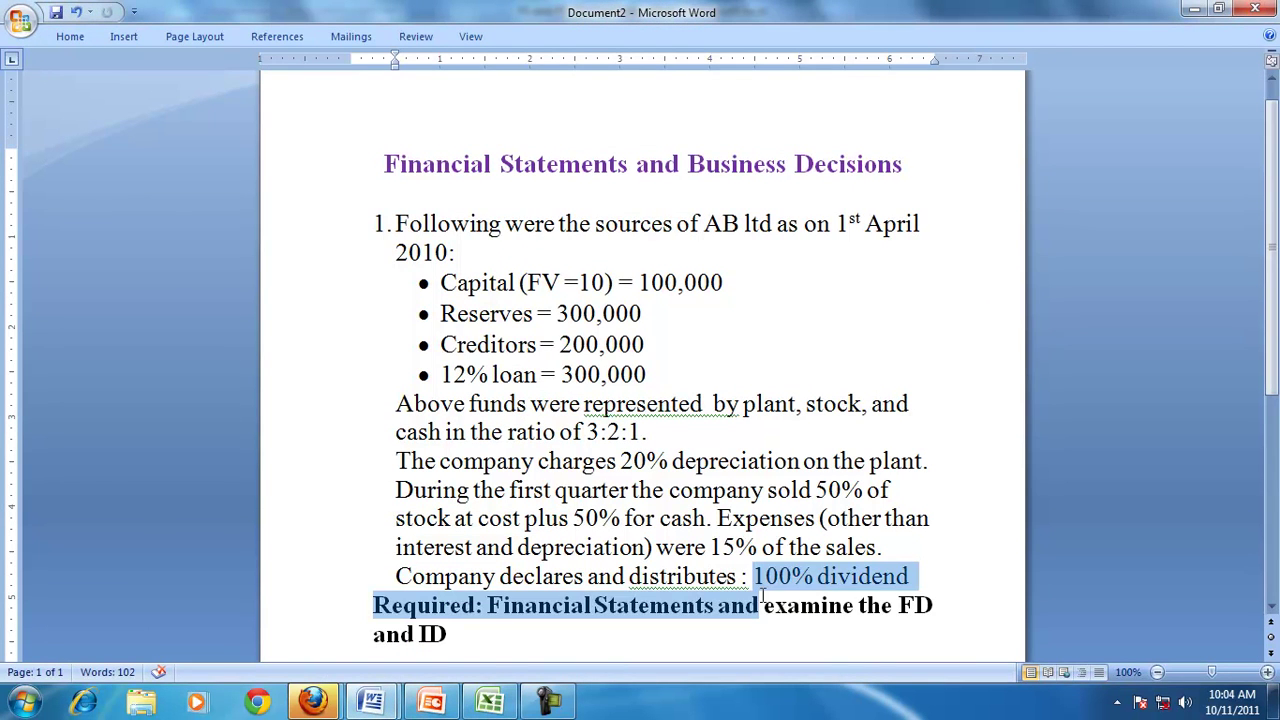
left_click(493, 706)
- Add a Dividend payment in H9/I9 as =B4*.20, giving 20000
left_click(577, 417)
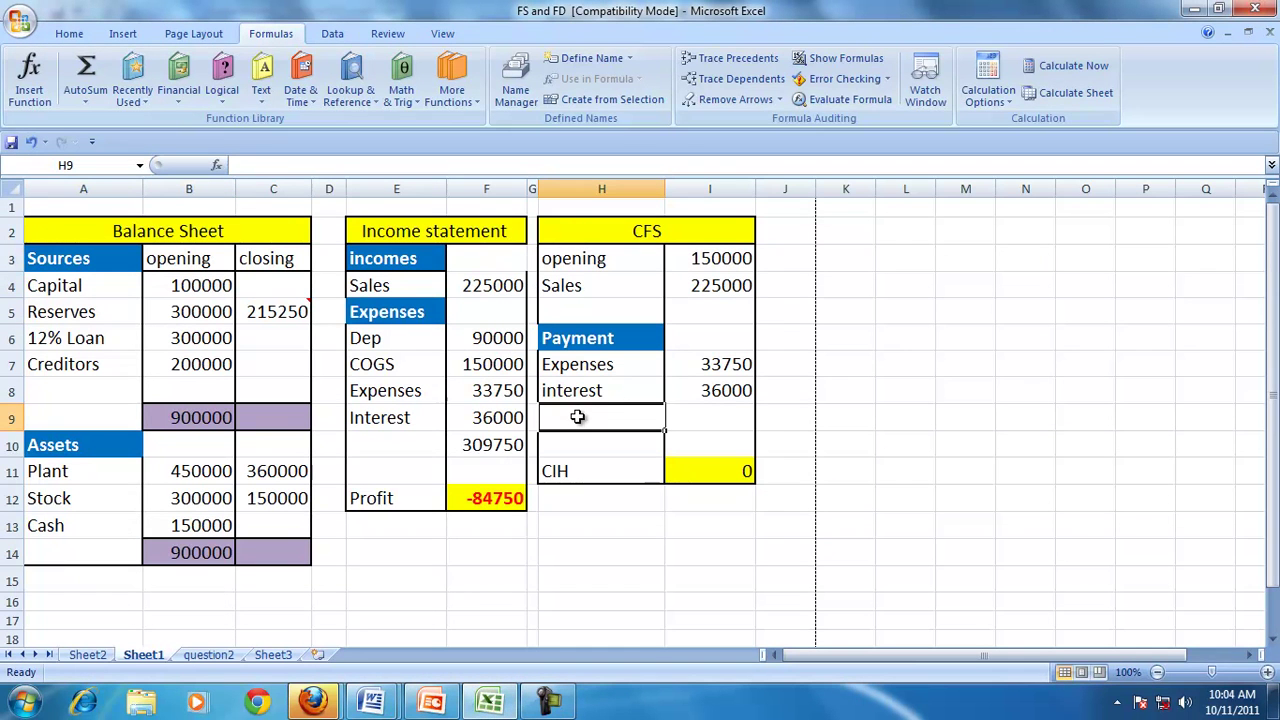
type("Dividend")
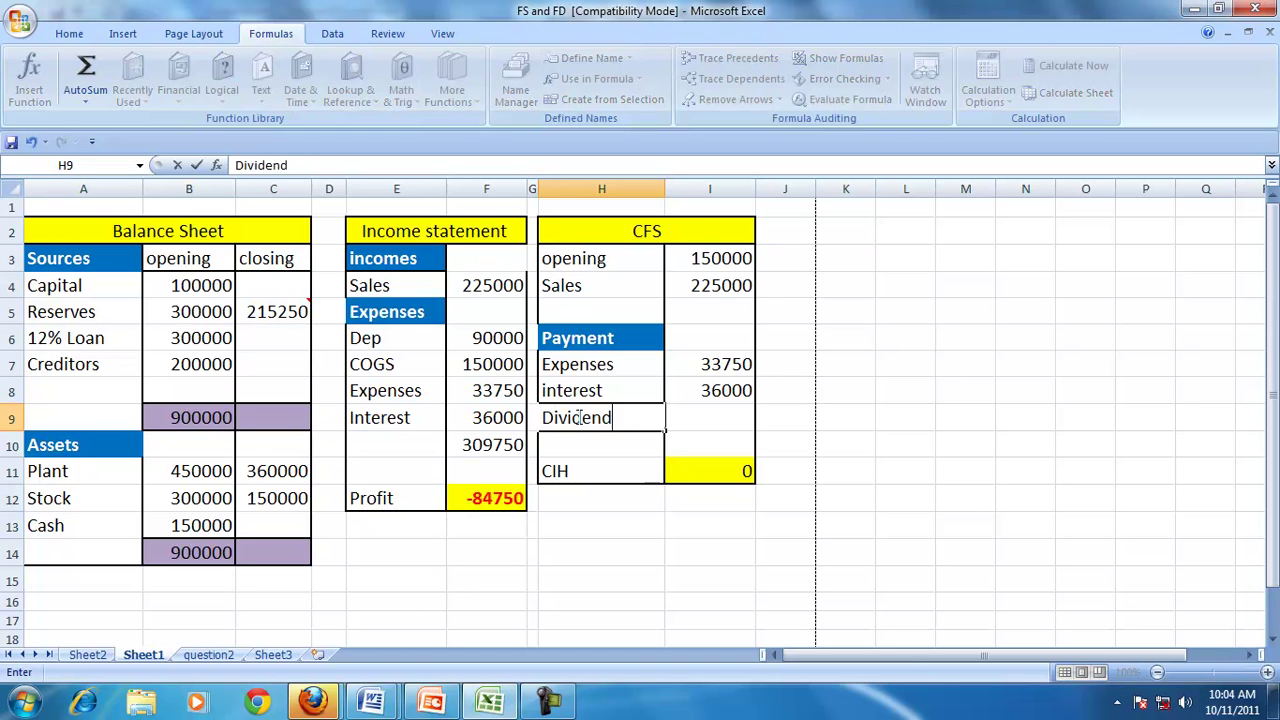
key("Tab")
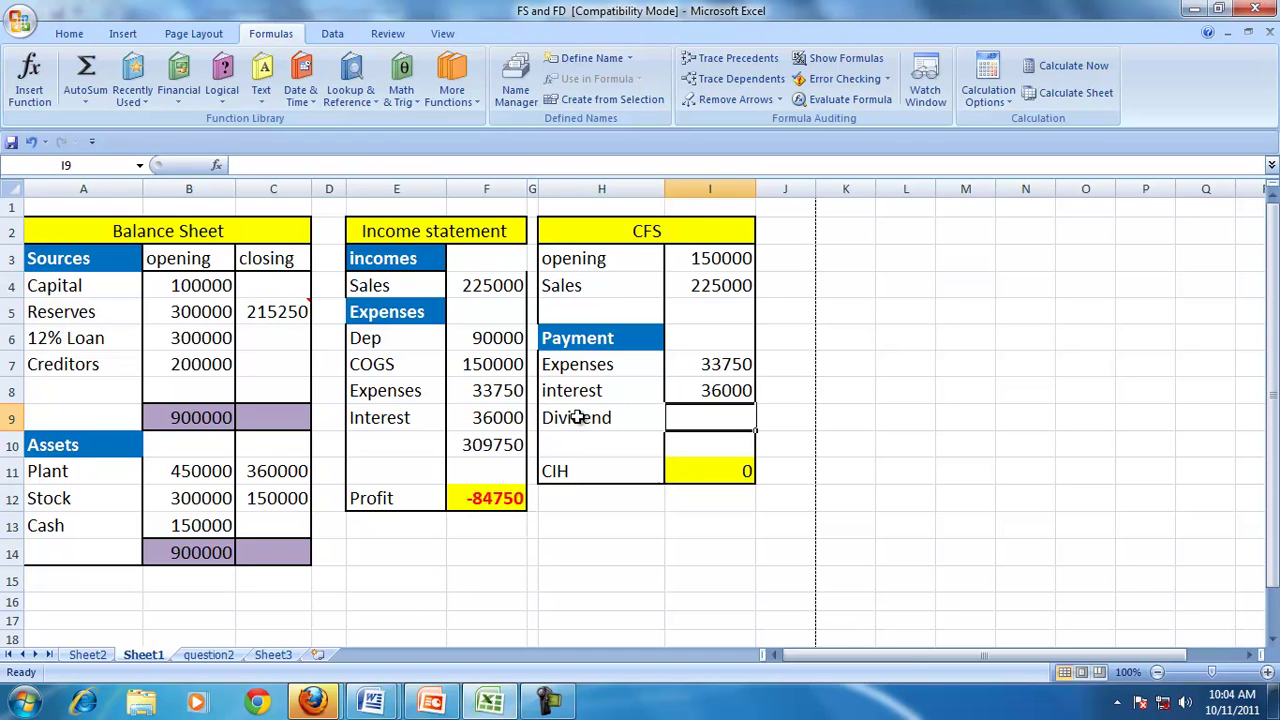
type("=")
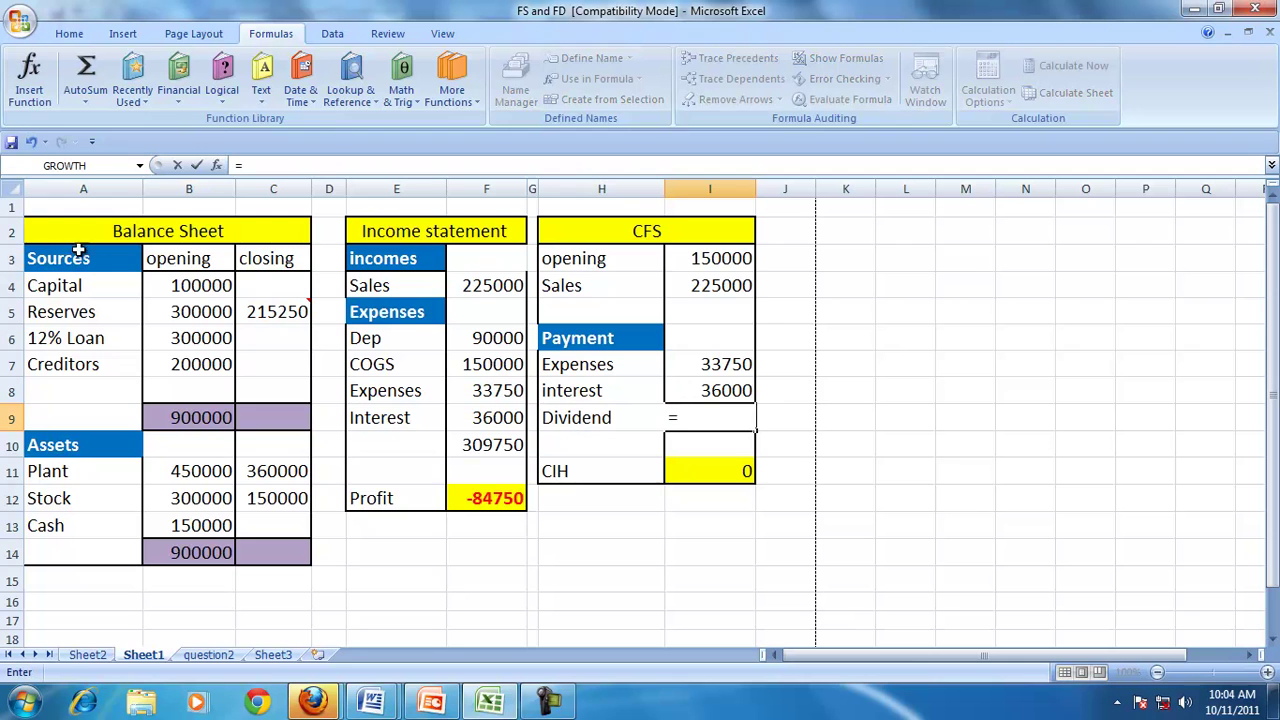
left_click(152, 287)
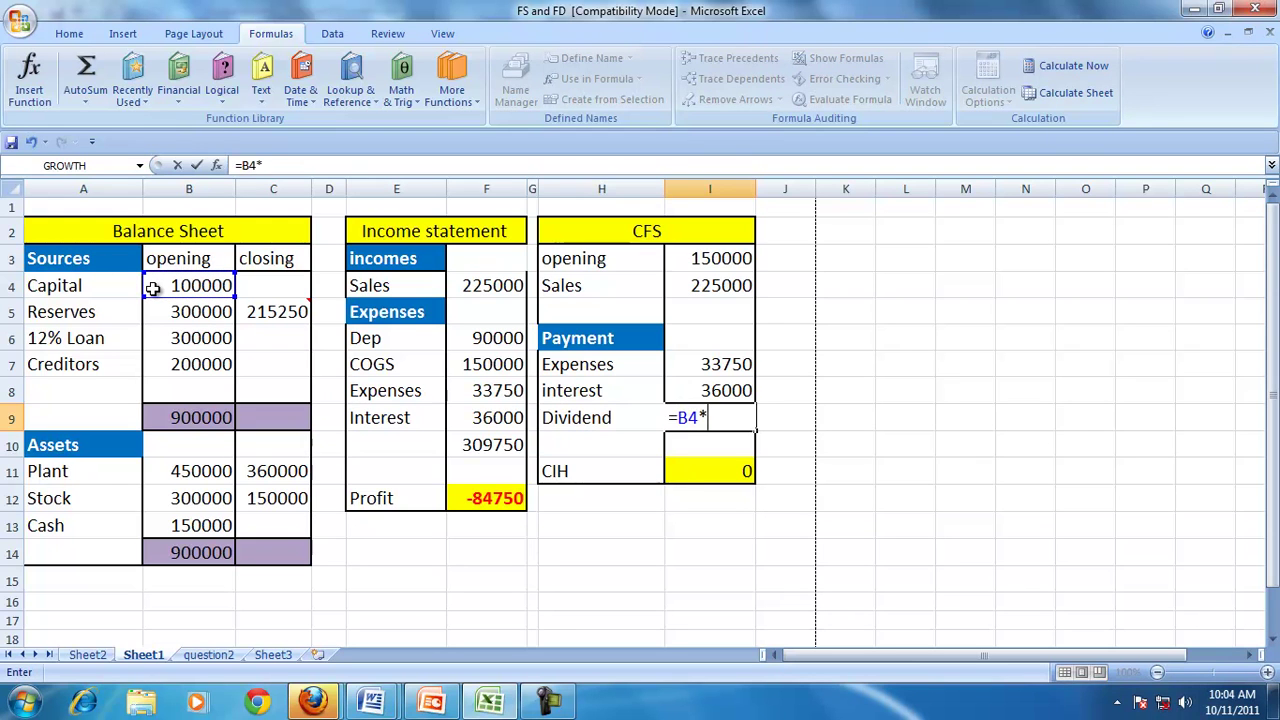
key("Return")
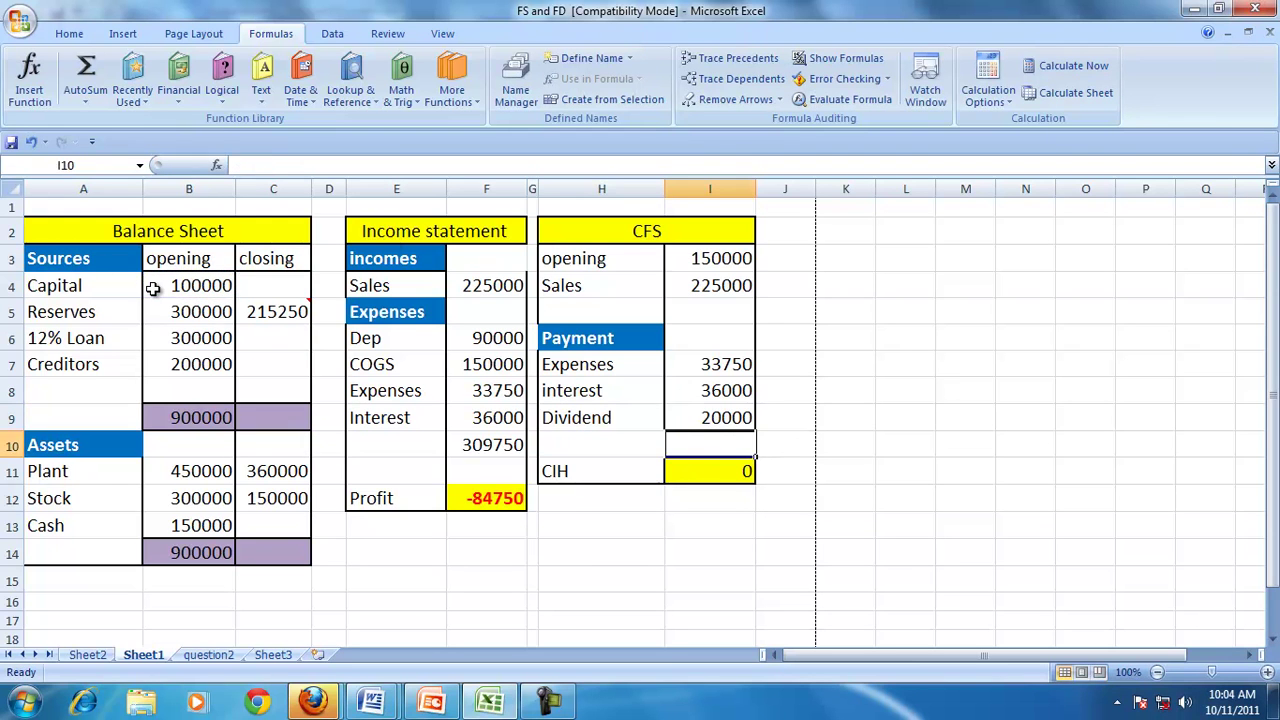
- Subtract the dividend from closing Reserves, making C5 =B5+F12-I9 (195250)
left_click(272, 305)
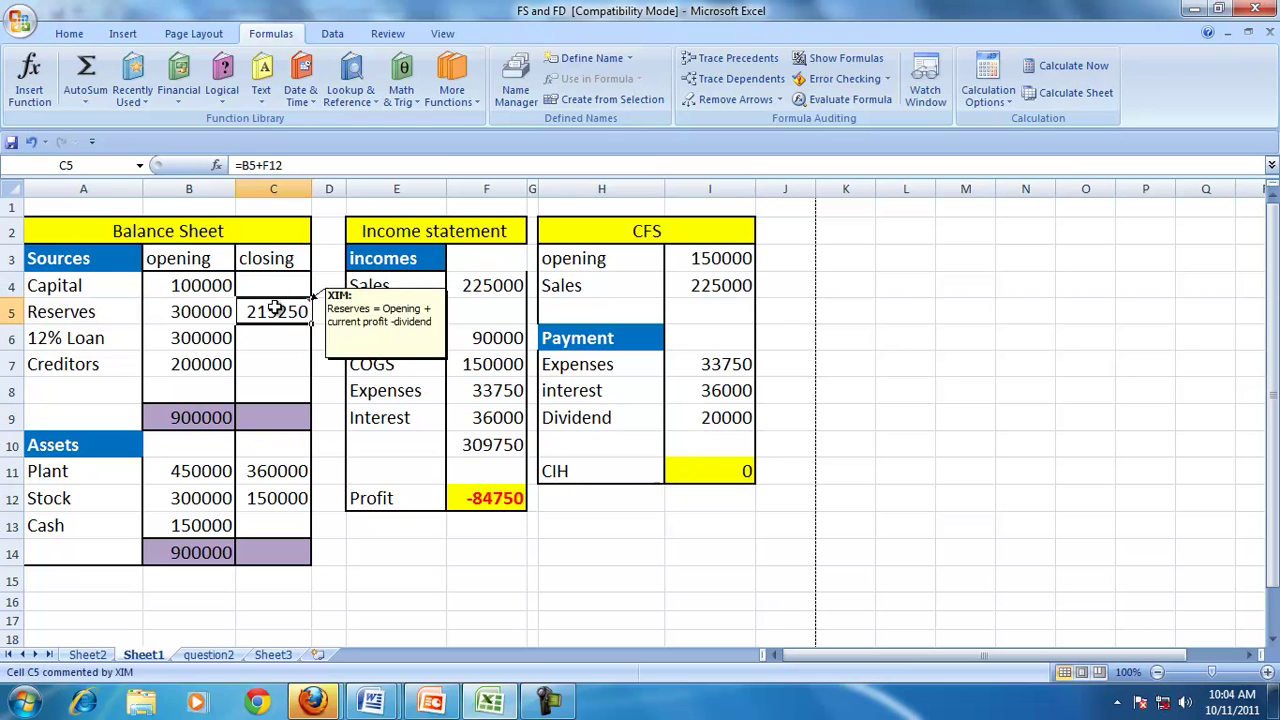
left_click(309, 168)
type("-")
left_click(708, 418)
key("Return")
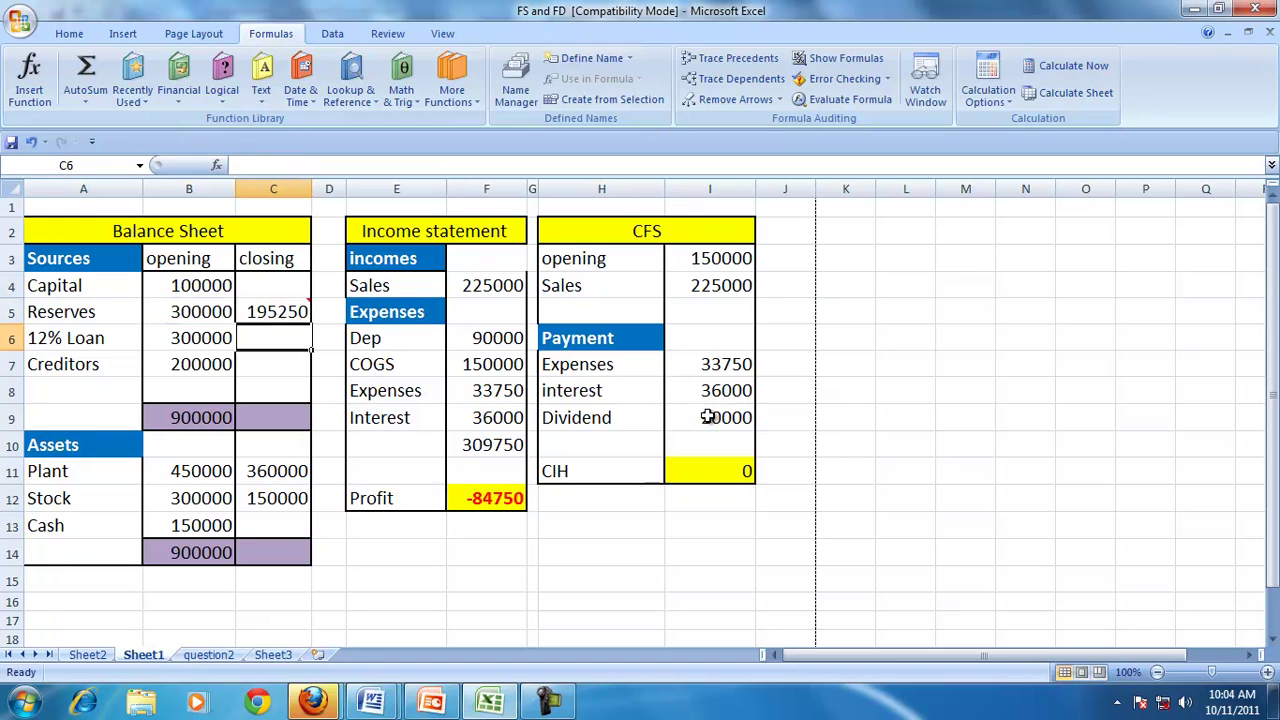
- Start typing the title 'Financial Statements for the' in cell A1
left_click(90, 207)
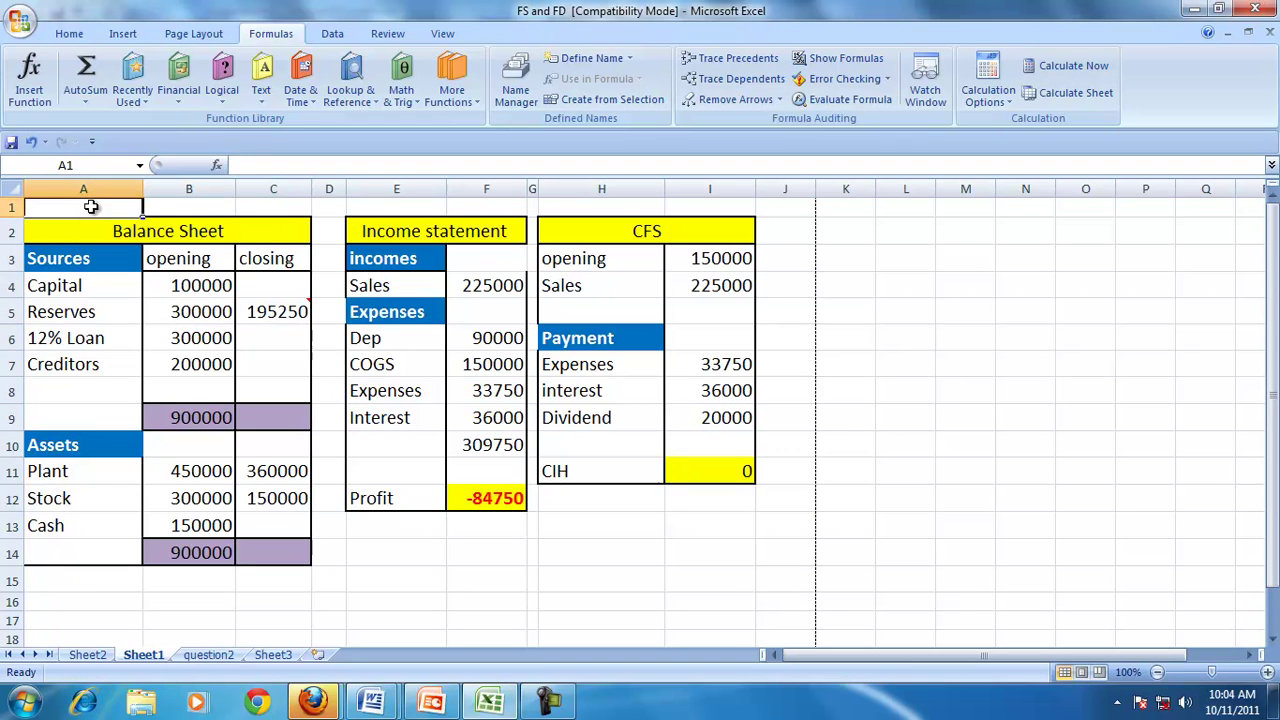
left_click(388, 230)
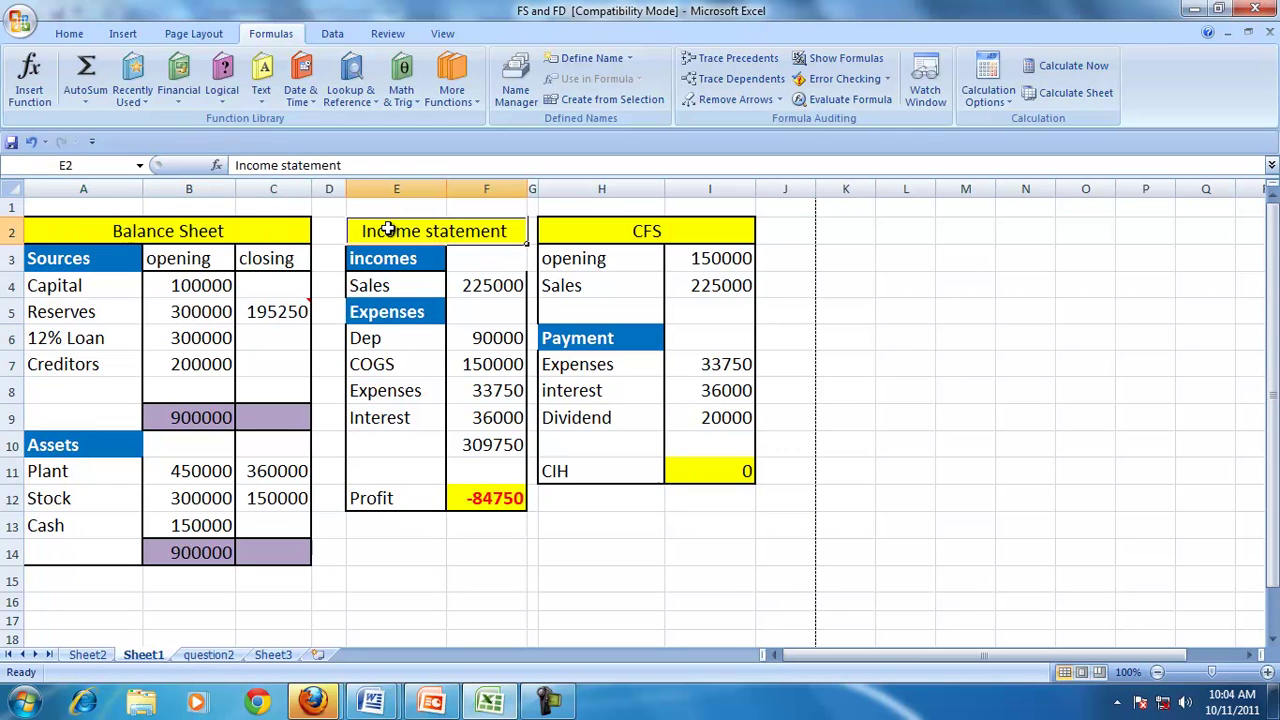
left_click(92, 207)
type("Financial")
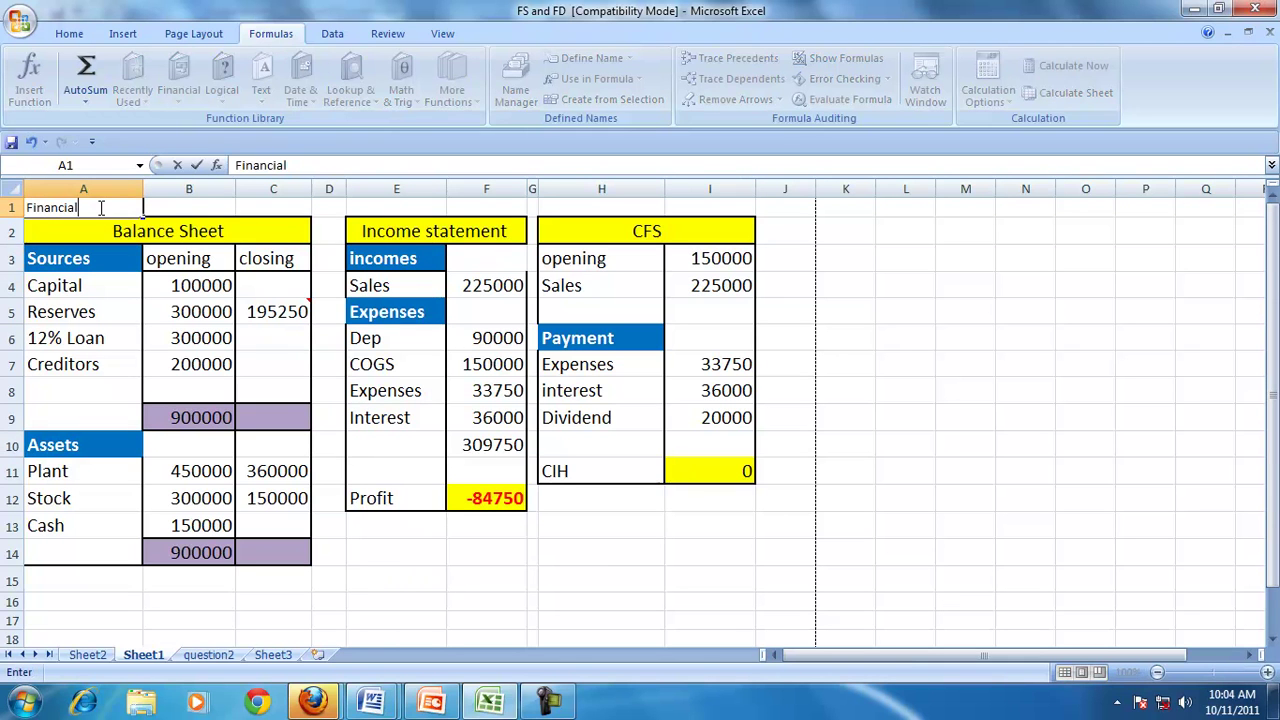
type(" Statements for")
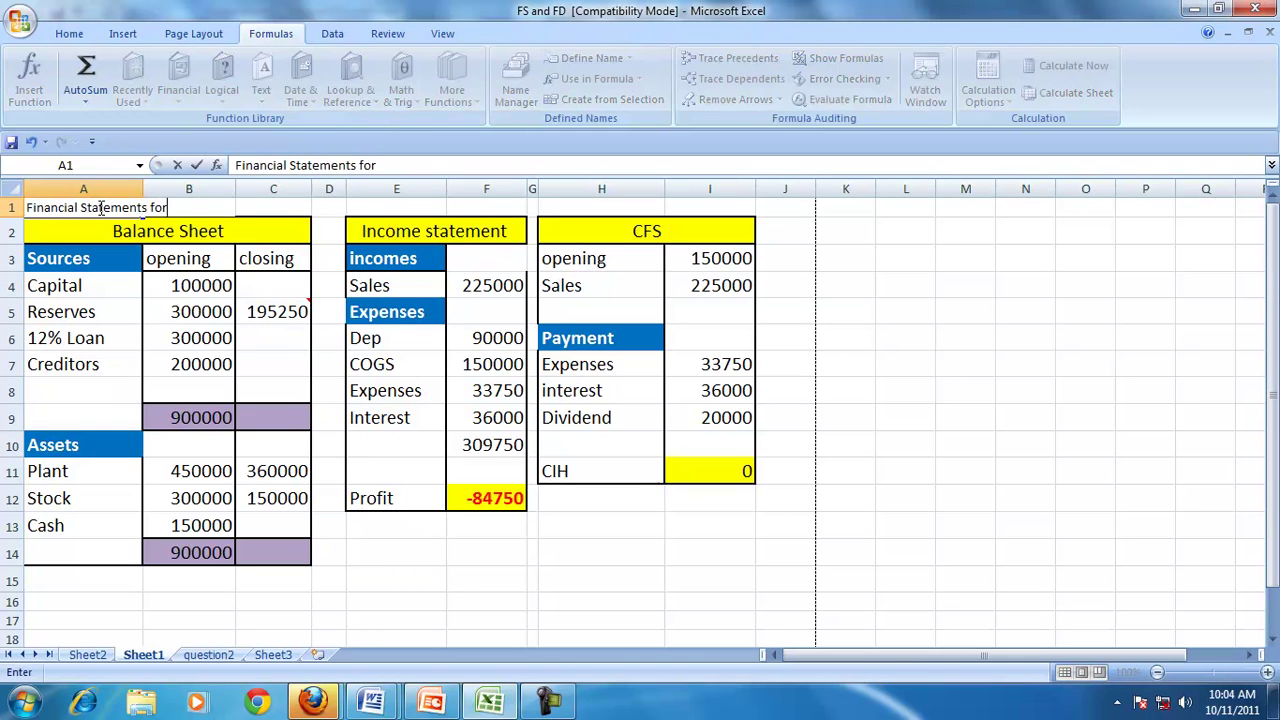
type(" the year")
- Merge and centre the title 'Financial Statements for the year' across A1:I1
key("Return")
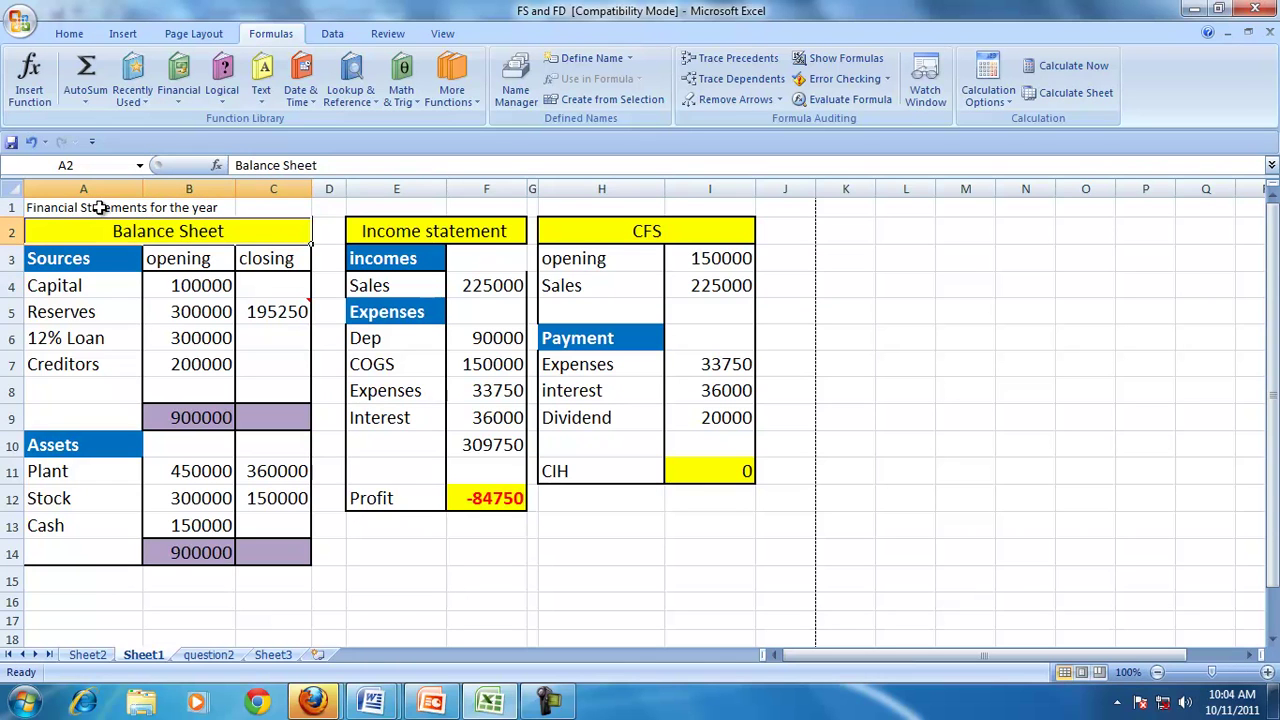
left_click_drag(100, 207, 734, 209)
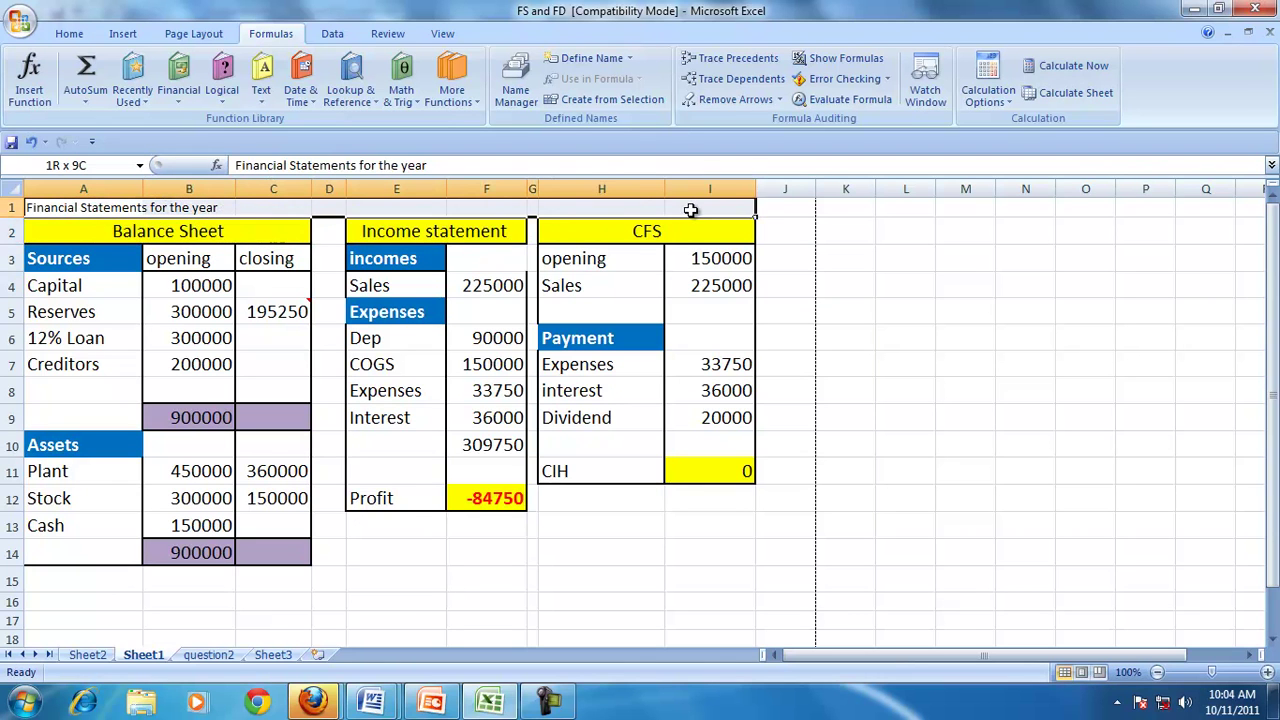
left_click(68, 34)
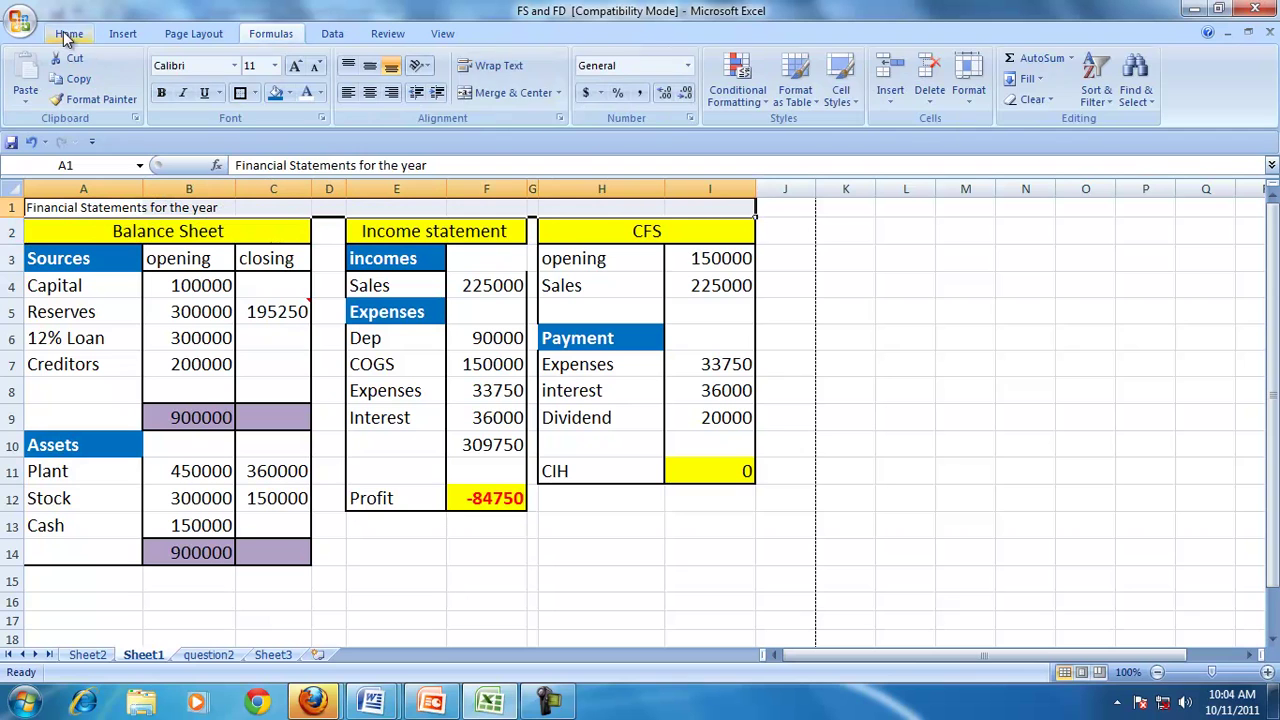
left_click(468, 95)
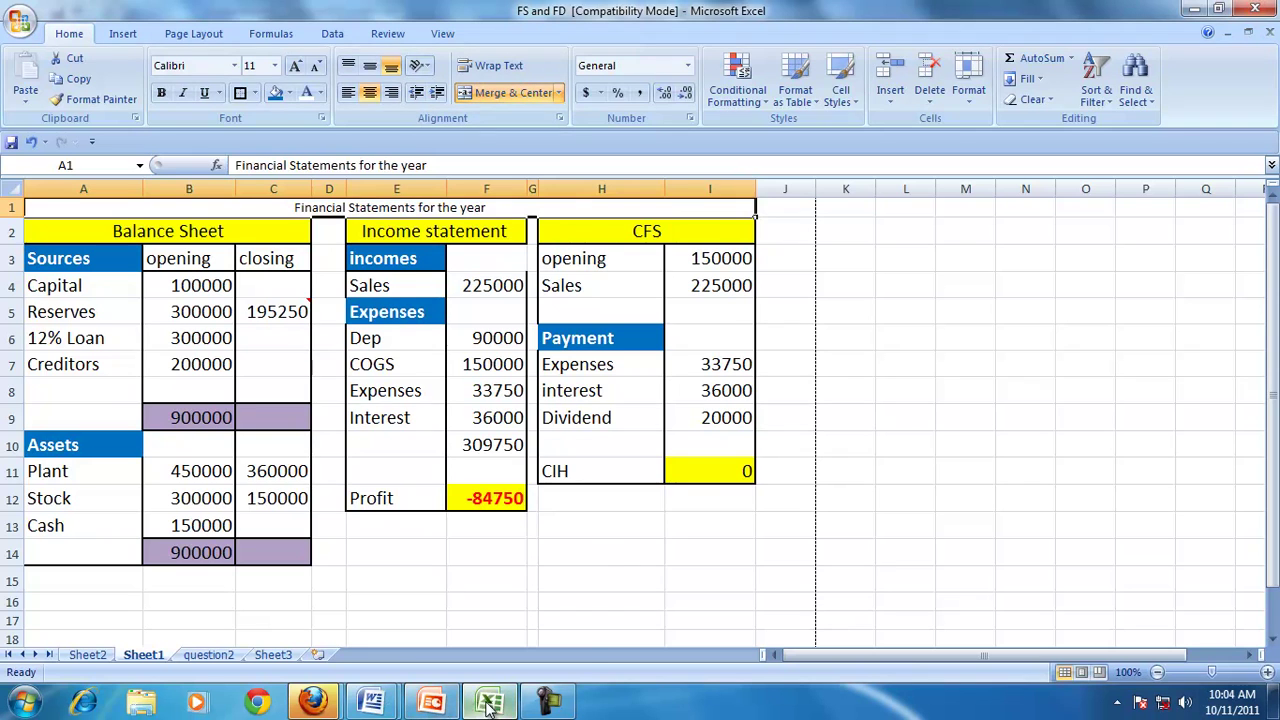
- Check the word 'first' in the Word problem statement and return to Excel
mouse_move(372, 700)
left_click(462, 630)
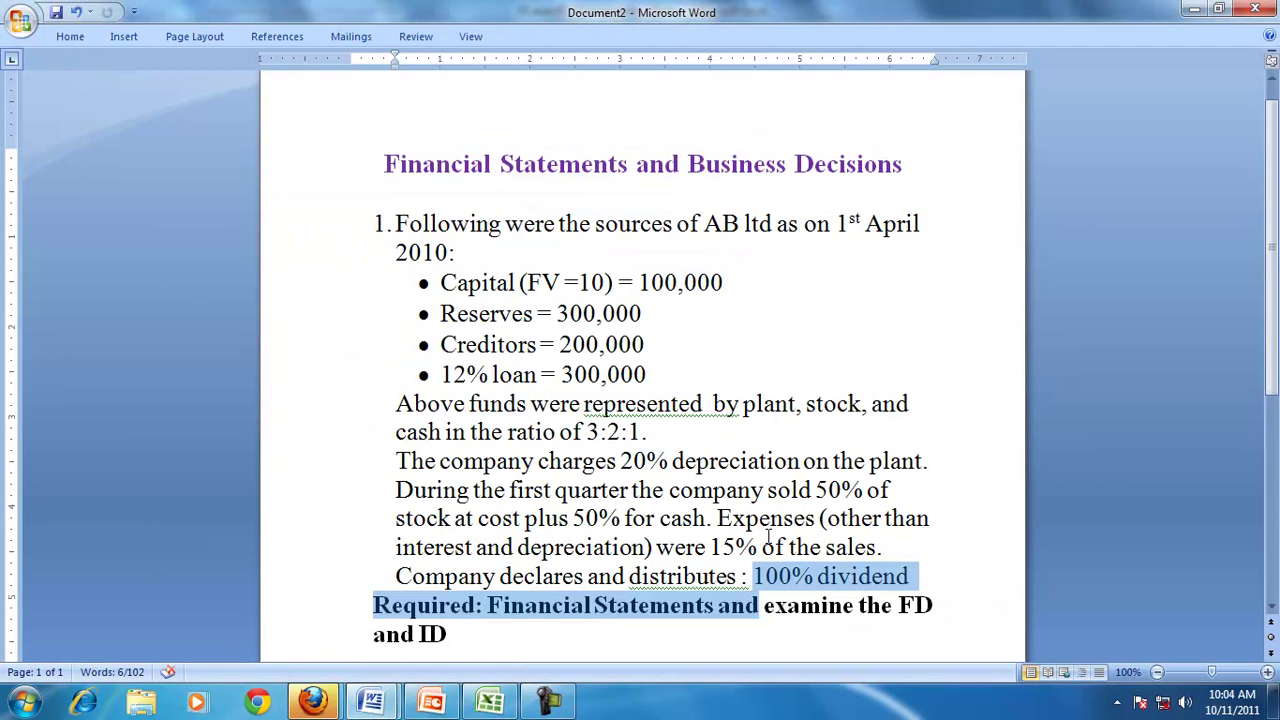
double_click(513, 492)
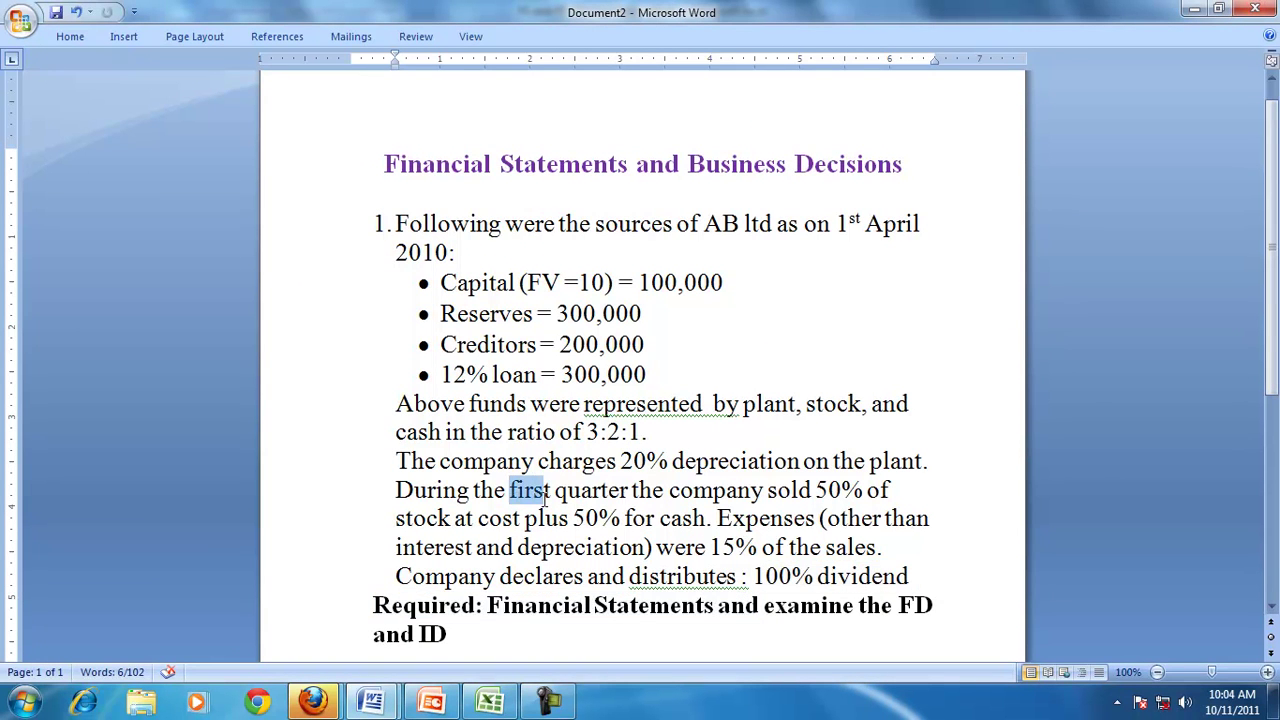
left_click(490, 703)
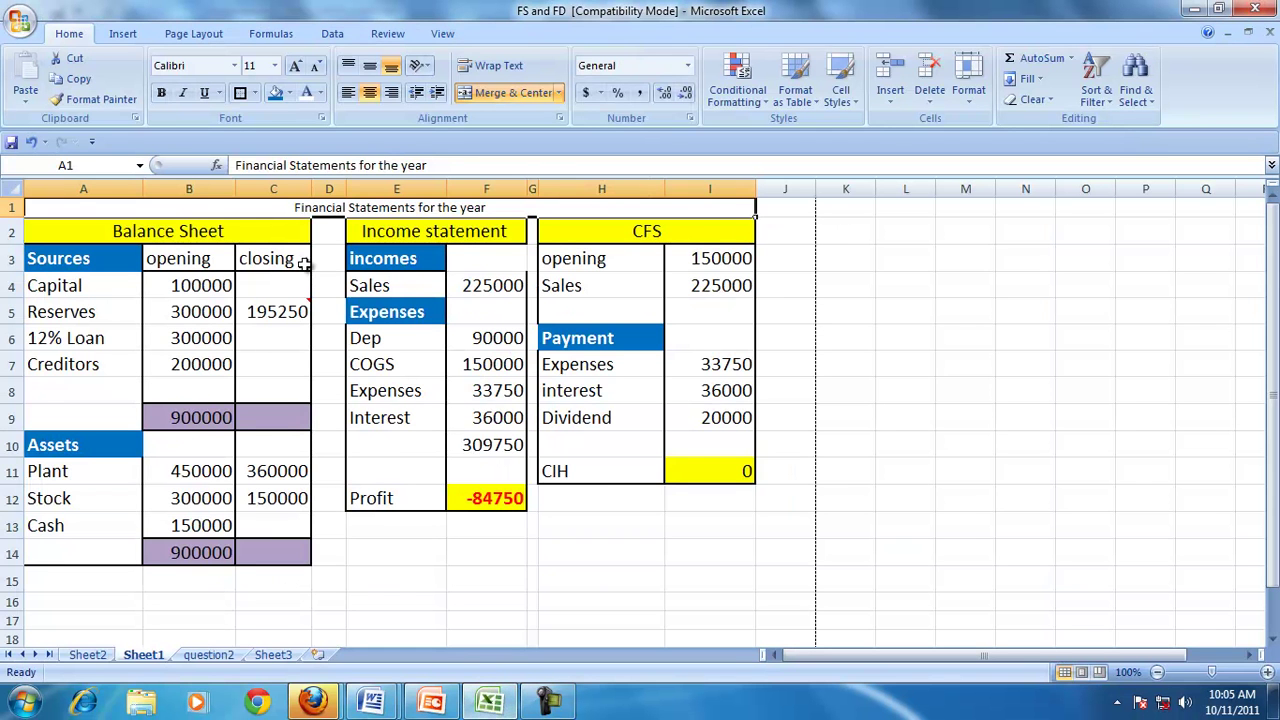
- Reword the end of the sheet title so it refers to Q1
left_click_drag(377, 165, 460, 165)
type("t")
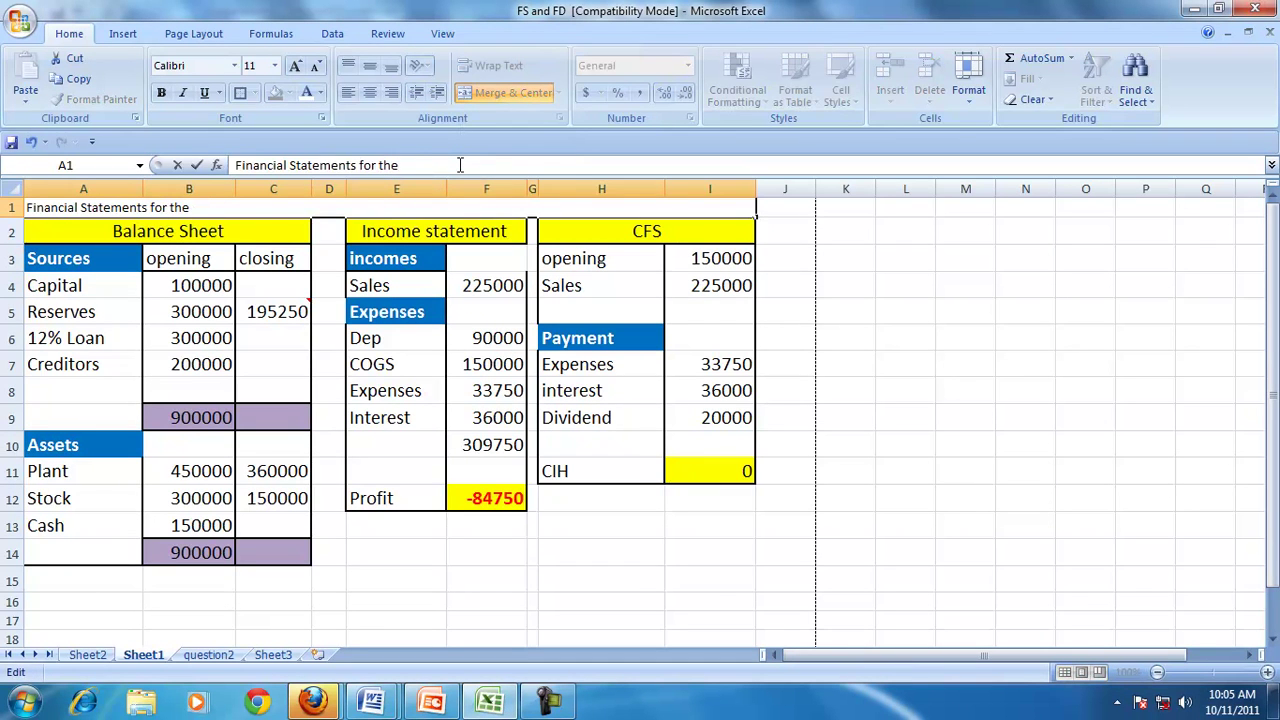
key("Return")
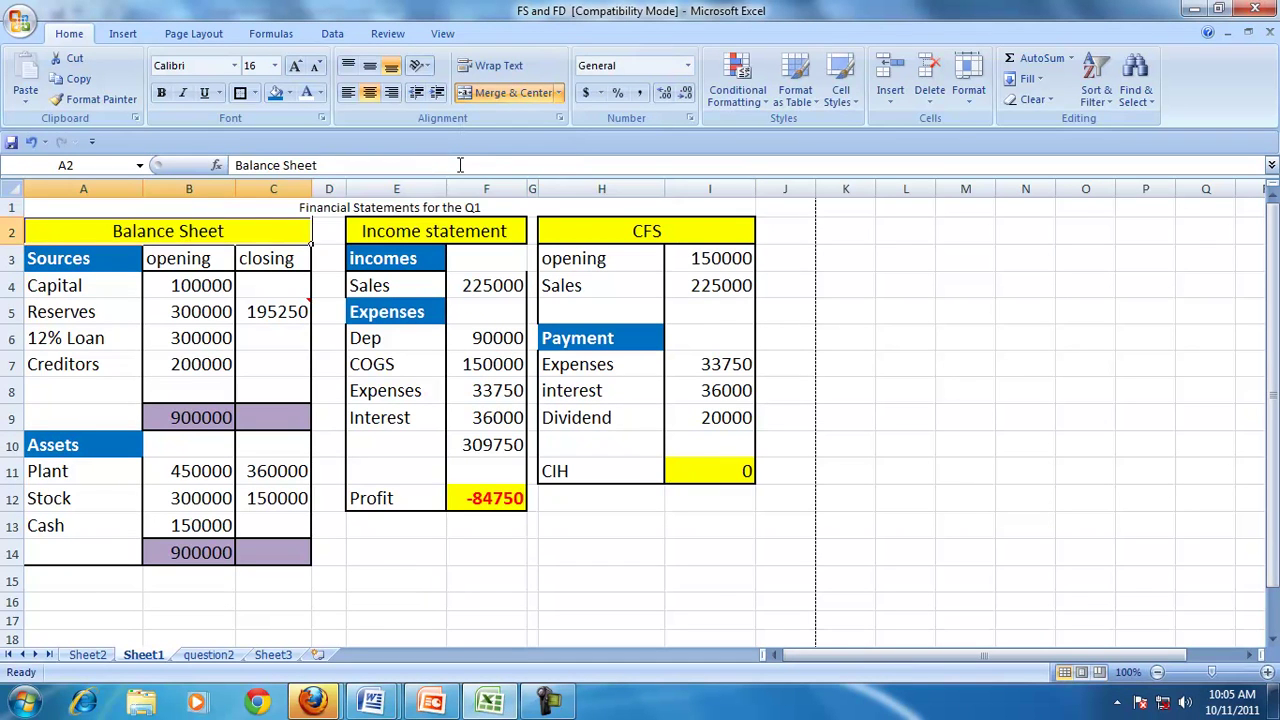
- Make depreciation quarterly by editing F6 to =(B11*0.2)/4, giving 22500
left_click(497, 338)
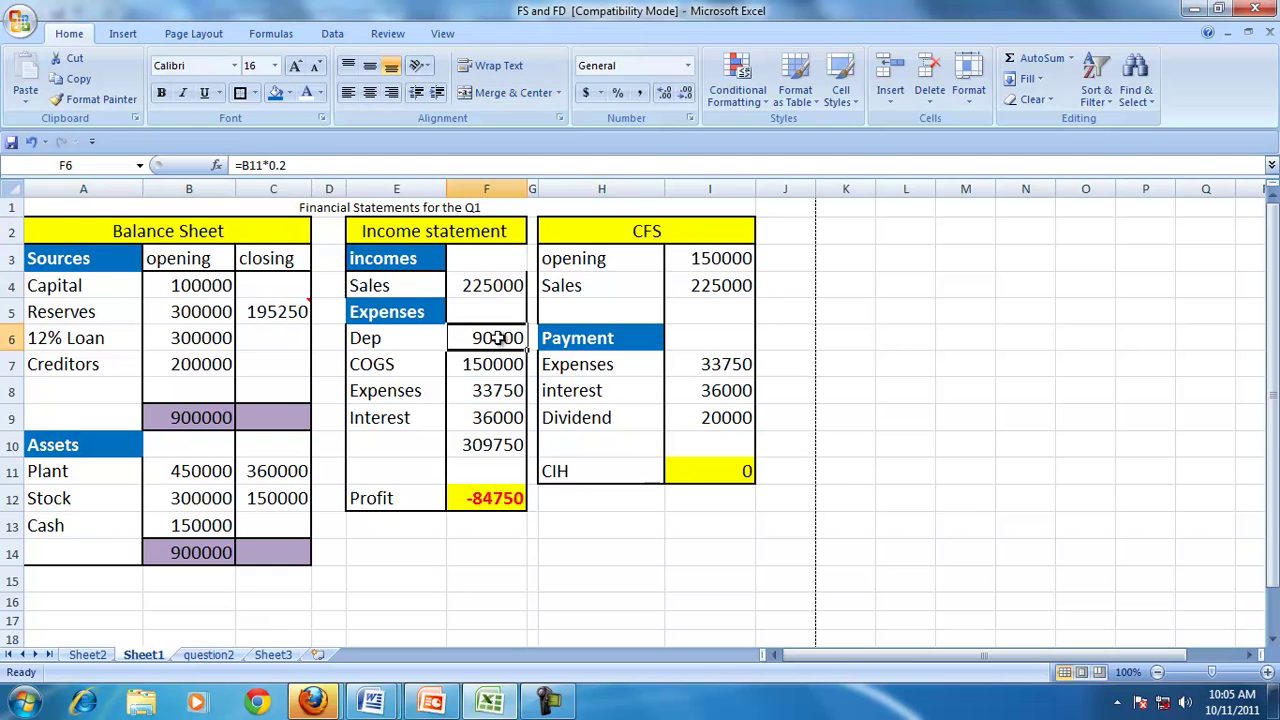
left_click(297, 168)
type(")")
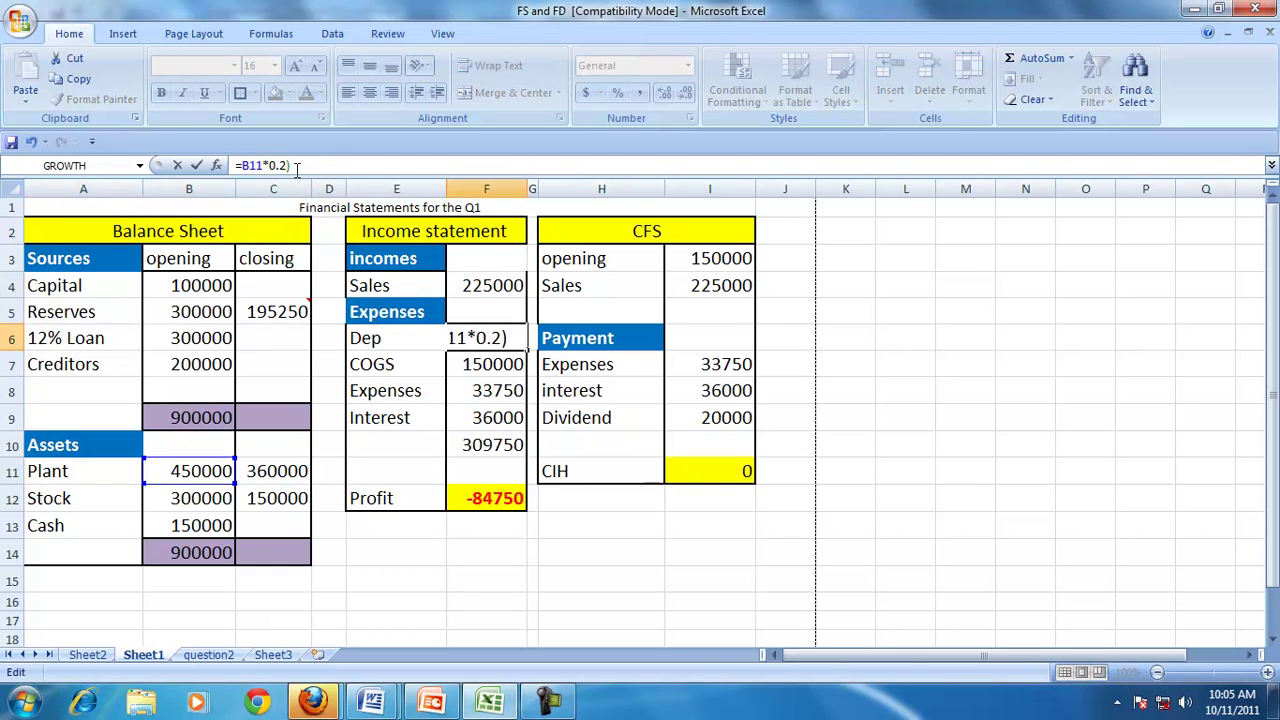
left_click(243, 165)
type("(")
key("End")
type("/")
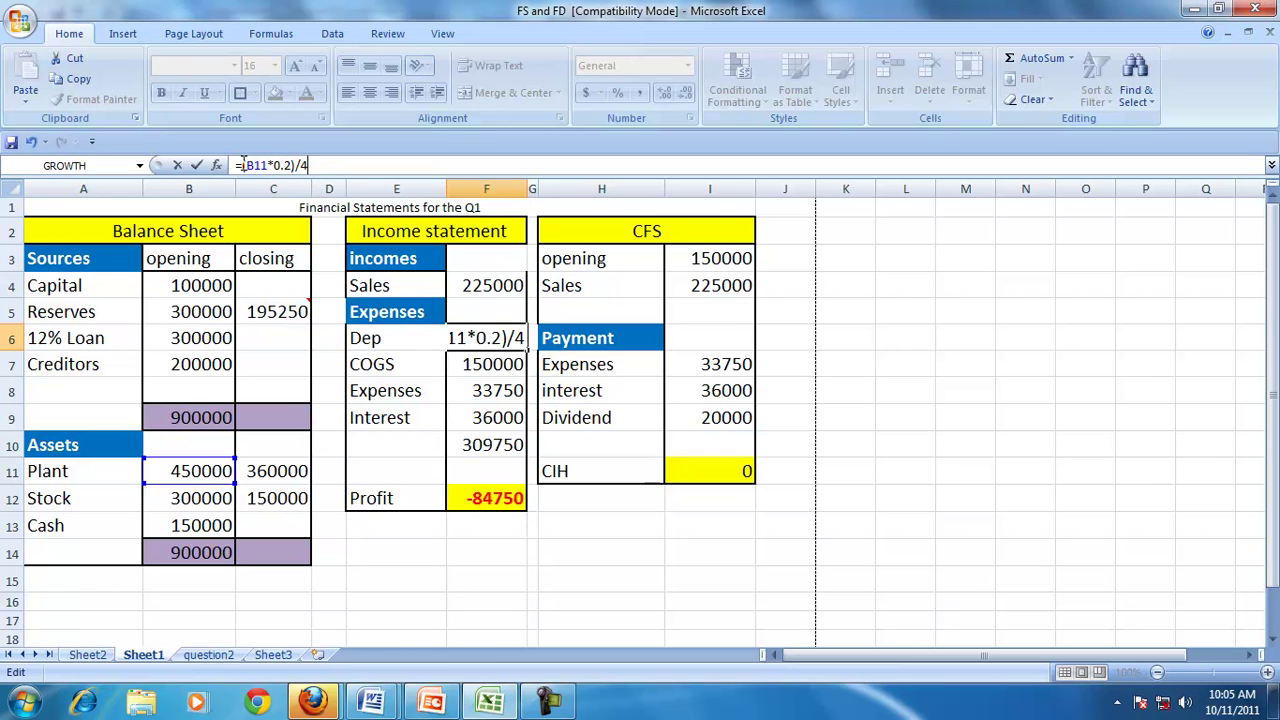
key("Return")
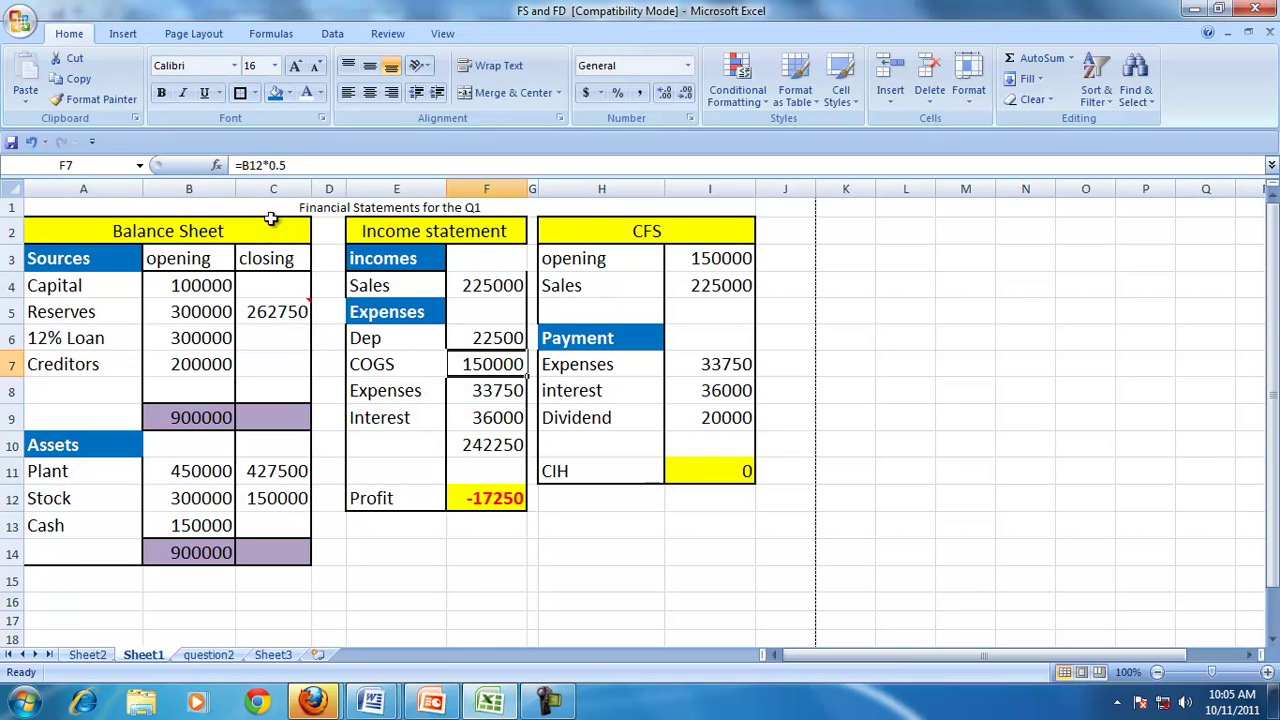
- Make interest quarterly by editing F9 to =(B6*0.12)/4, giving 9000
left_click(487, 415)
left_click(300, 165)
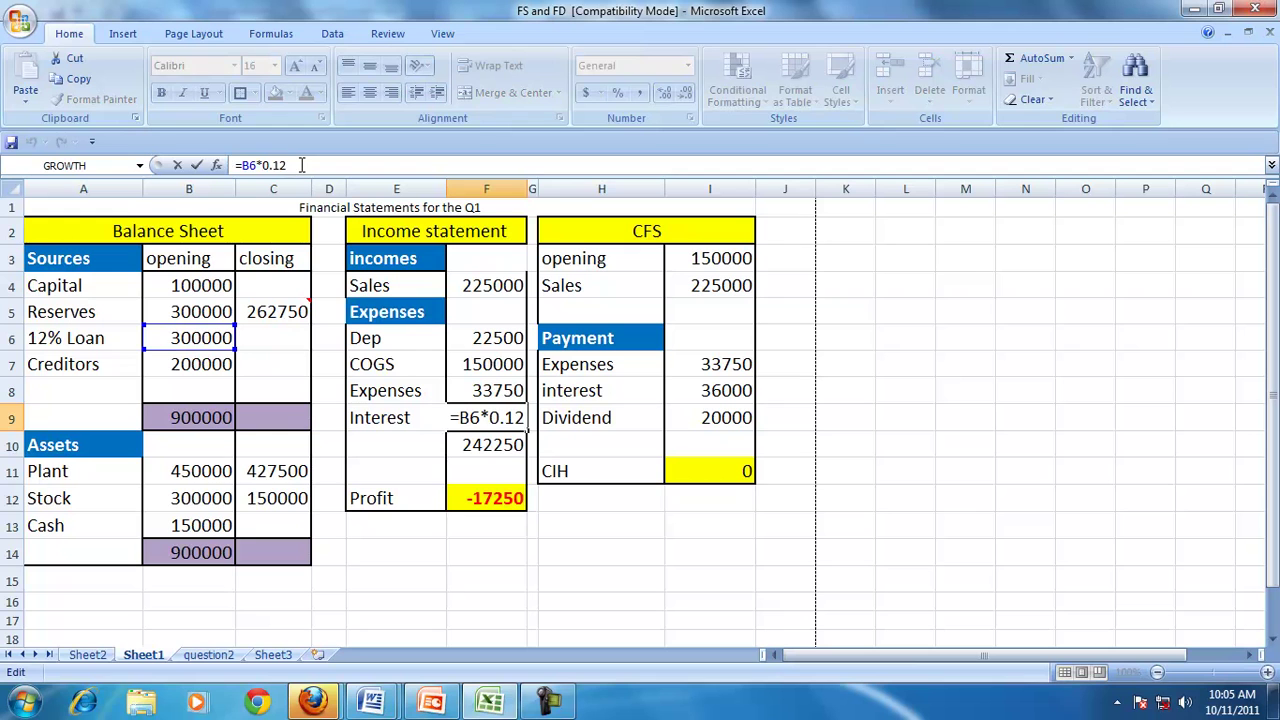
type(")")
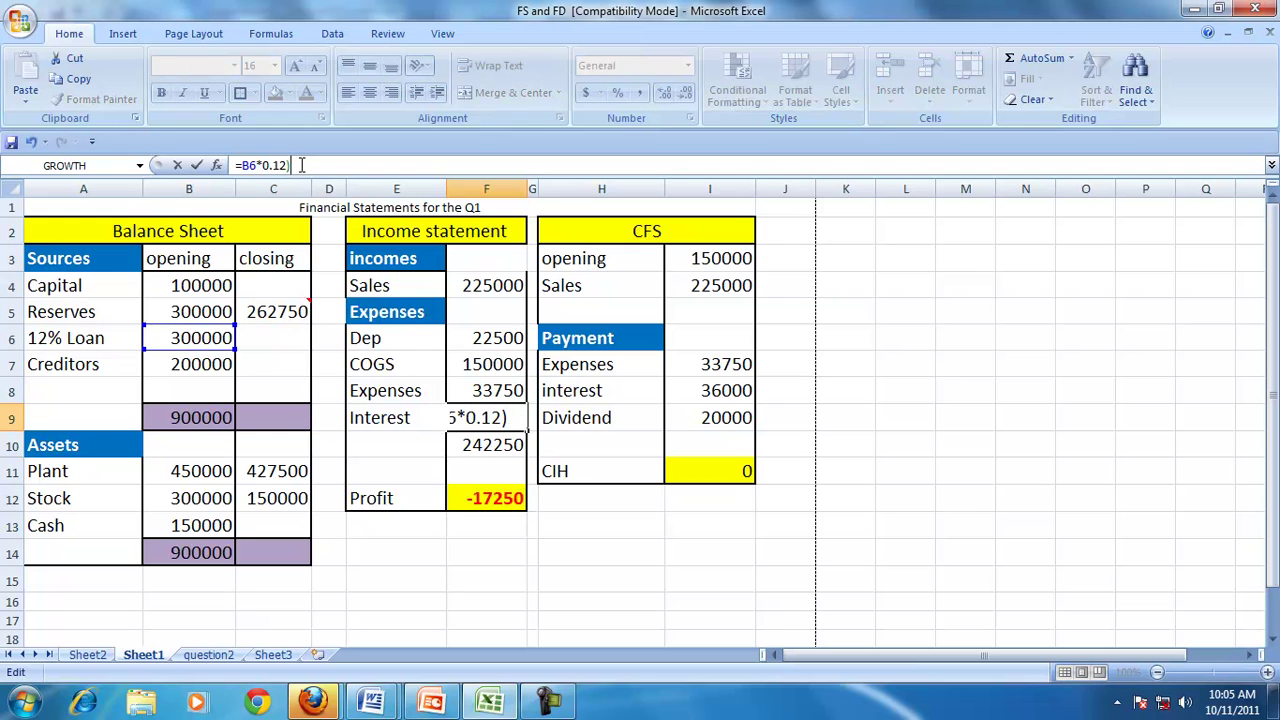
left_click(242, 166)
type("(")
type("4")
key("Return")
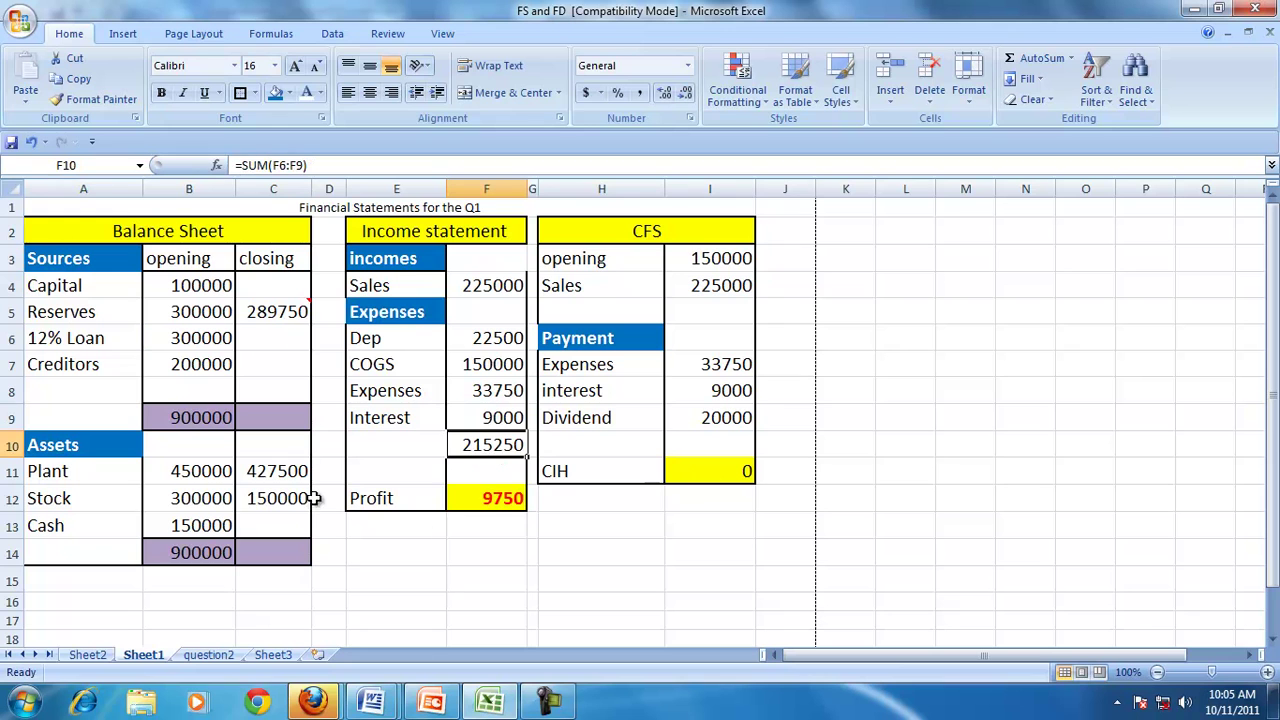
left_click(492, 505)
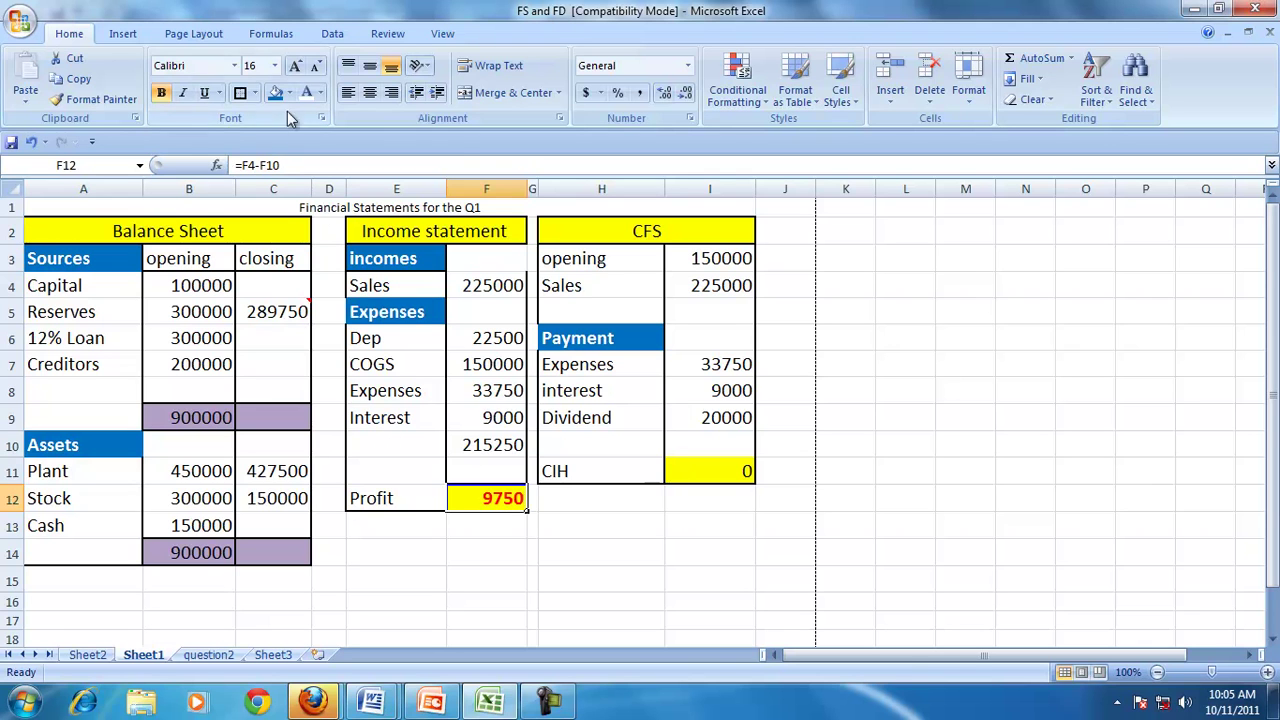
- Change the Profit figure 9750 in F12 to black font colour
left_click(320, 93)
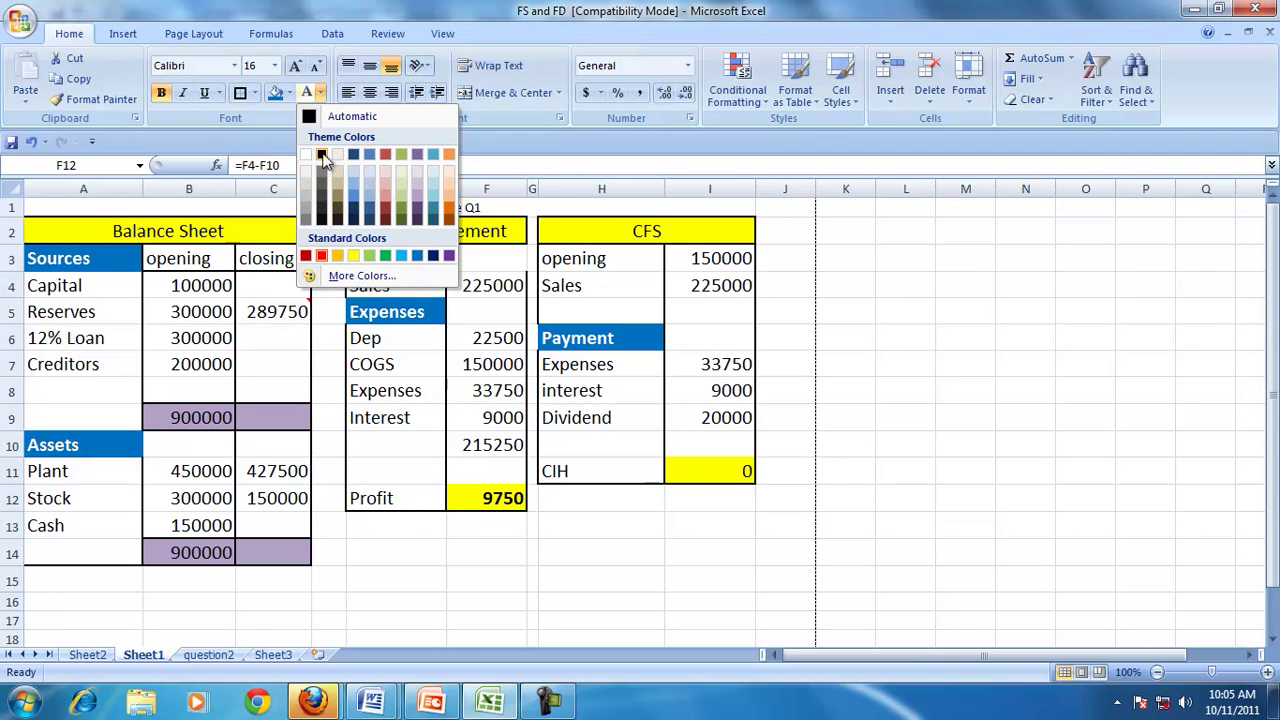
left_click(322, 156)
left_click(486, 603)
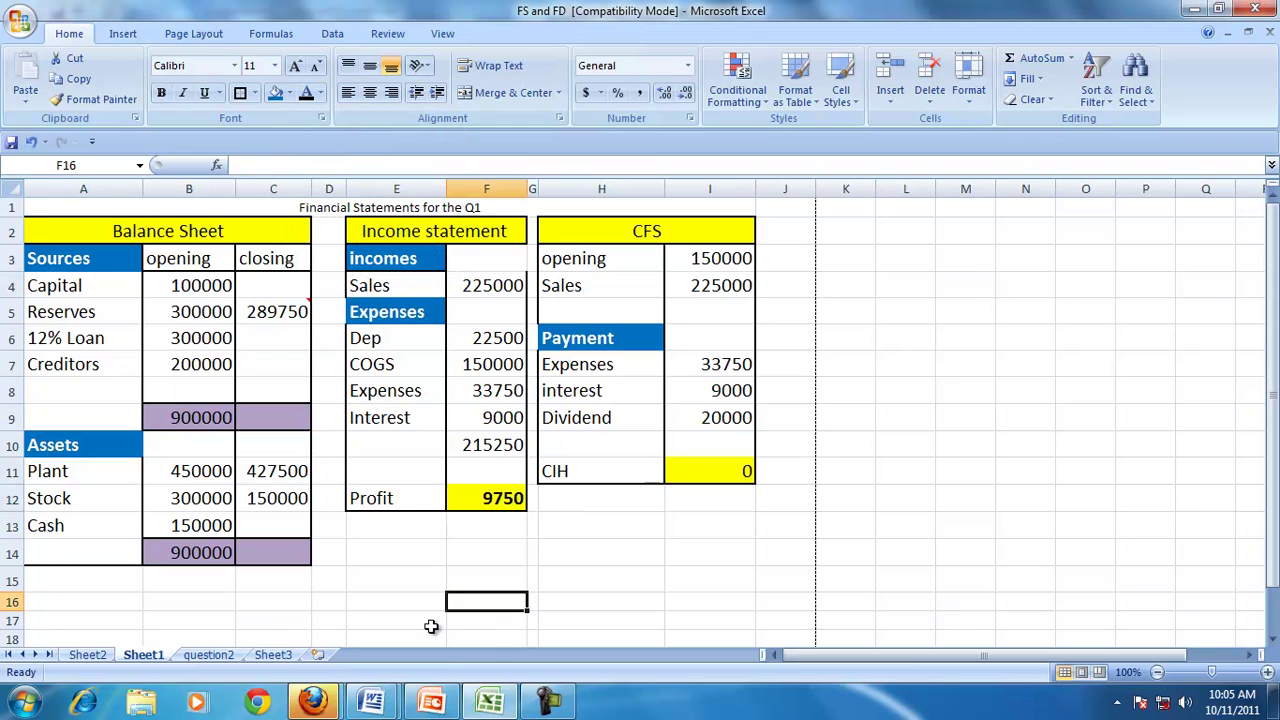
left_click(502, 500)
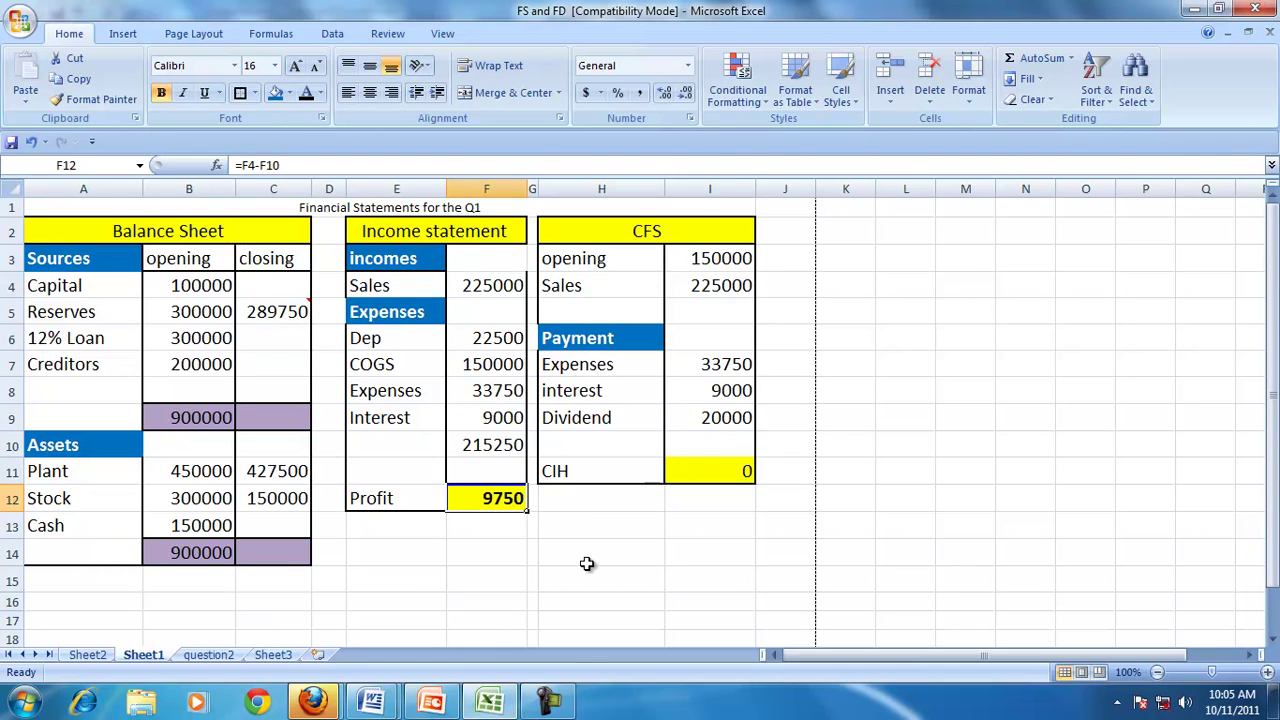
- Select the Dividend value and check the 100% dividend in the Word problem
left_click(731, 420)
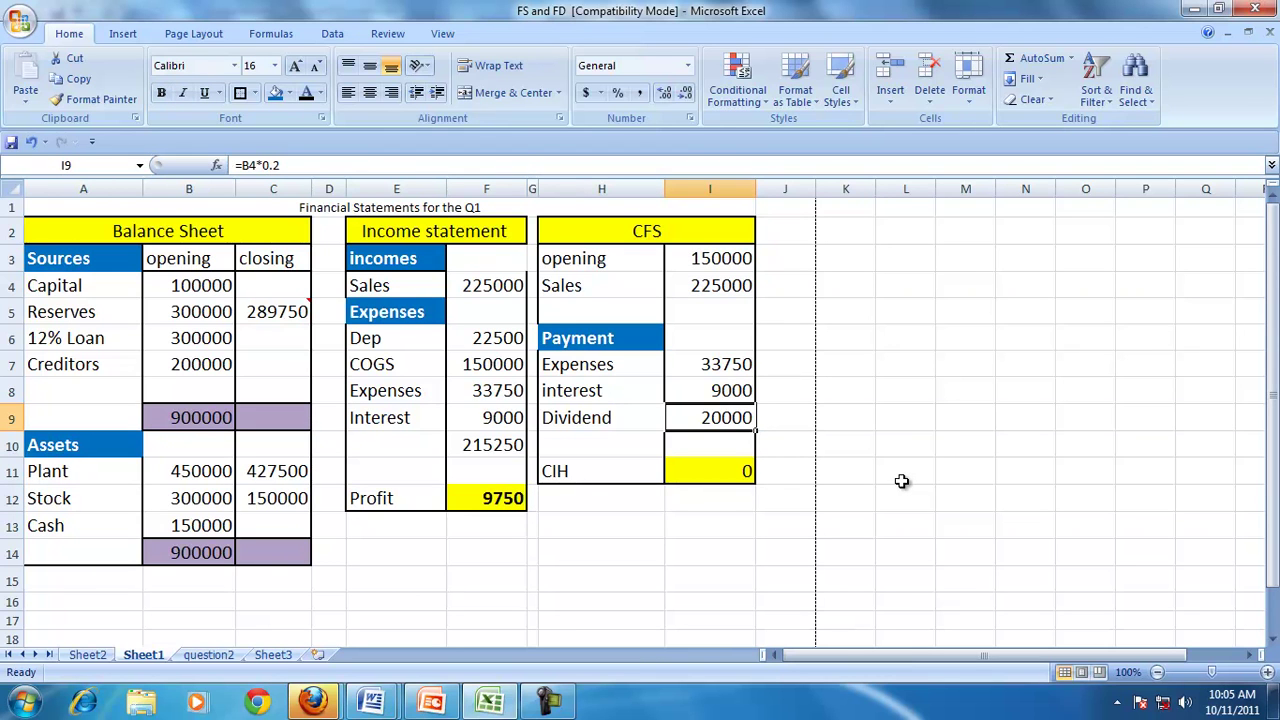
mouse_move(490, 703)
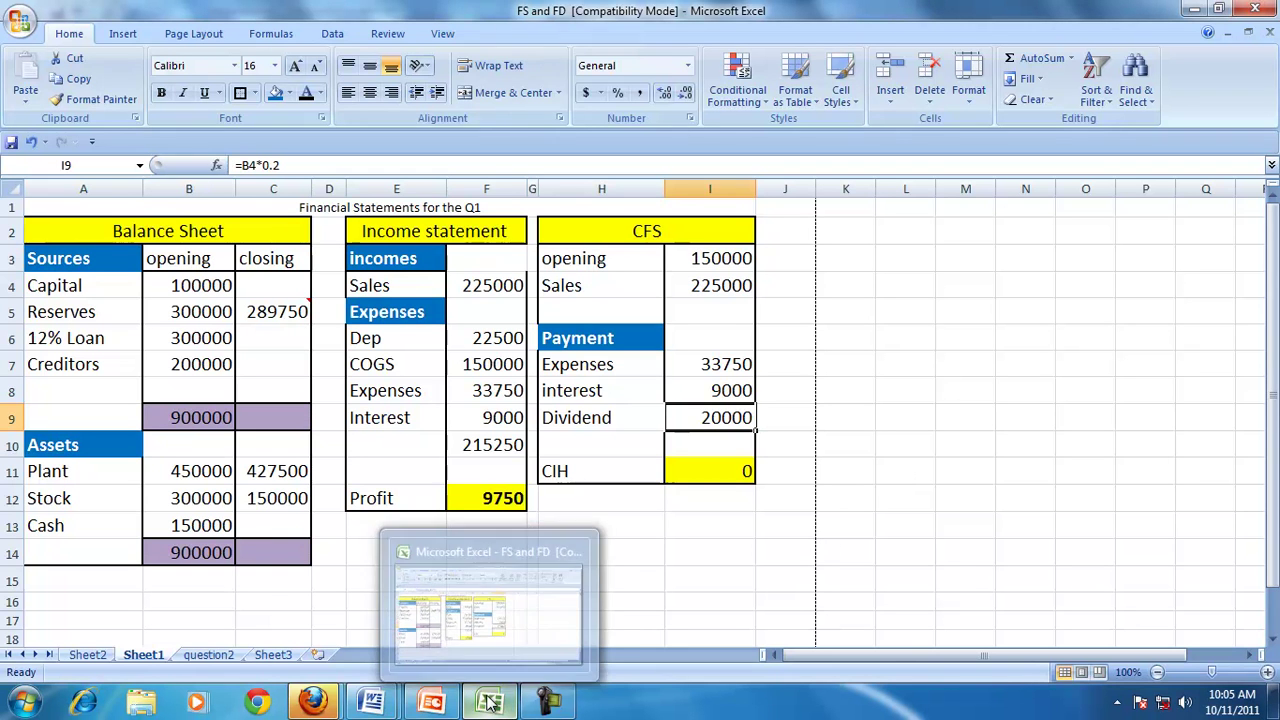
mouse_move(370, 703)
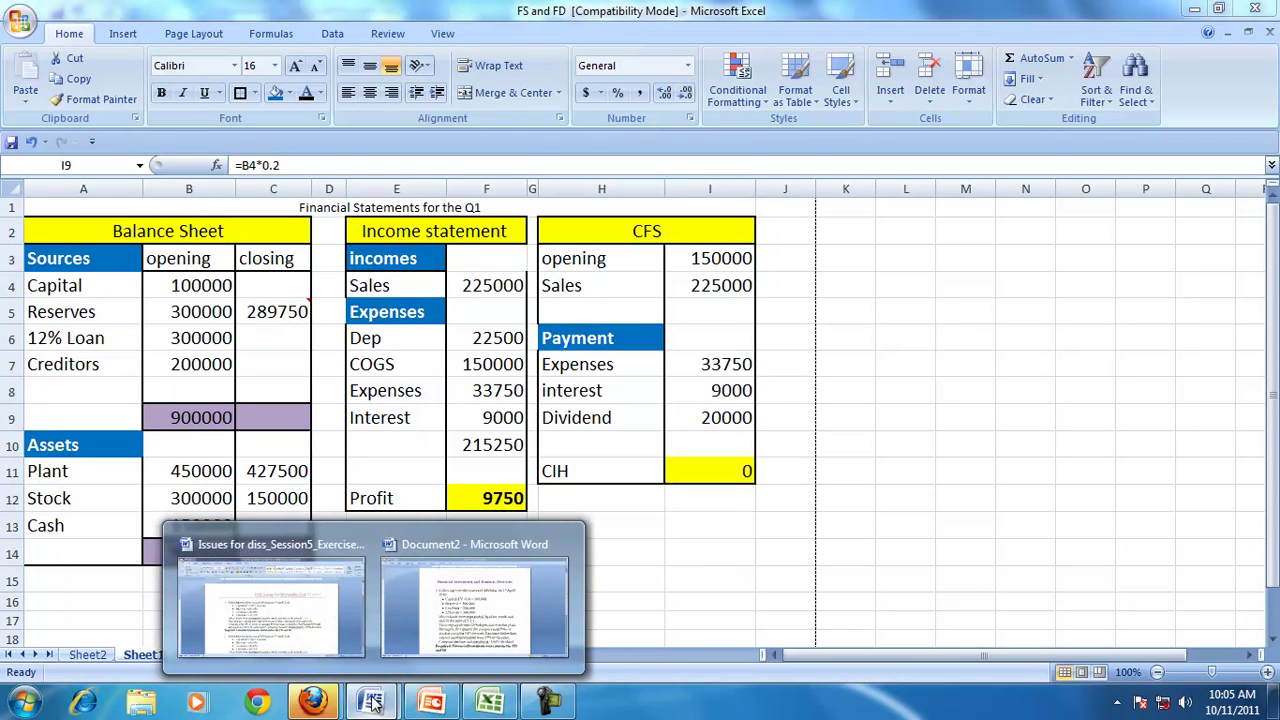
left_click(432, 637)
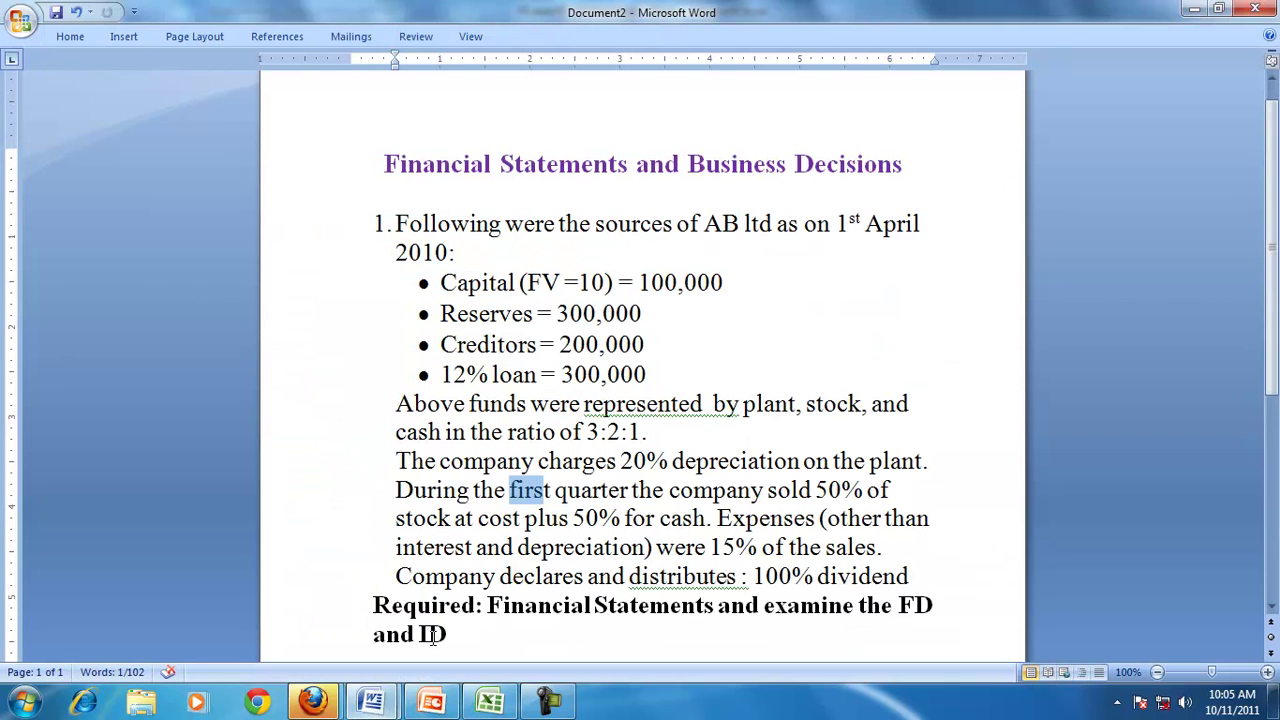
left_click(755, 575)
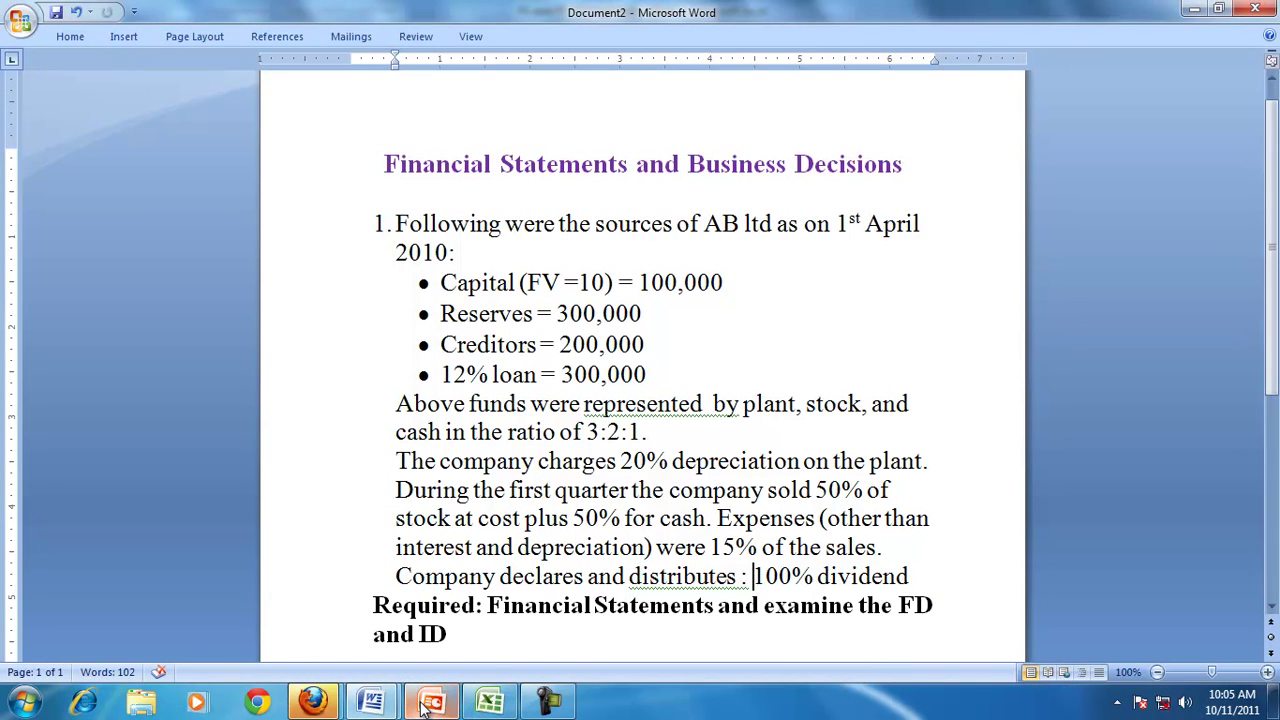
left_click(502, 707)
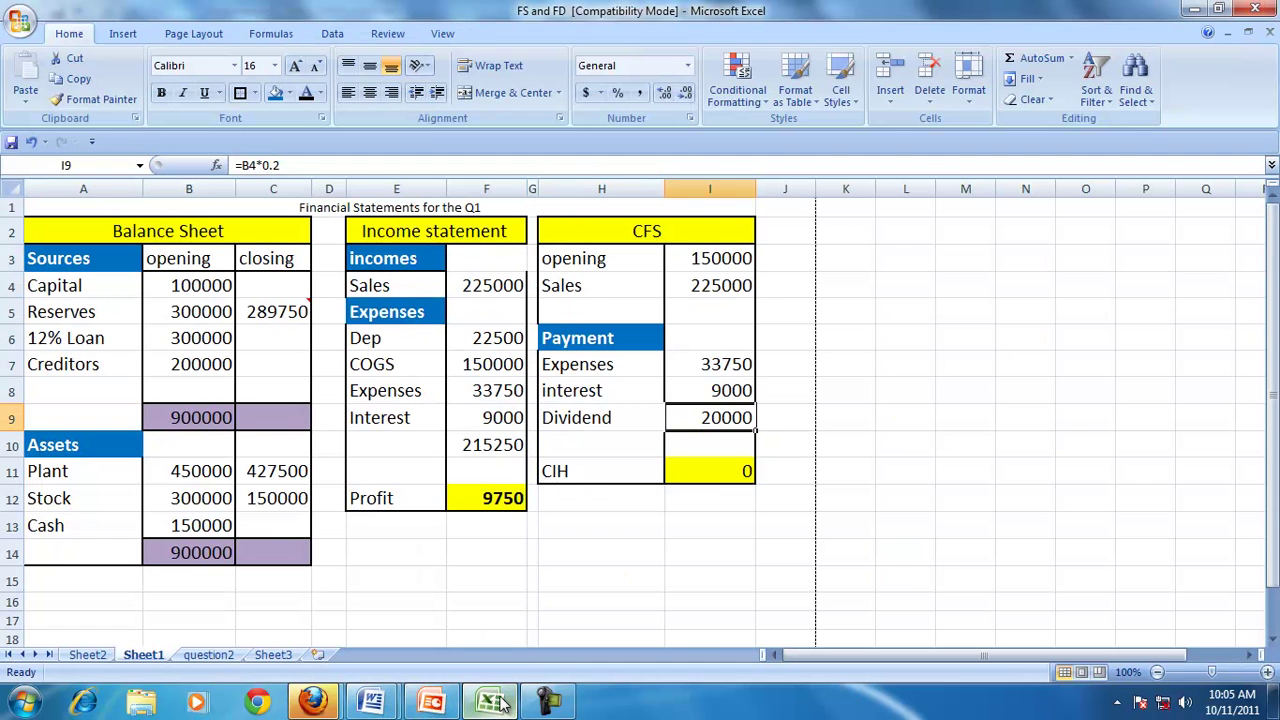
- Change the dividend formula in I9 to =B4*1, giving 100000
left_click(276, 168)
key("BackSpace")
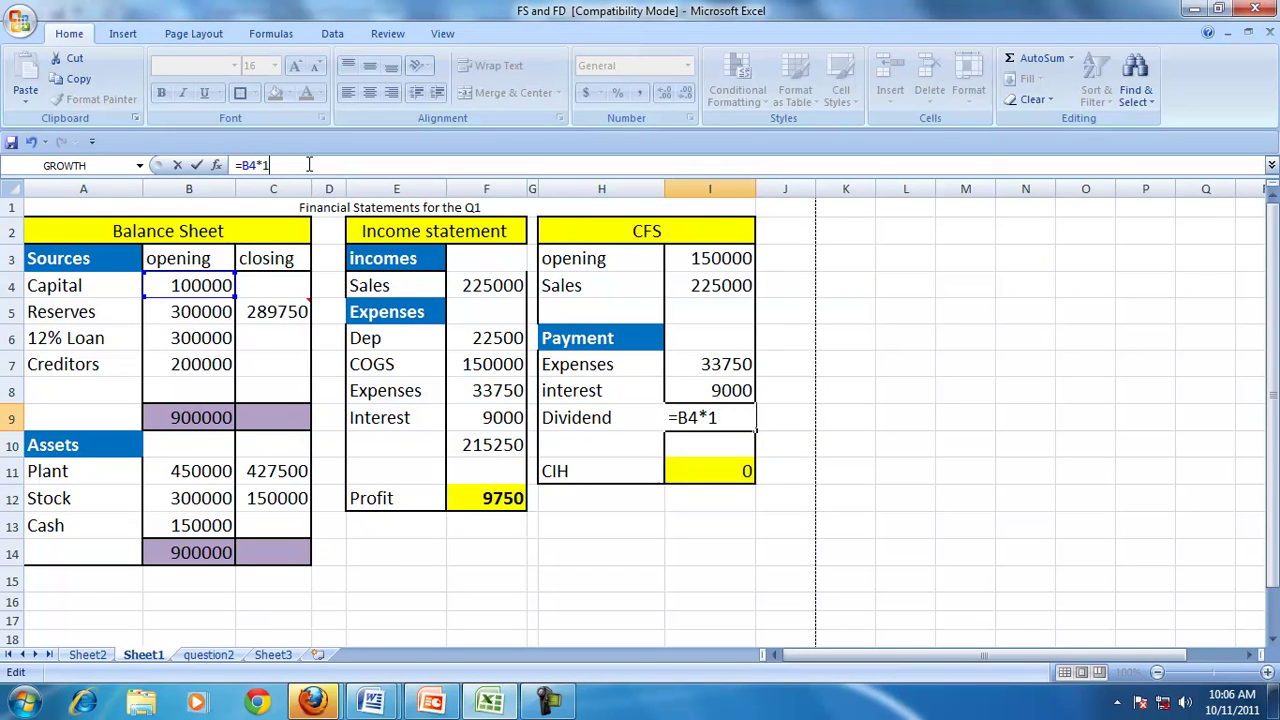
key("Return")
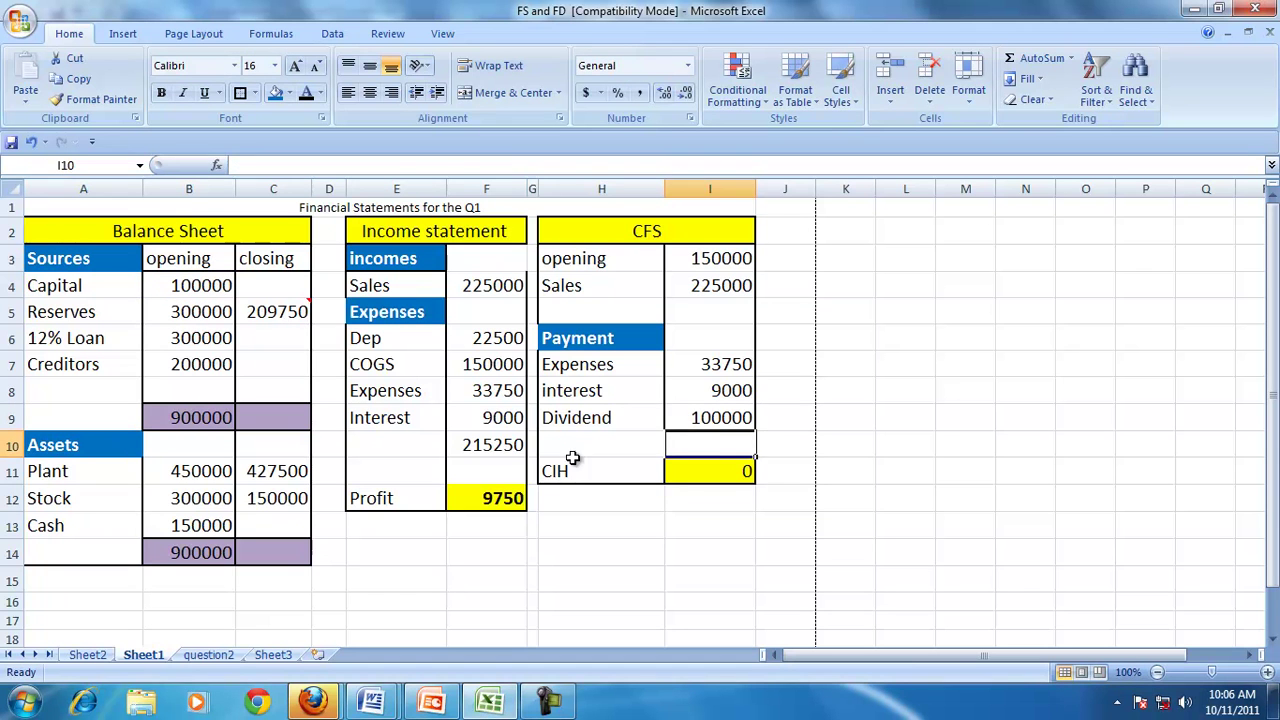
- Trace the precedents of closing Reserves (209750), then remove the arrows
left_click(292, 313)
left_click(271, 33)
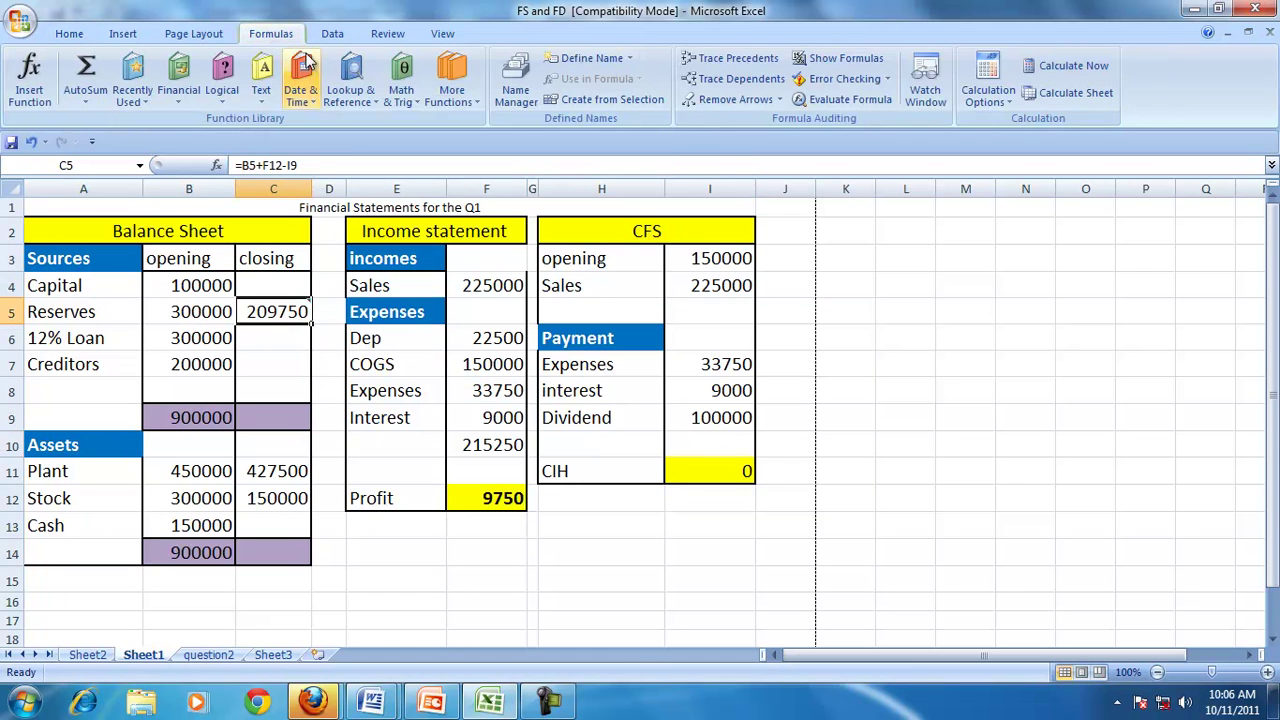
left_click(746, 62)
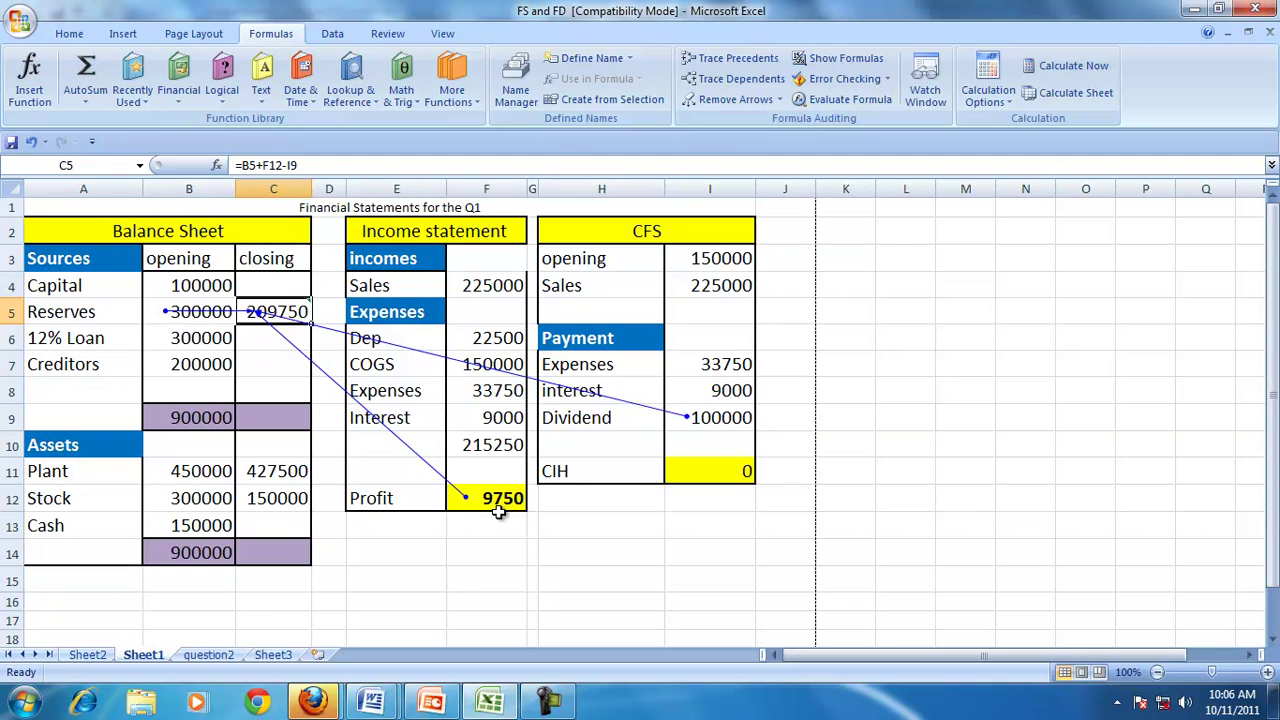
left_click(713, 98)
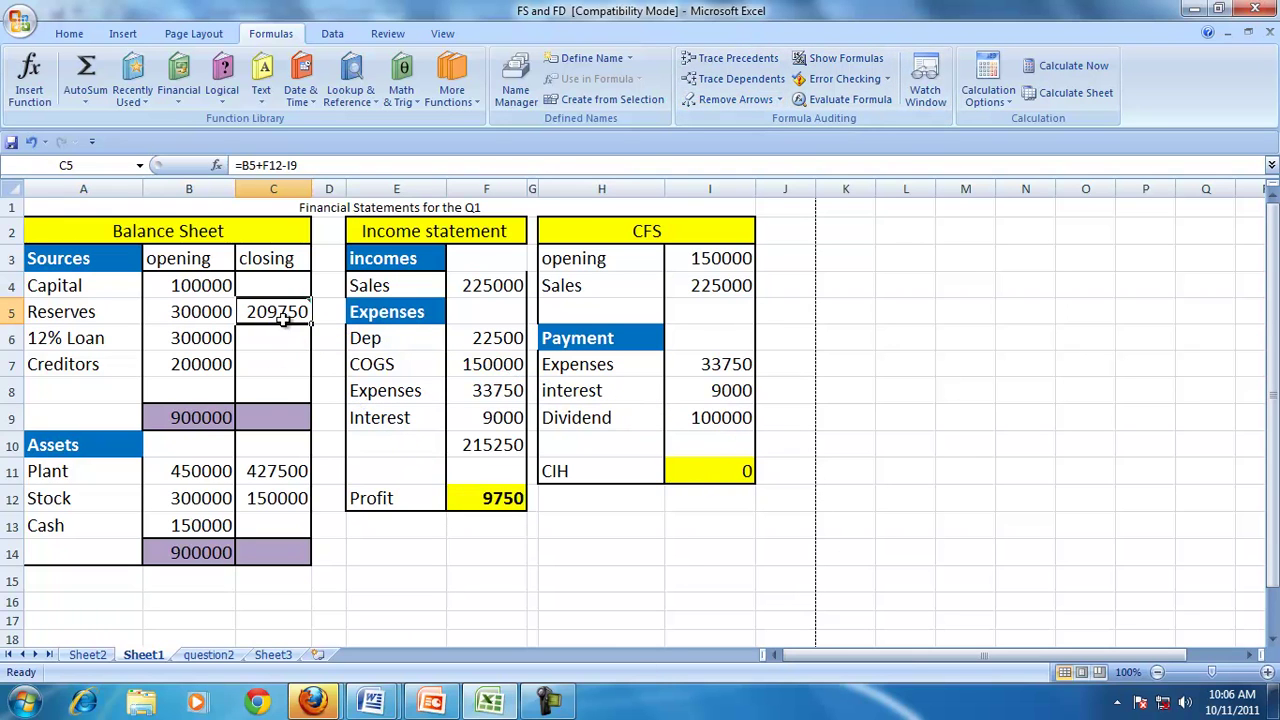
- AutoSum the CFS opening cash with sales, and the payment amounts
mouse_move(284, 316)
left_click_drag(697, 255, 696, 287)
left_click(86, 68)
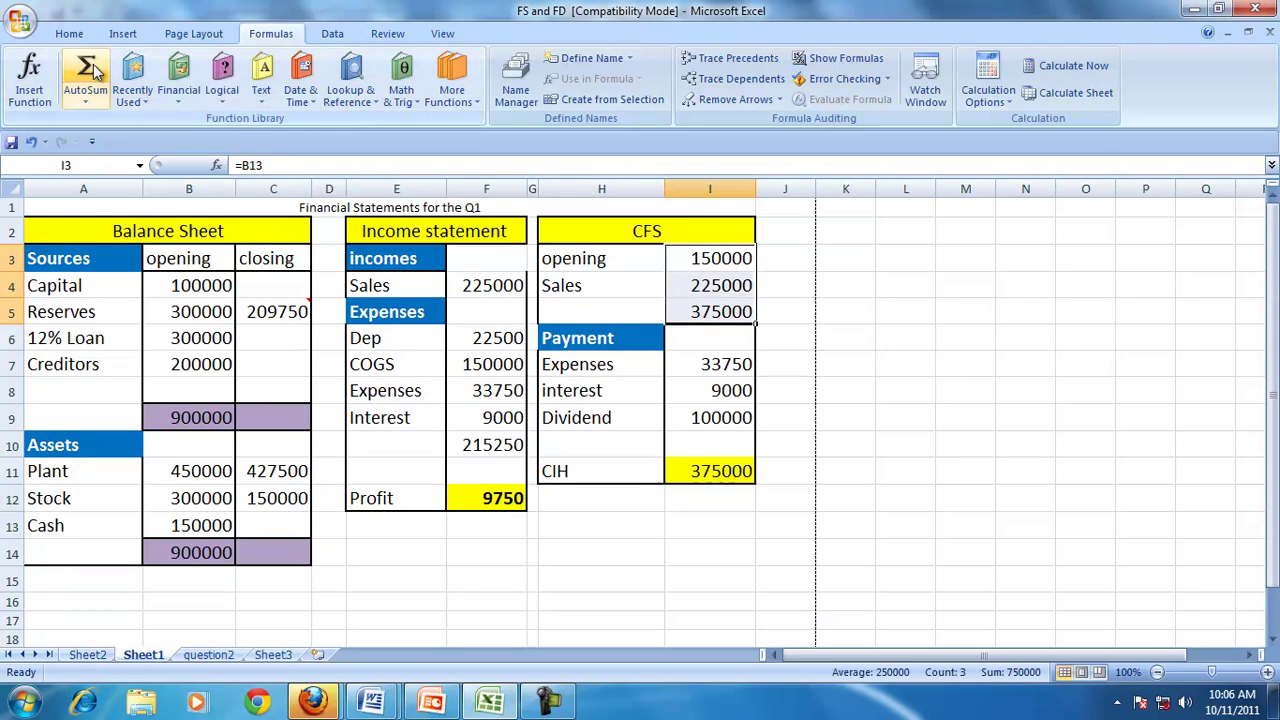
left_click_drag(705, 366, 707, 420)
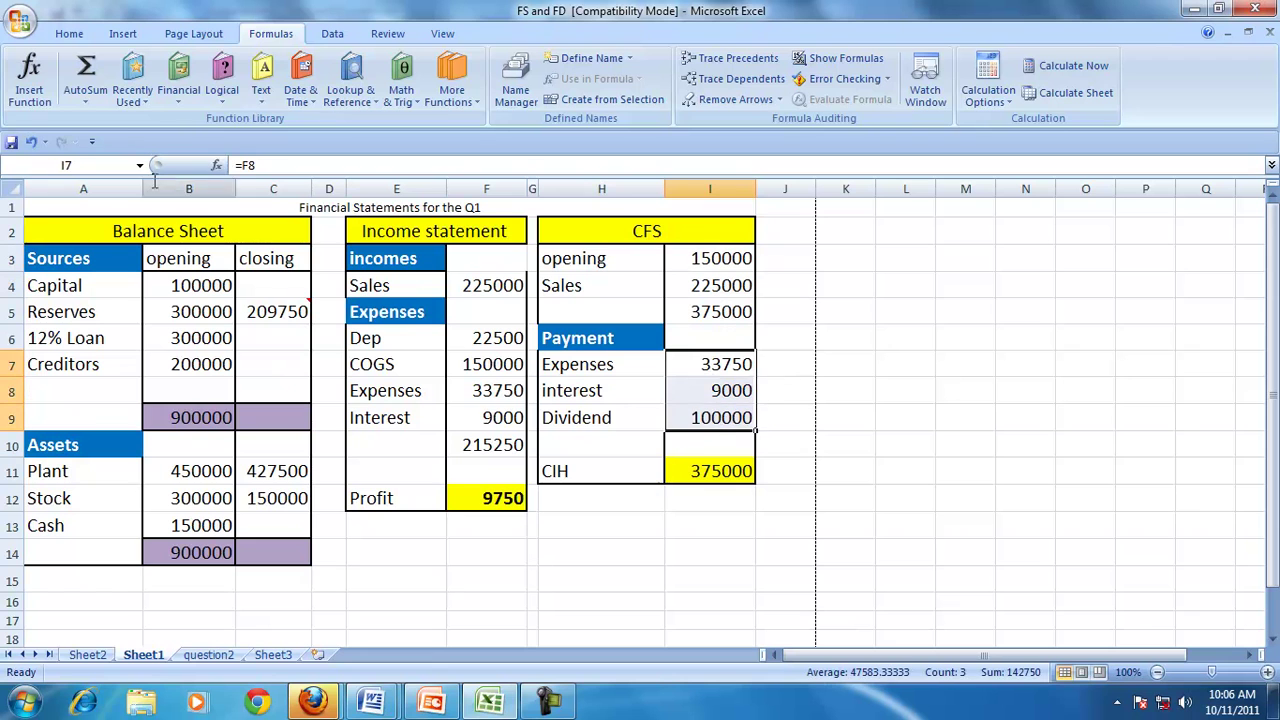
left_click(86, 68)
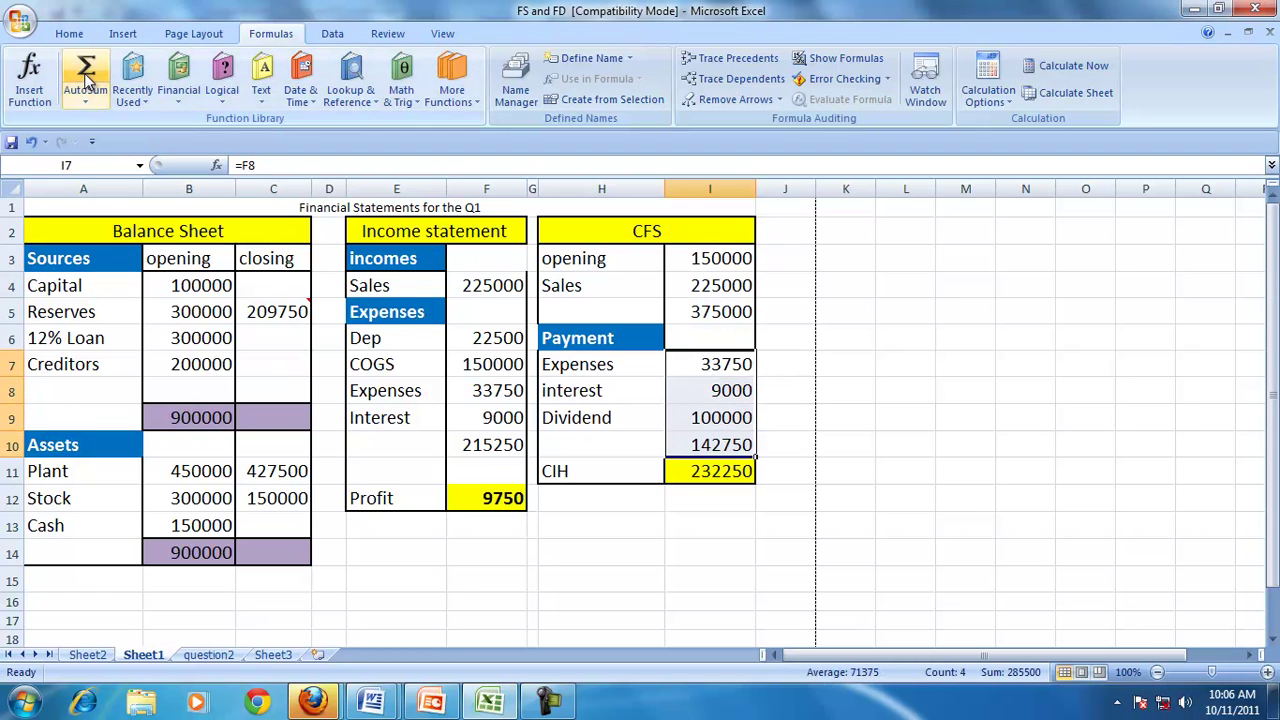
left_click(706, 474)
- Link closing cash C13 to the CFS (=I11, 232250) and AutoSum the closing assets
left_click(273, 522)
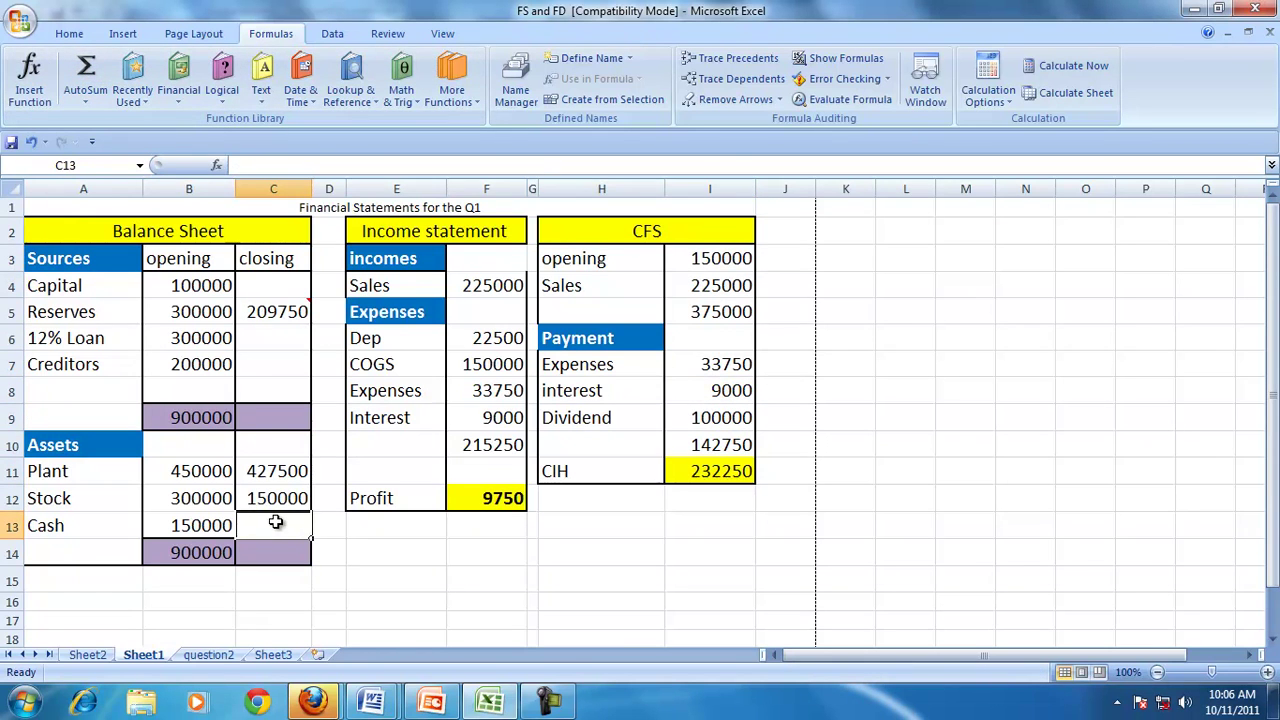
type("=")
left_click(737, 474)
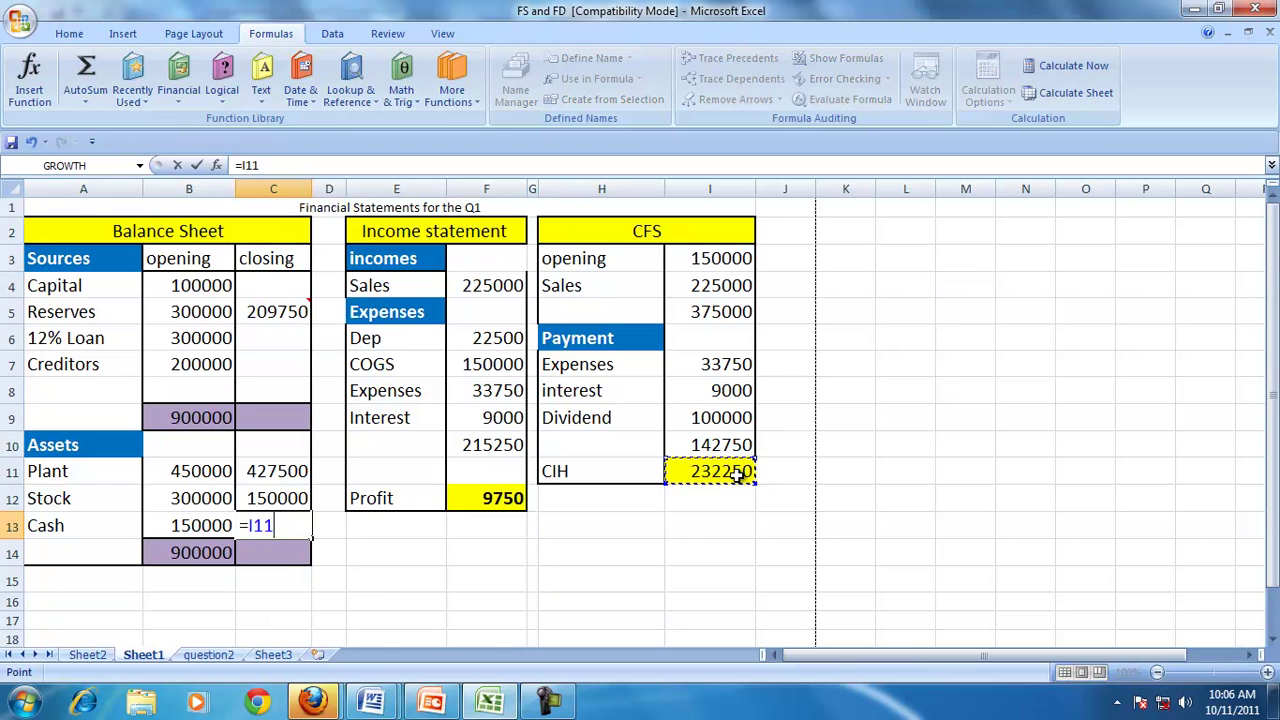
key("Return")
left_click_drag(292, 476, 300, 521)
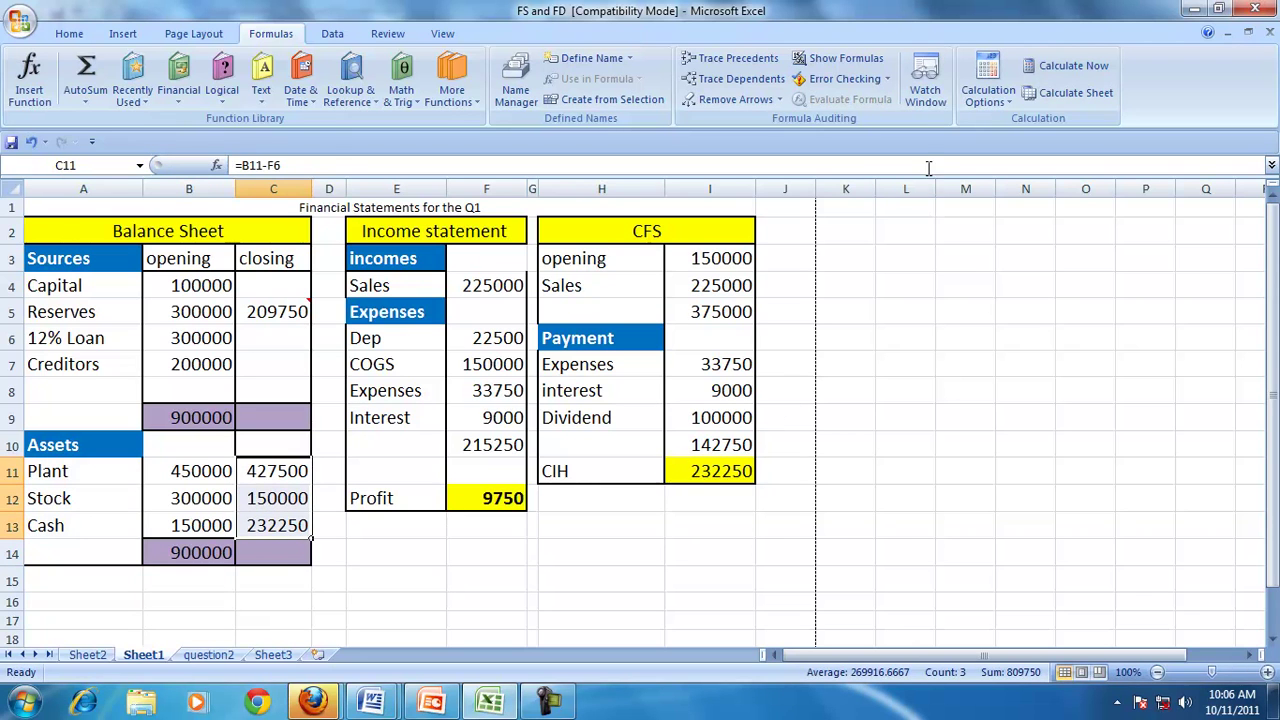
left_click(86, 72)
left_click(272, 556)
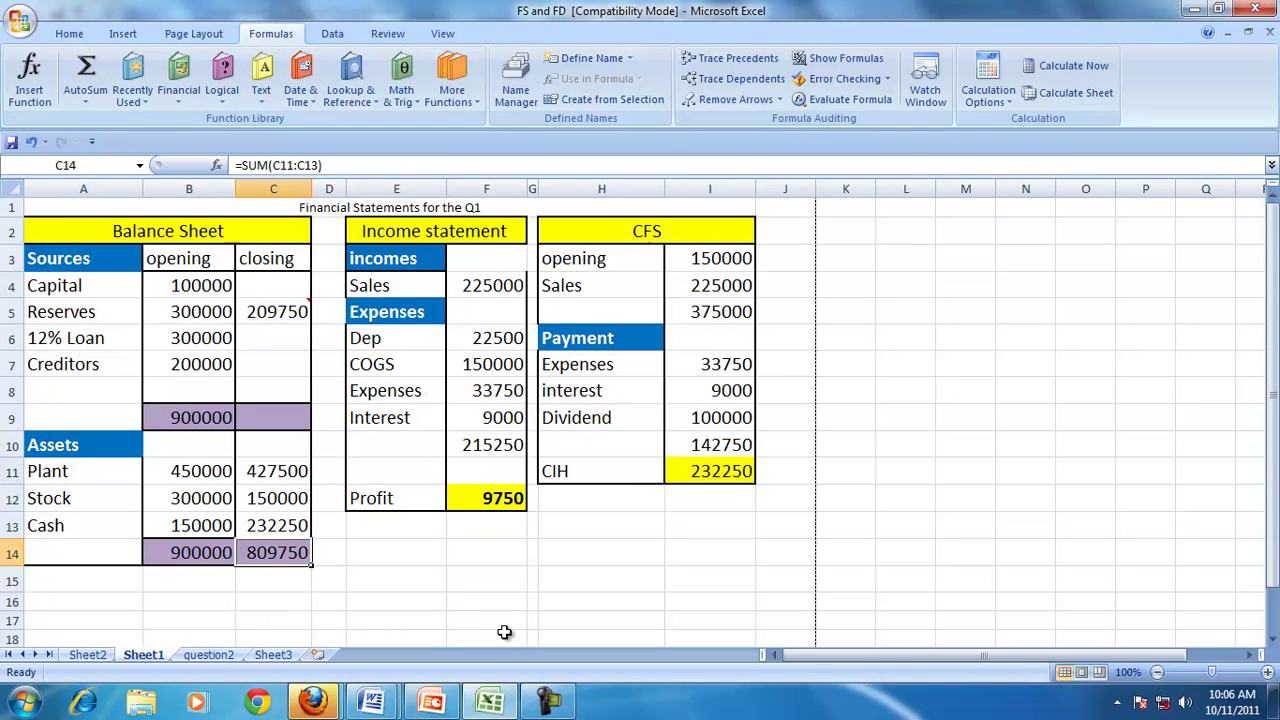
- Enter closing capital =B4+F12, 12% Loan =B6 and Creditors =B7
left_click(262, 288)
type("=B4+F12")
key("Return")
key("Return")
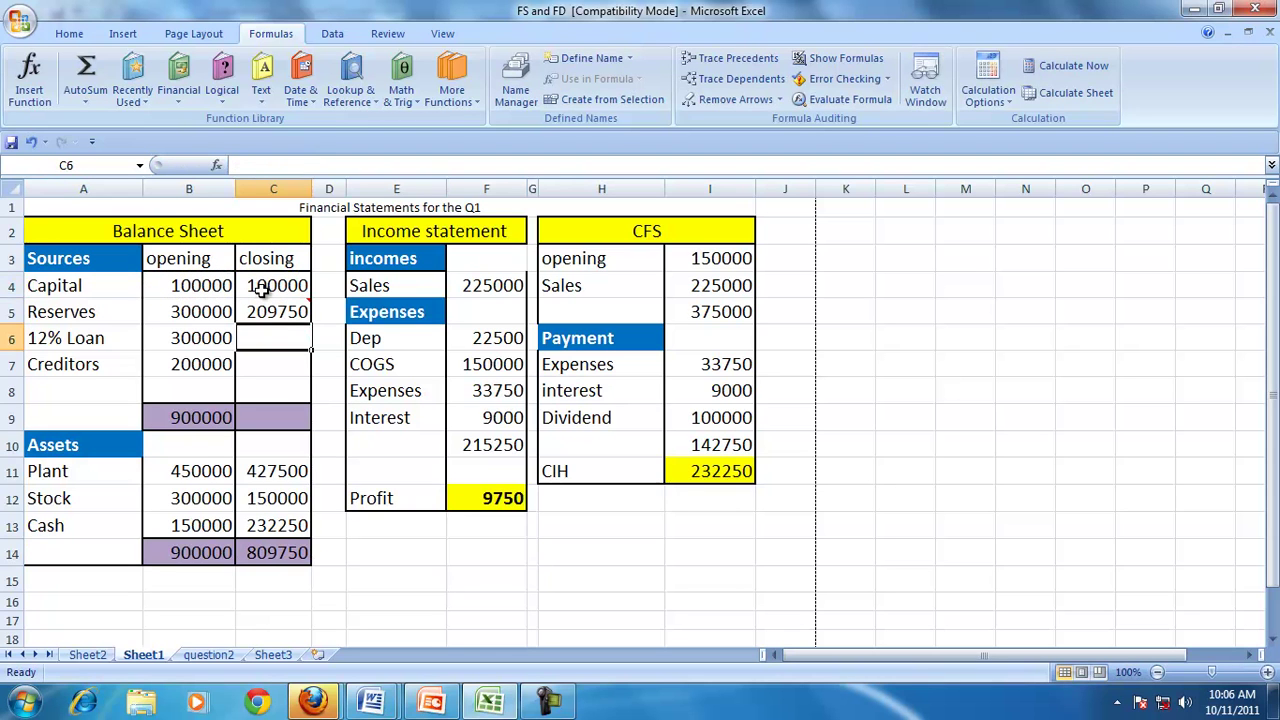
type("=B6")
key("Return")
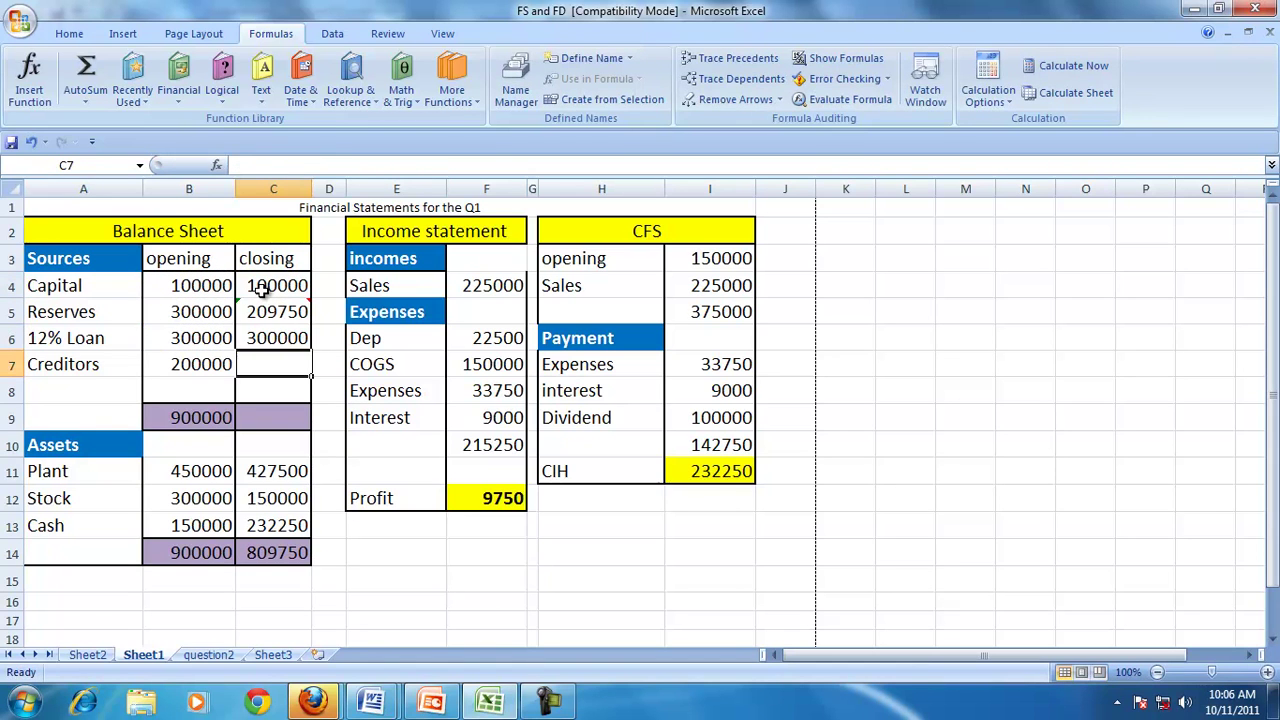
type("=B7")
key("Return")
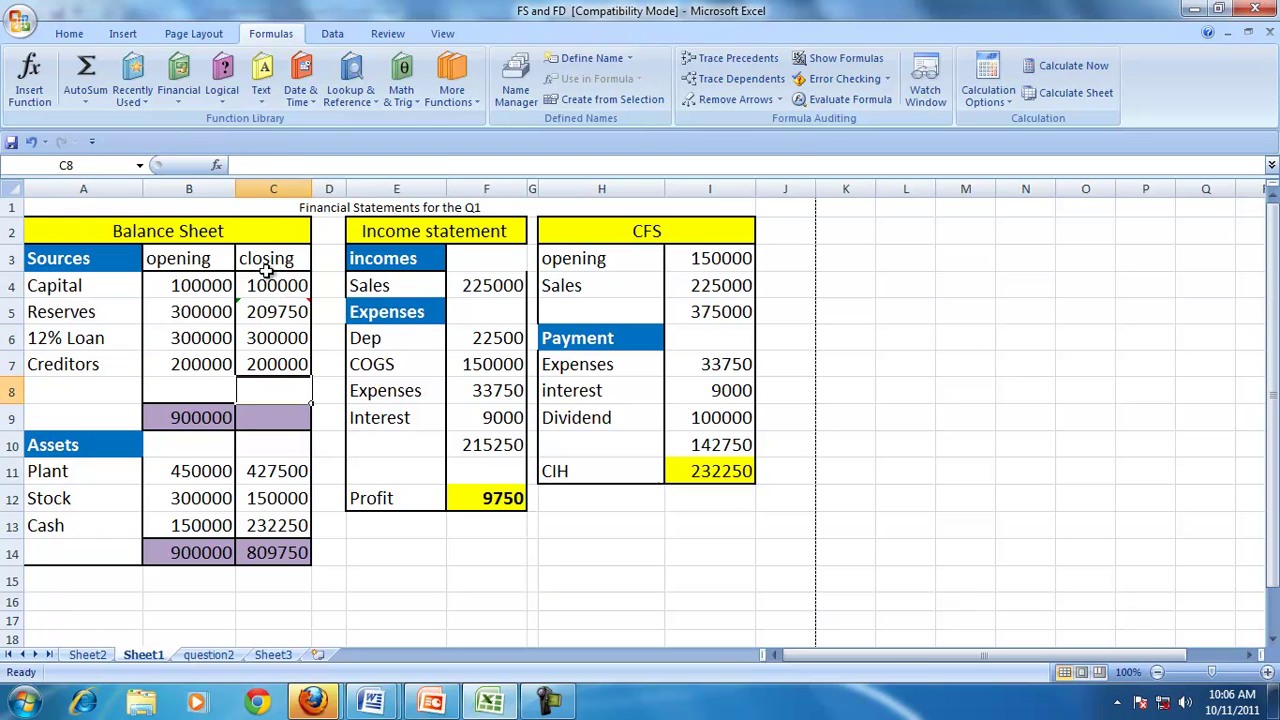
- Copy B9's SUM formula into C9 to total closing sources at 809750
left_click(188, 417)
key("ctrl+c")
key("Right")
key("ctrl+v")
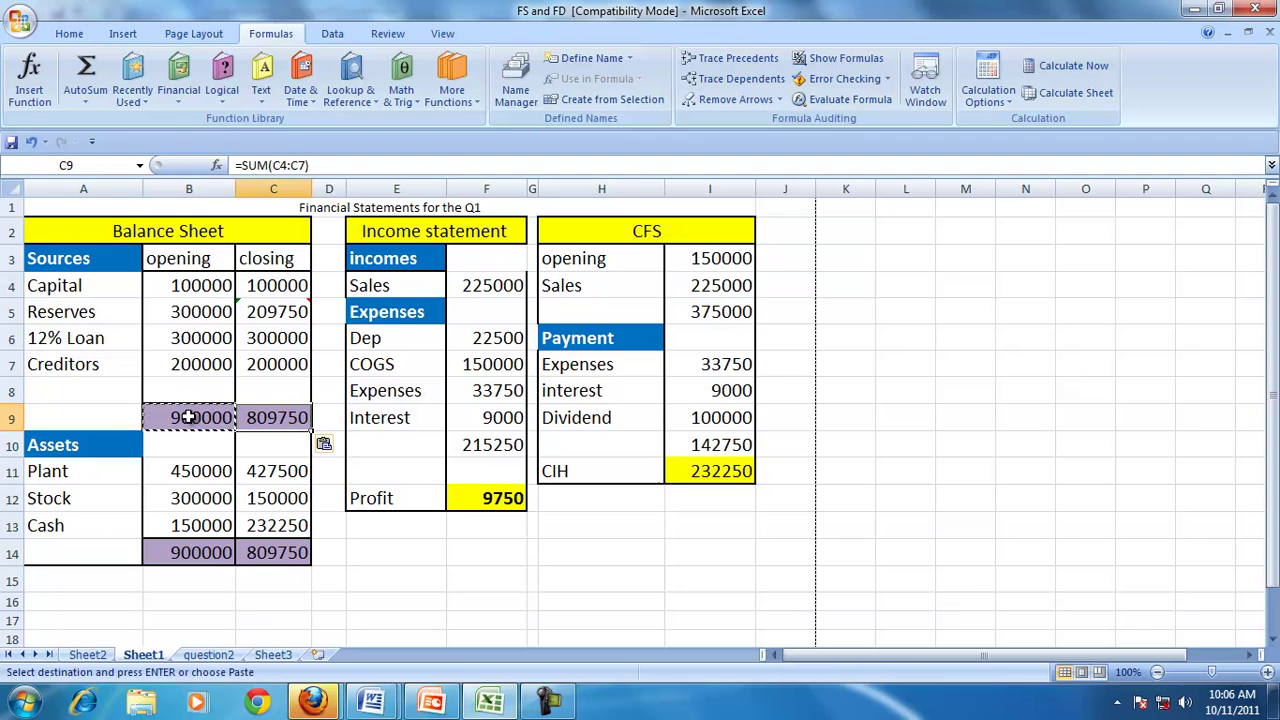
left_click(457, 596)
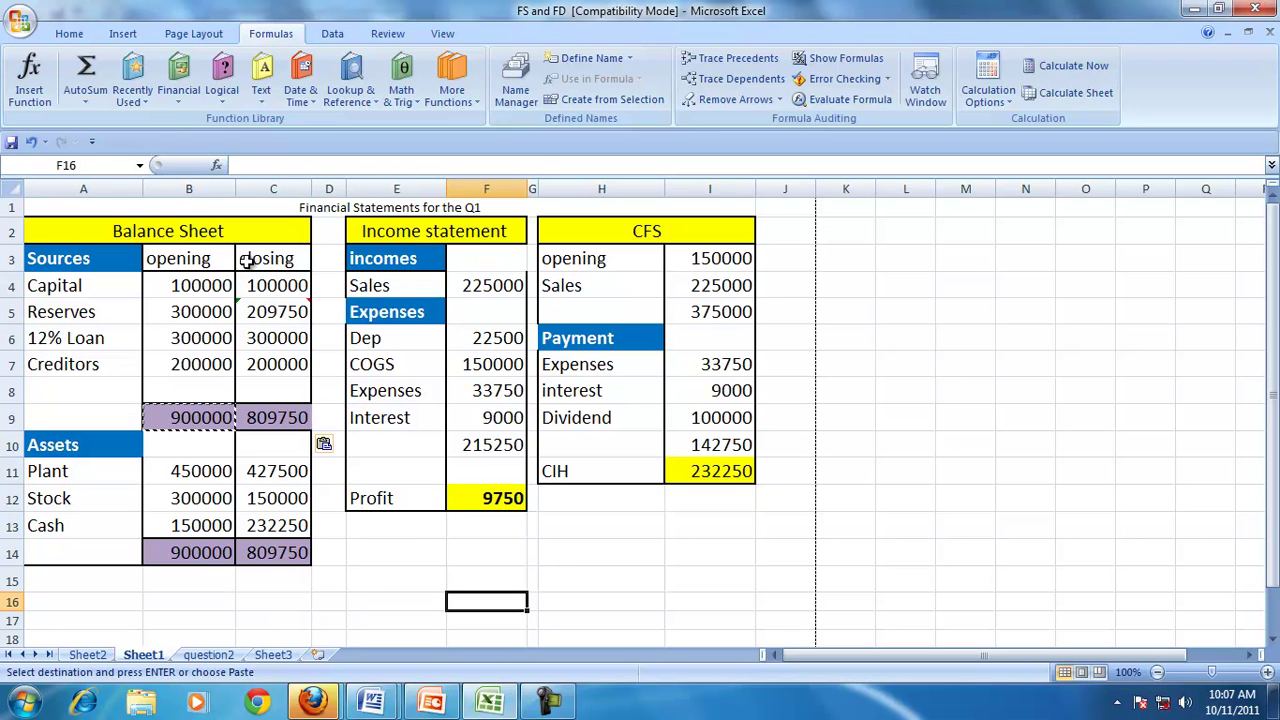
- Review the balance sheet, income statement and CFS figures against the Word problem statement
left_click_drag(177, 268, 205, 553)
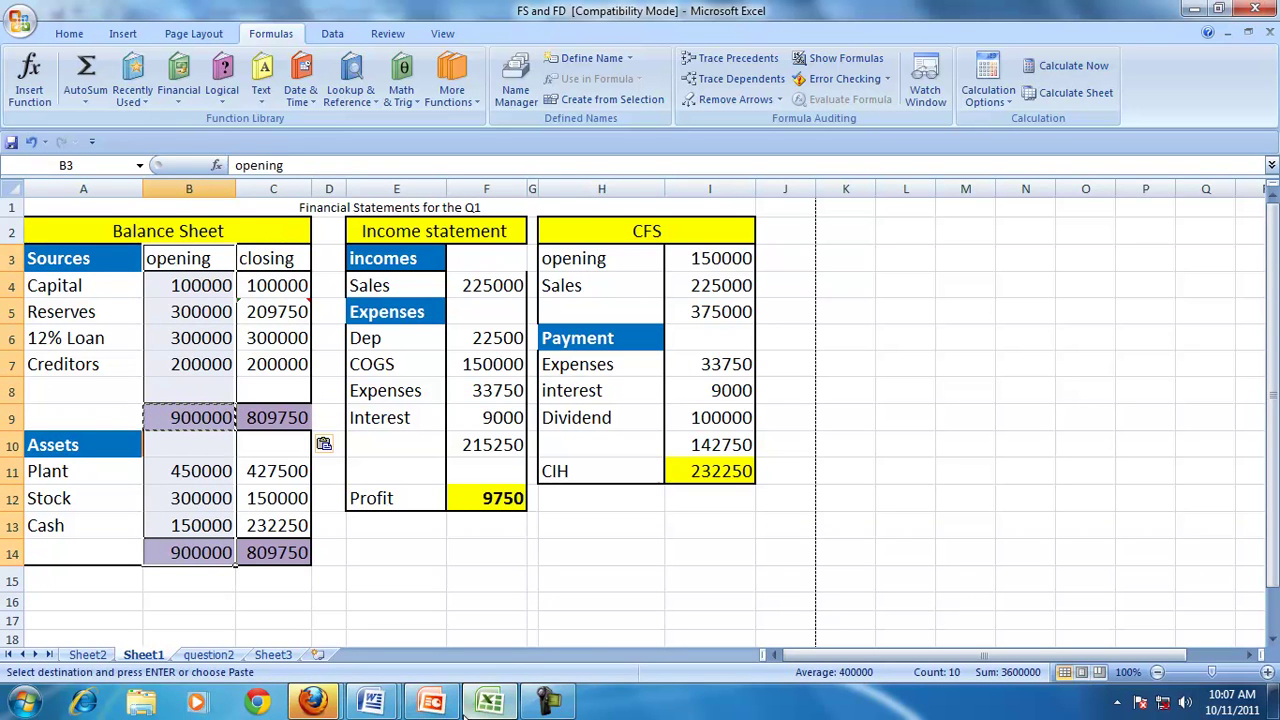
left_click(375, 704)
left_click(480, 610)
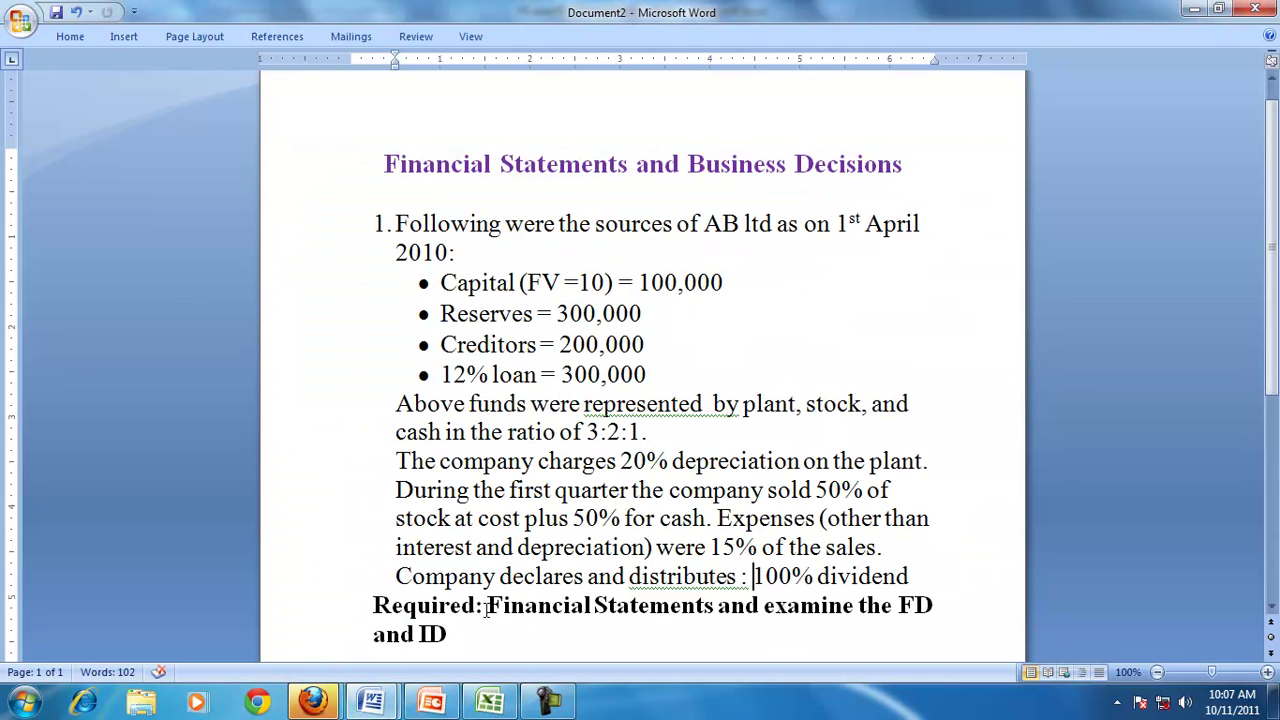
left_click(490, 703)
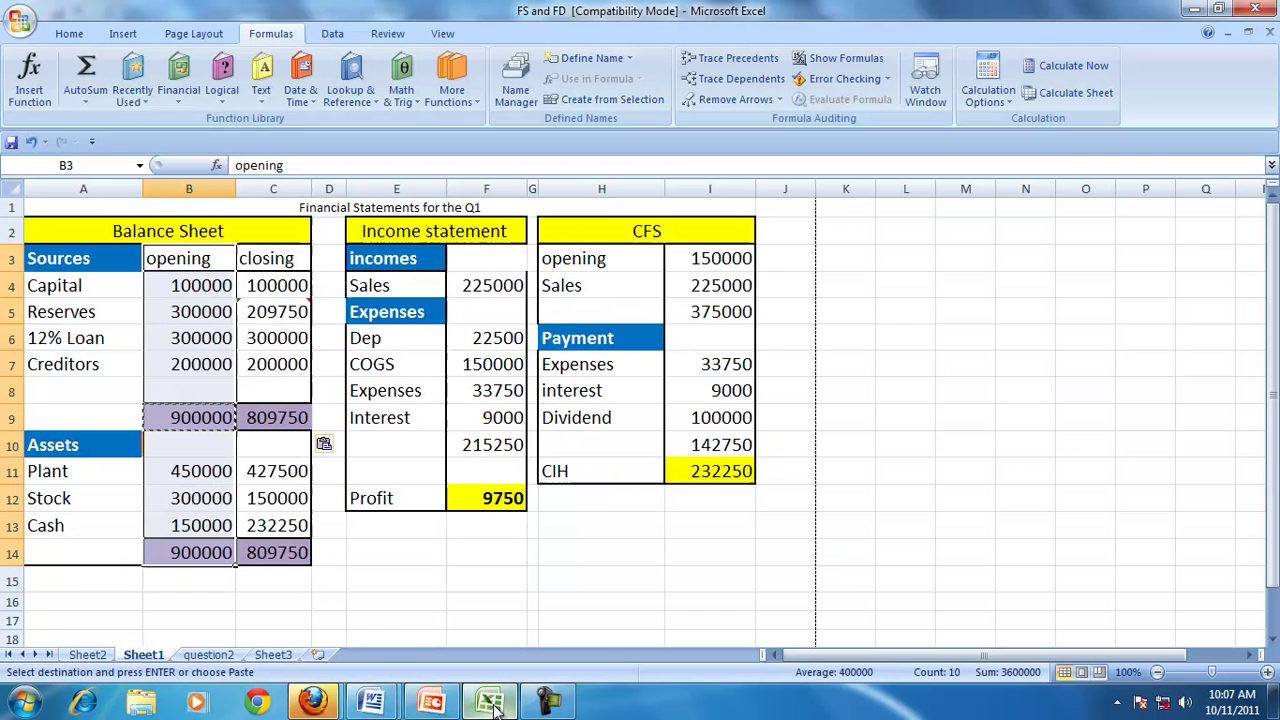
left_click_drag(263, 262, 294, 553)
left_click_drag(457, 256, 508, 492)
left_click_drag(703, 262, 722, 494)
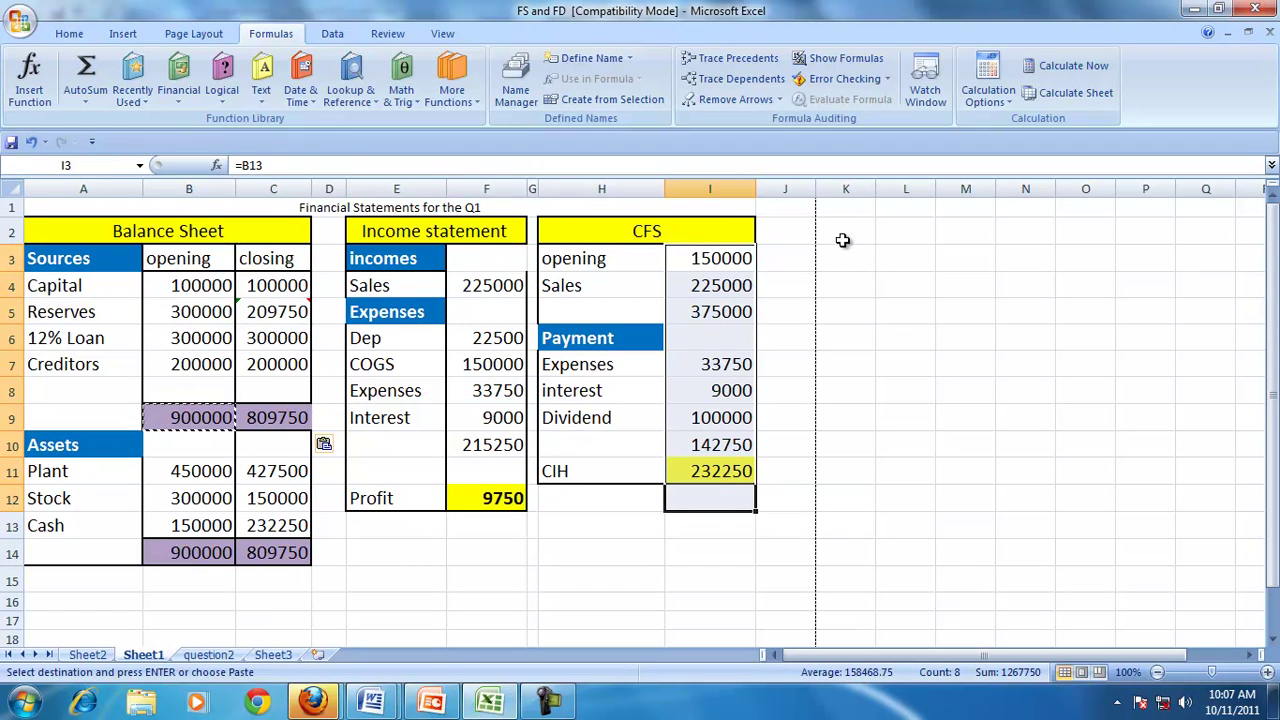
left_click(415, 555)
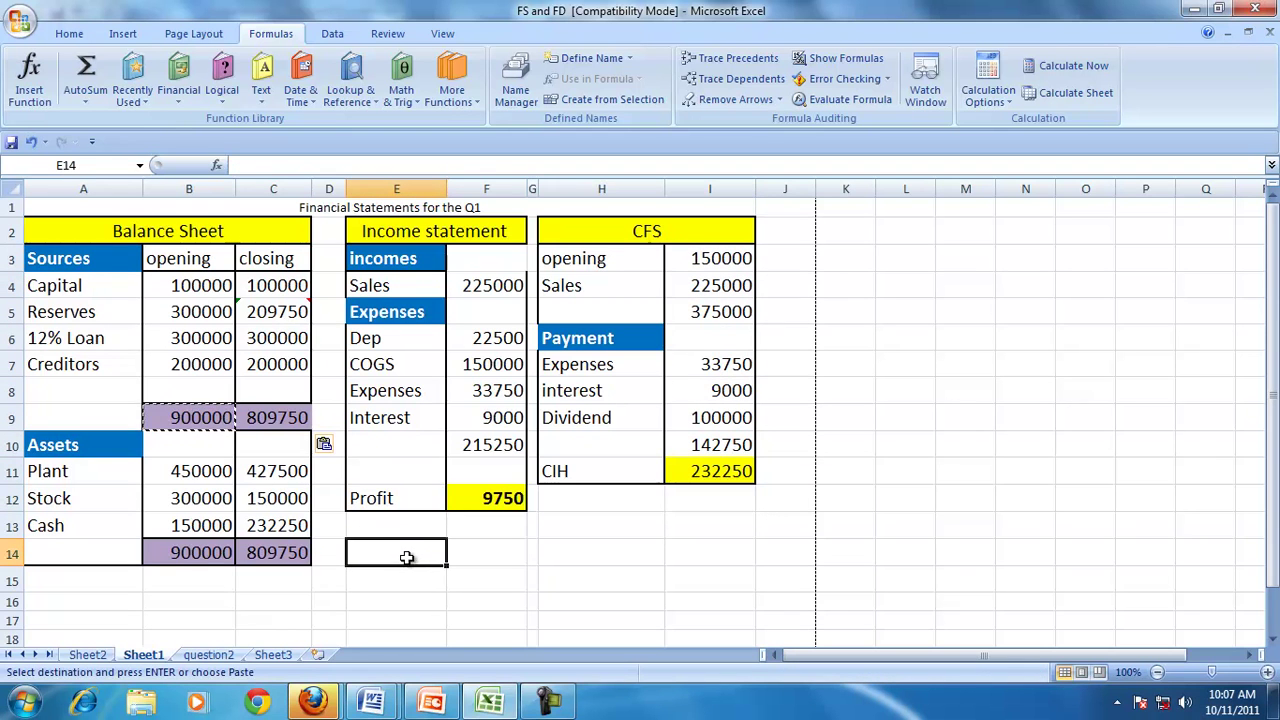
- Label K2 'Equity' and enter =B4+B5 beside it for 400000 opening equity
left_click(843, 231)
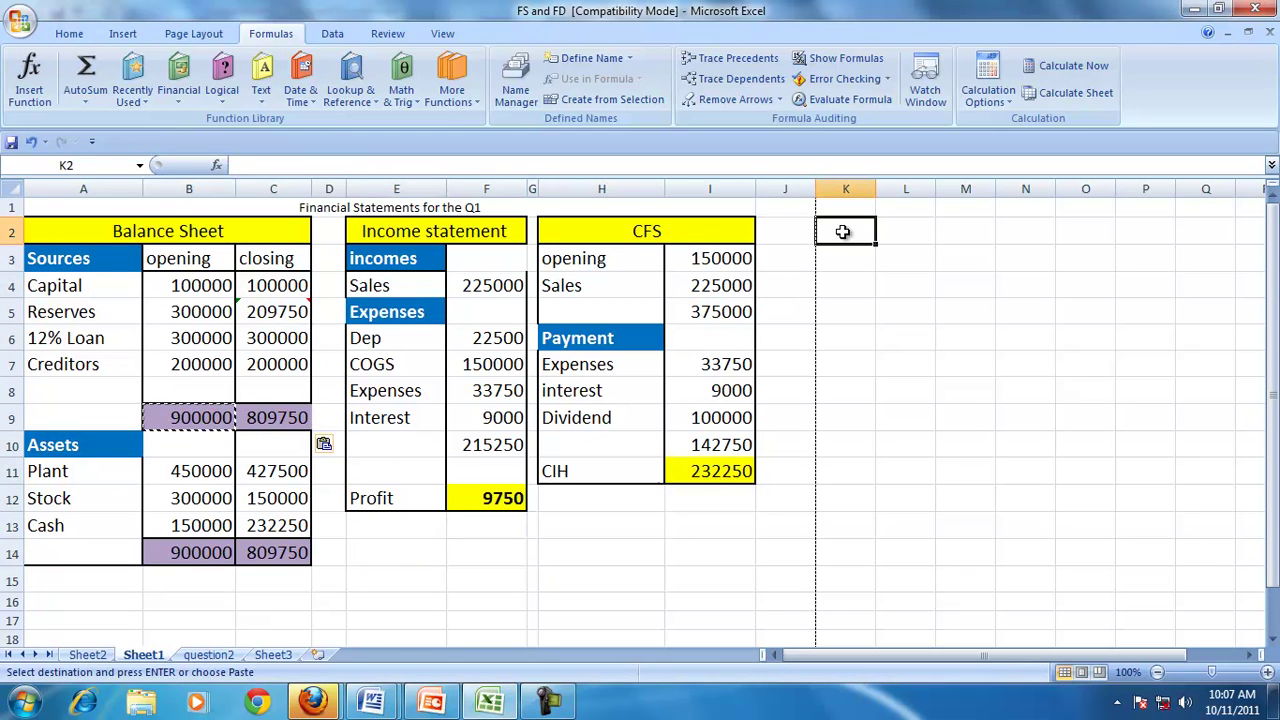
type("Equity")
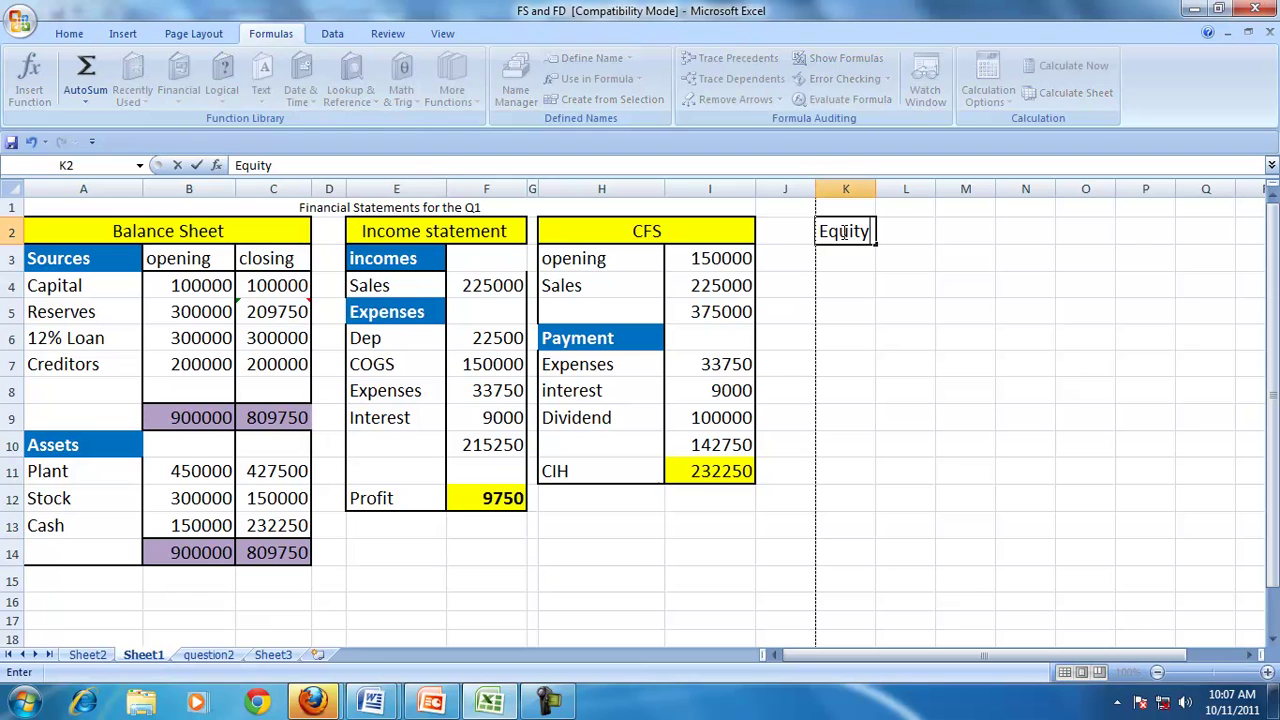
key("Tab")
type("=")
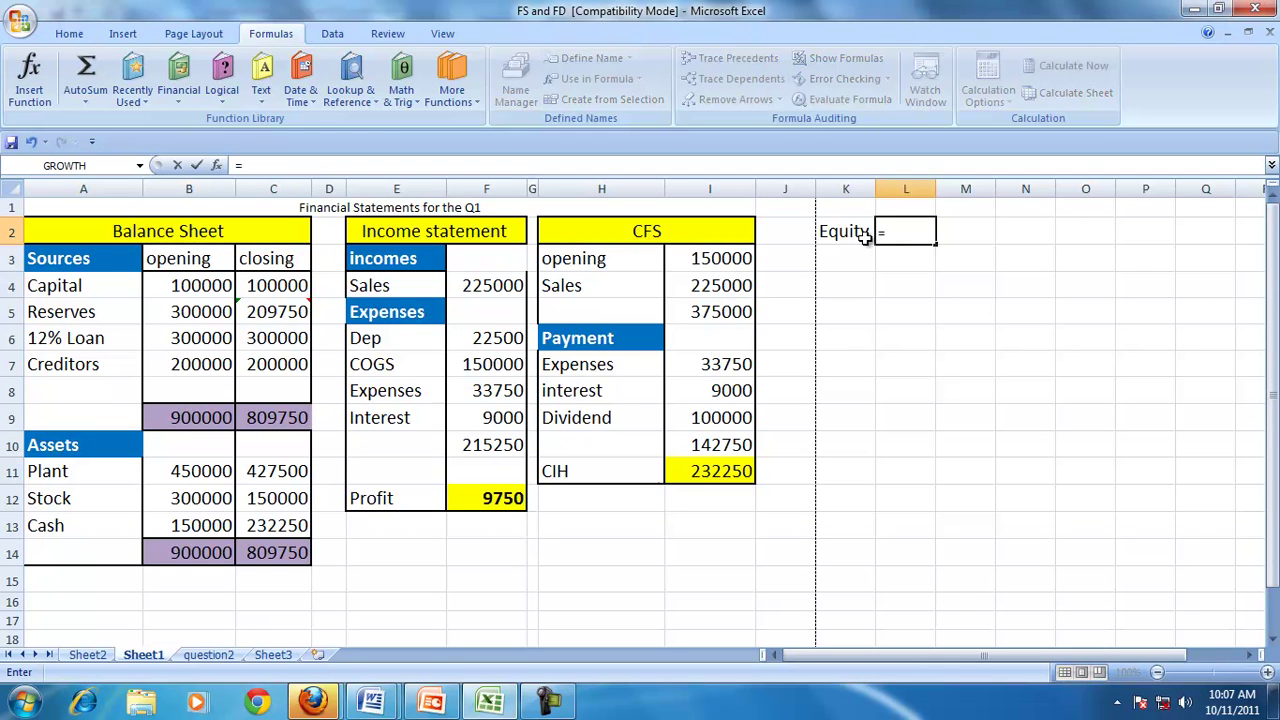
left_click(207, 285)
type("+")
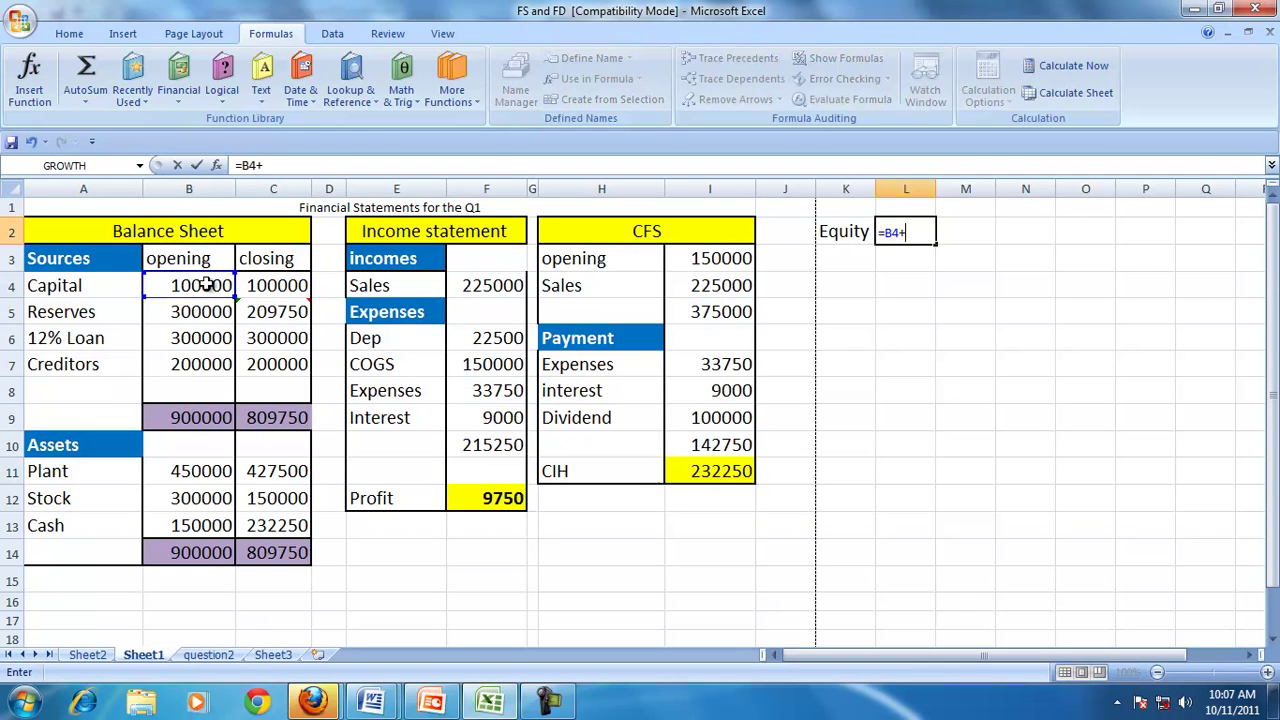
left_click(199, 312)
key("Return")
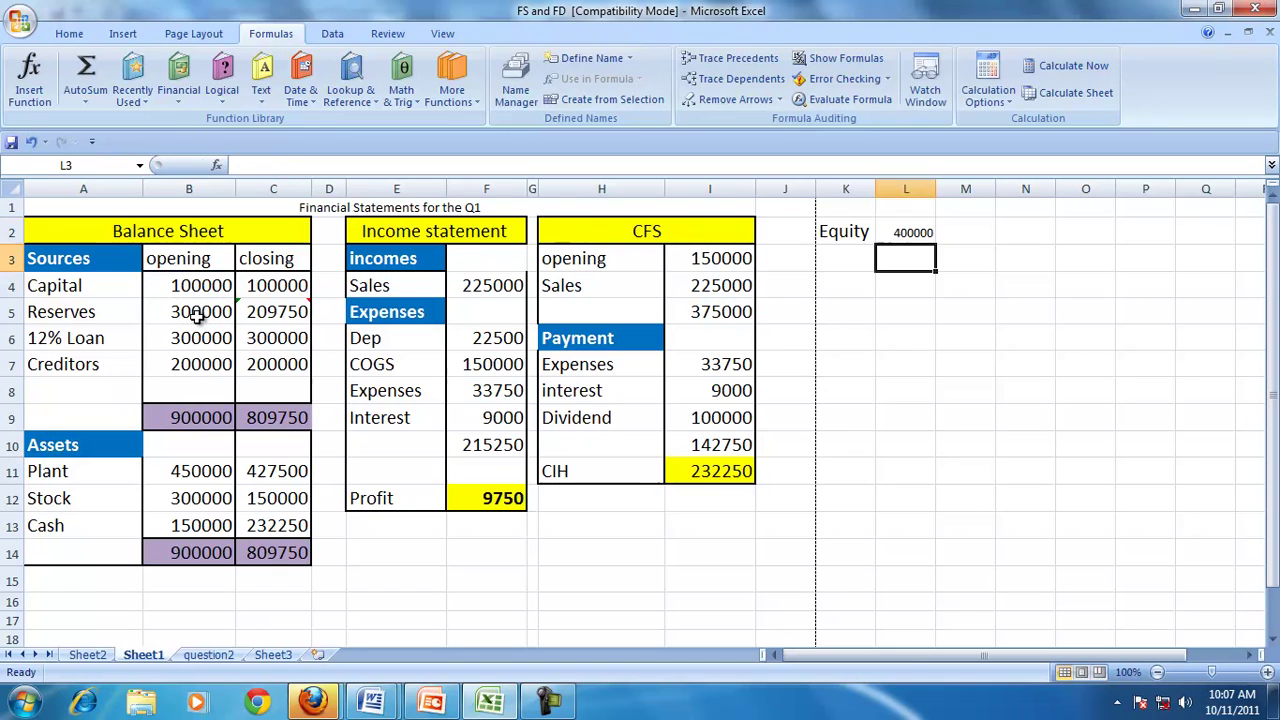
- Enter =C4+C5 in M2 for 309750 closing equity
left_click(963, 229)
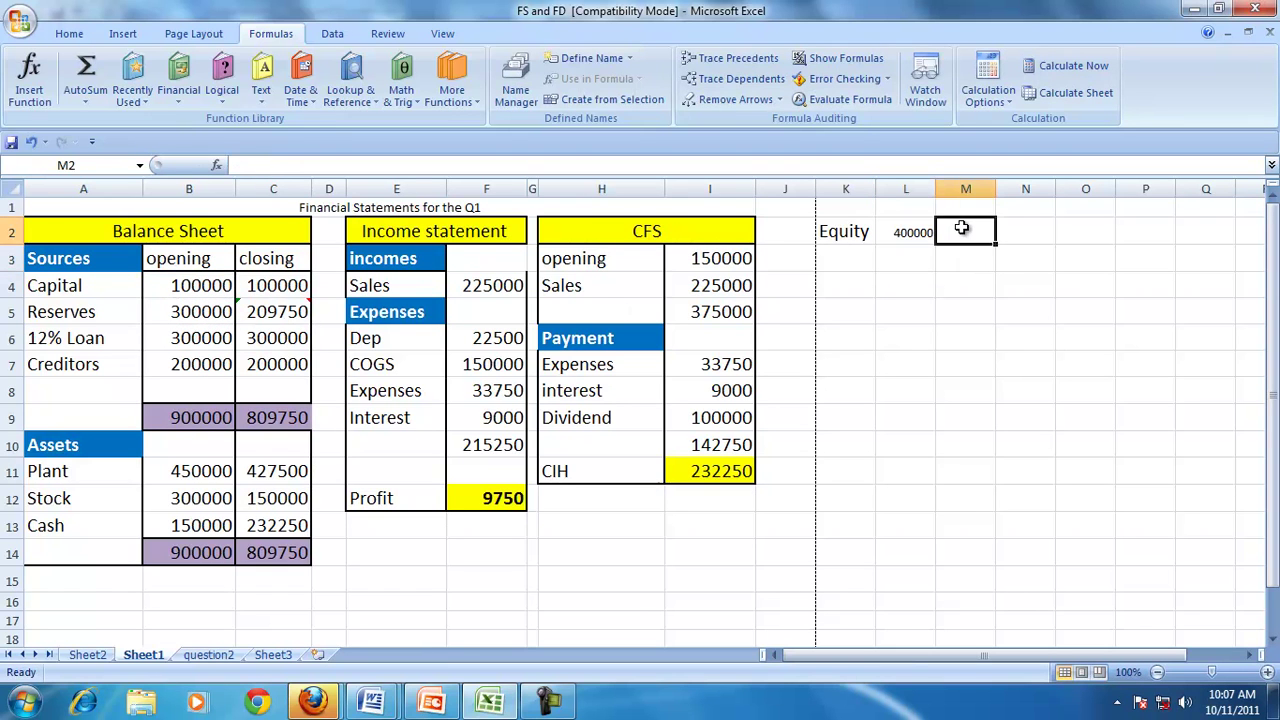
type("=")
left_click(265, 280)
type("+")
left_click(256, 312)
key("Return")
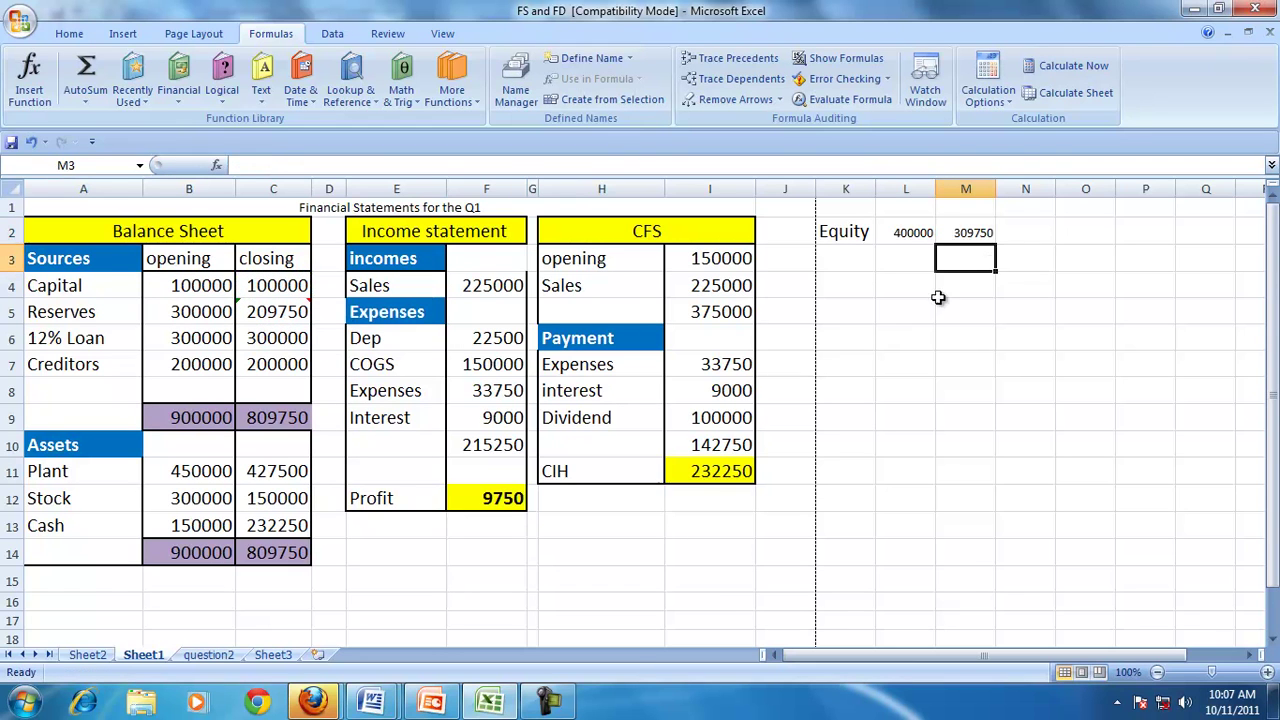
- Move the Equity row down to K3:M3 and type 'Equity = Capital +Reserves' in K2
left_click_drag(834, 231, 954, 246)
key("ctrl+c")
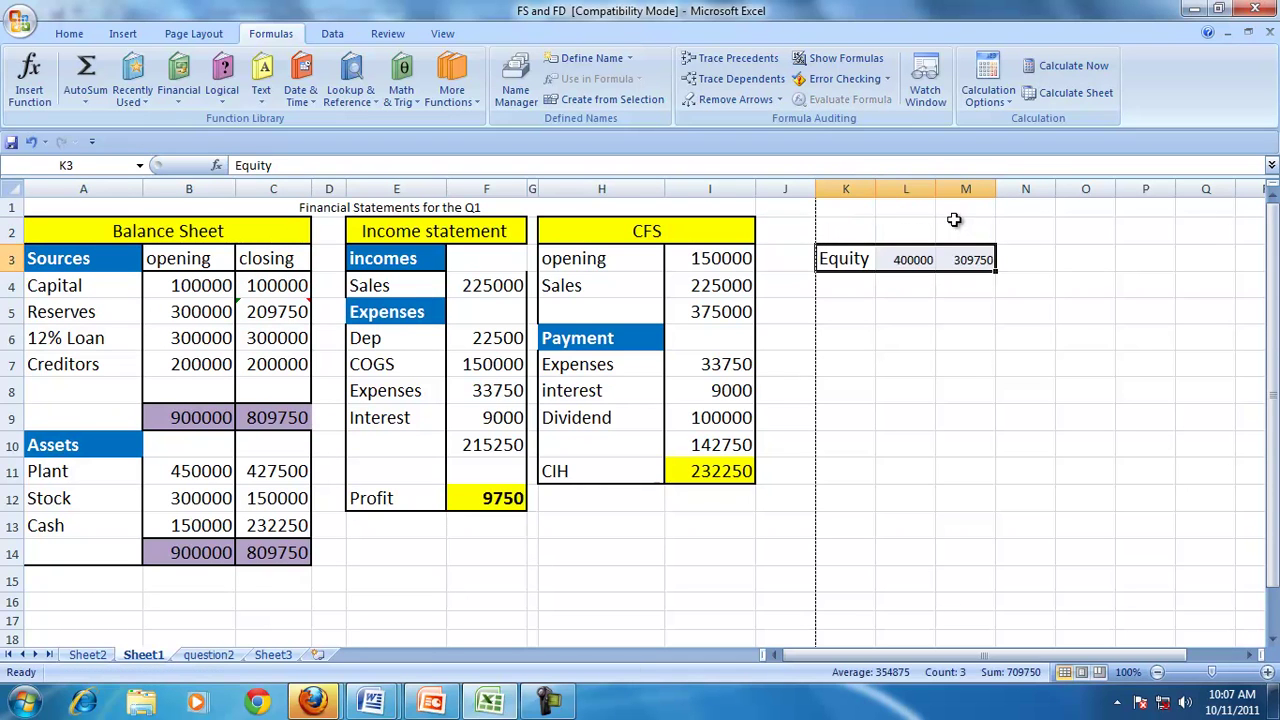
left_click(852, 230)
type("Equity = Capital +Reserves")
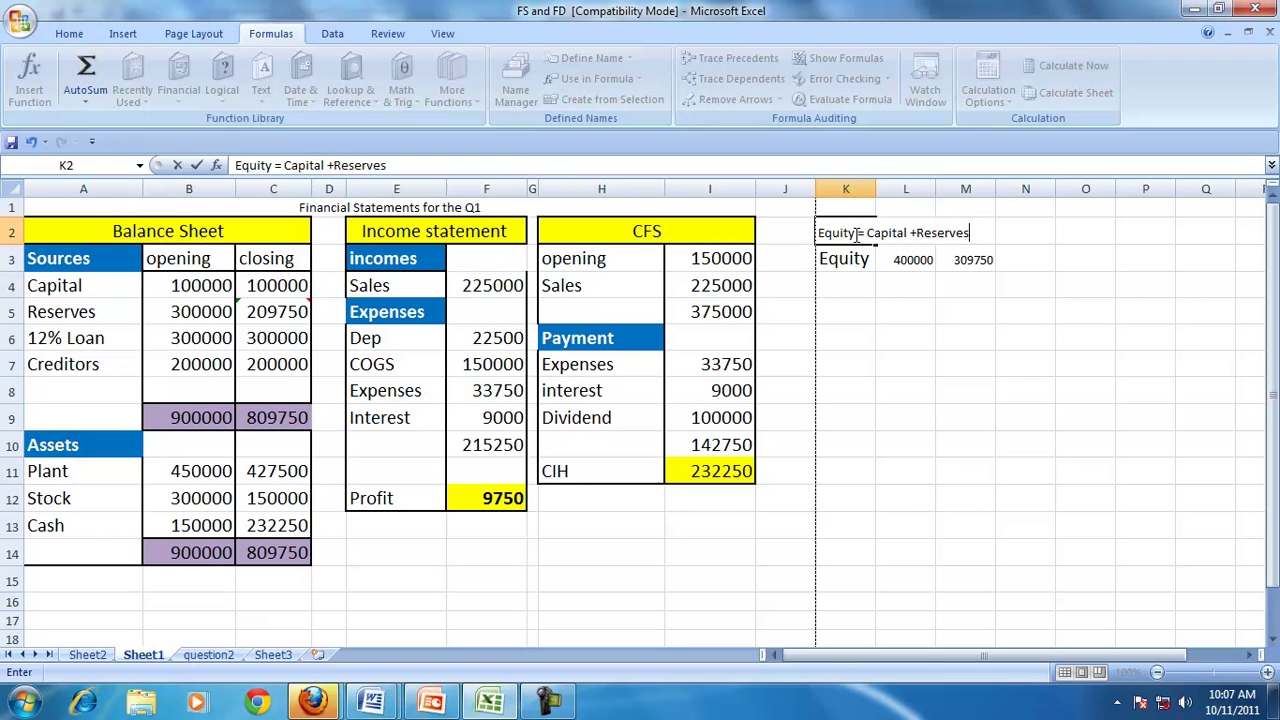
key("Return")
- Type the heading 'Equiyt = Assets - Liabilities' in K5
left_click(845, 308)
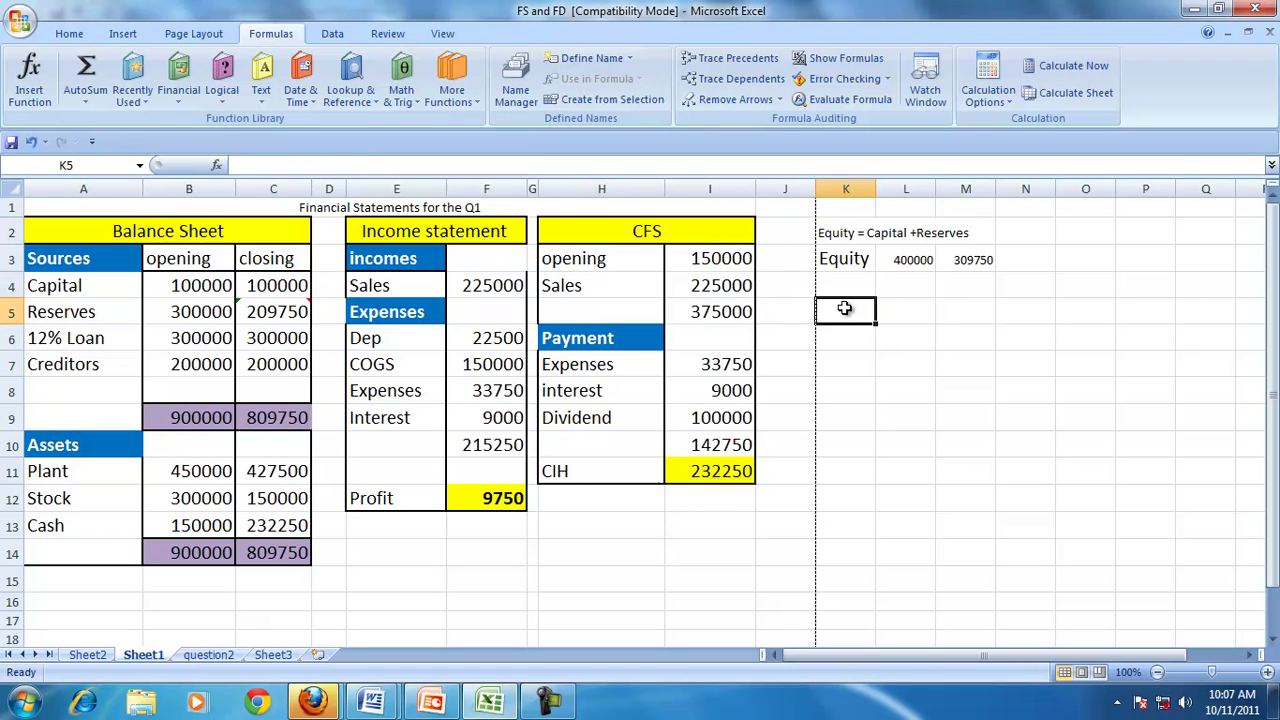
type("Equiyt = Assets - L")
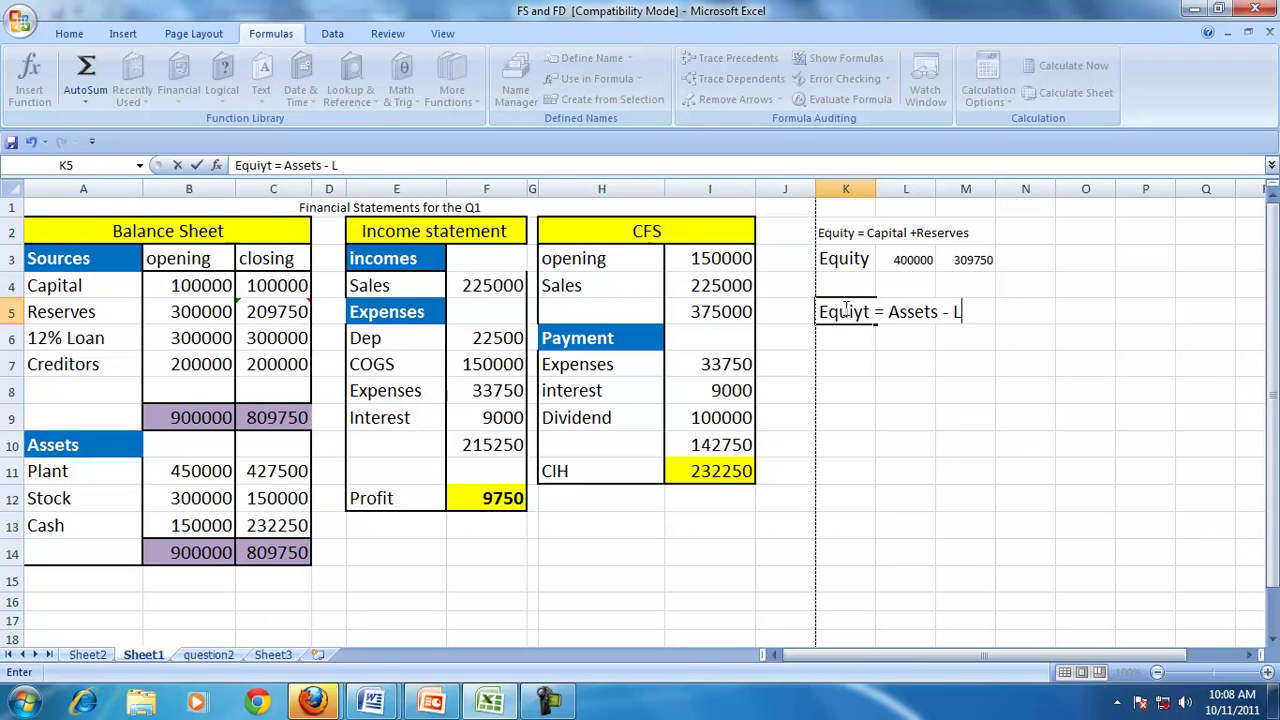
type("iabilities")
key("Return")
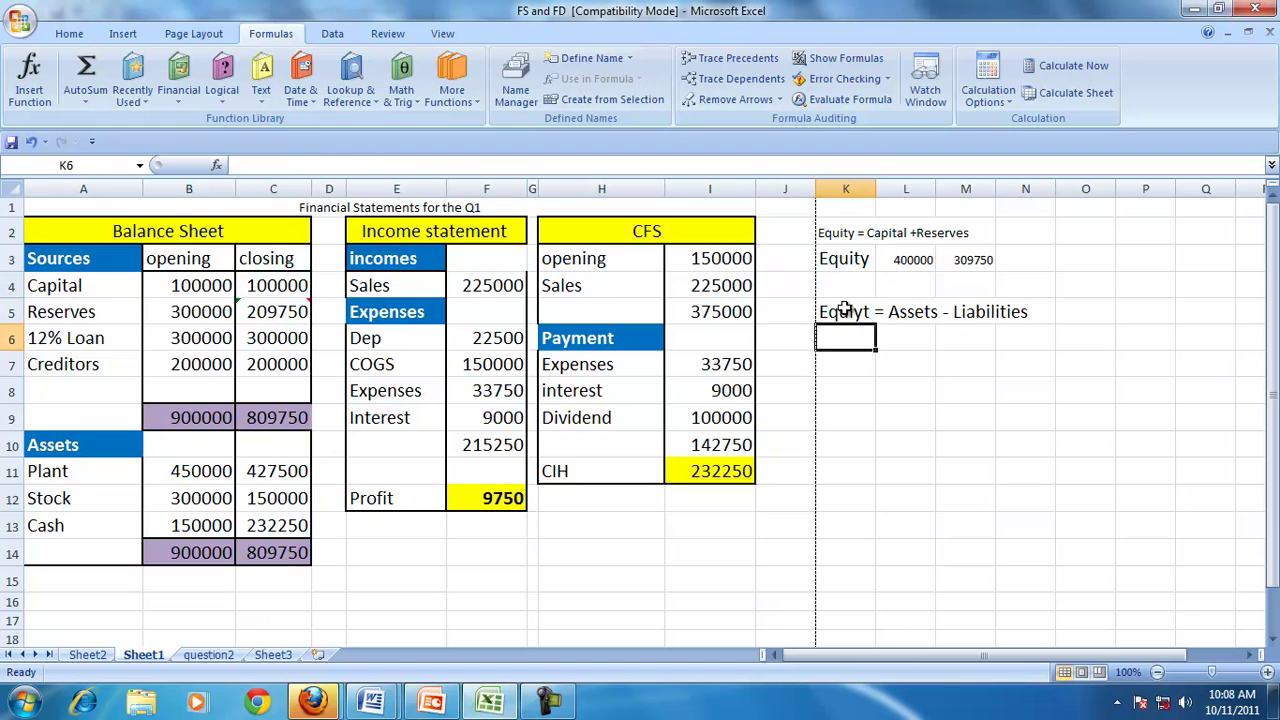
- Enter =B9-B6-B7 in L6 for 400000 and copy it to M6 for 309750
key("Right")
type("=")
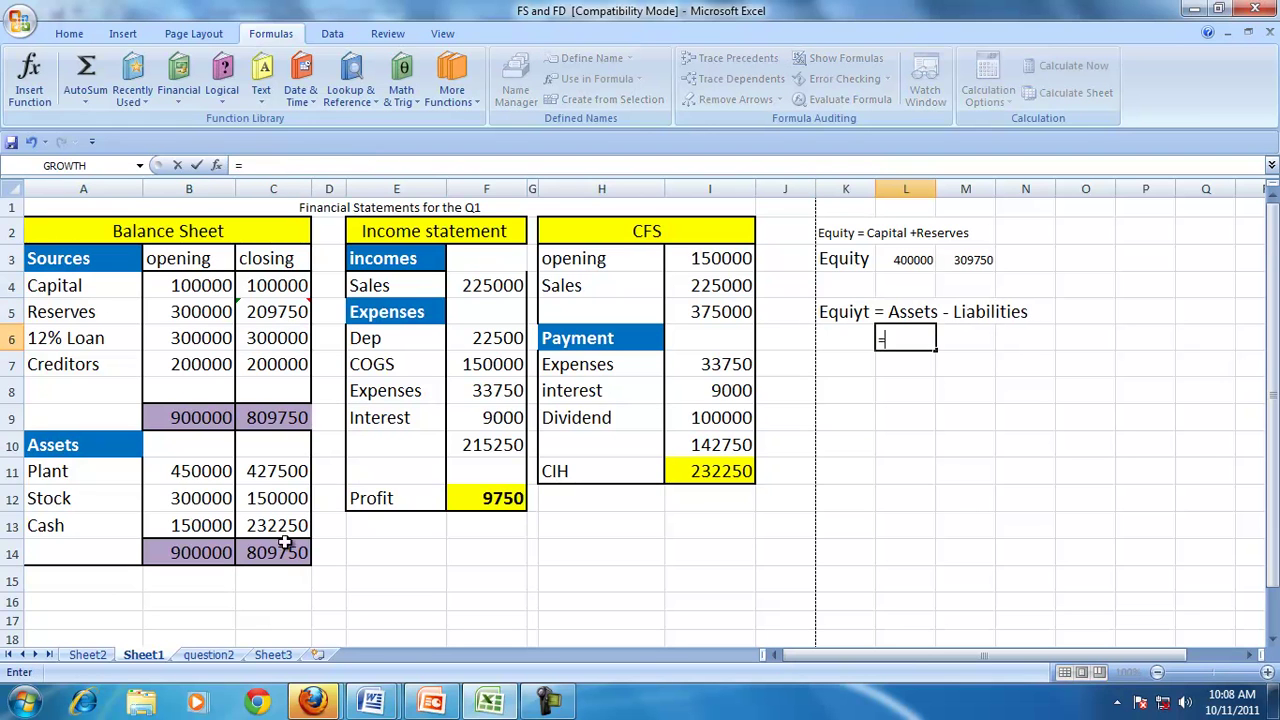
left_click(204, 418)
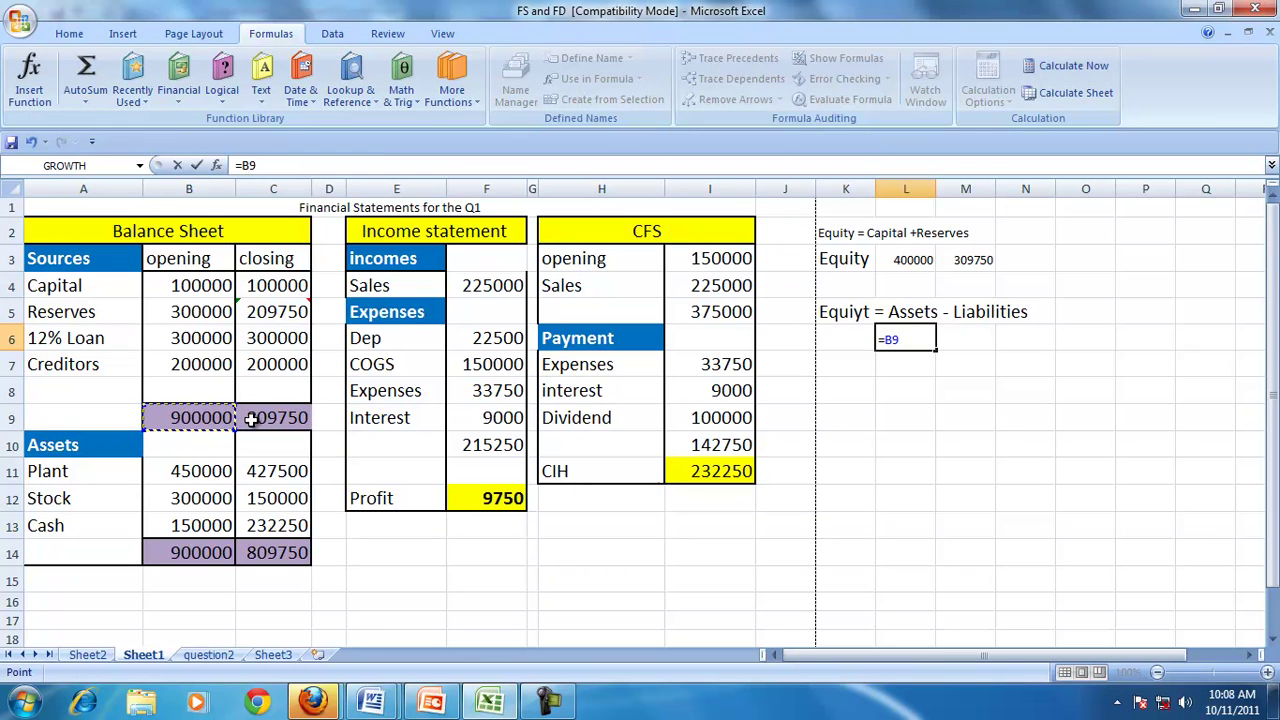
type("-")
left_click(186, 335)
type("-")
left_click(186, 366)
key("Return")
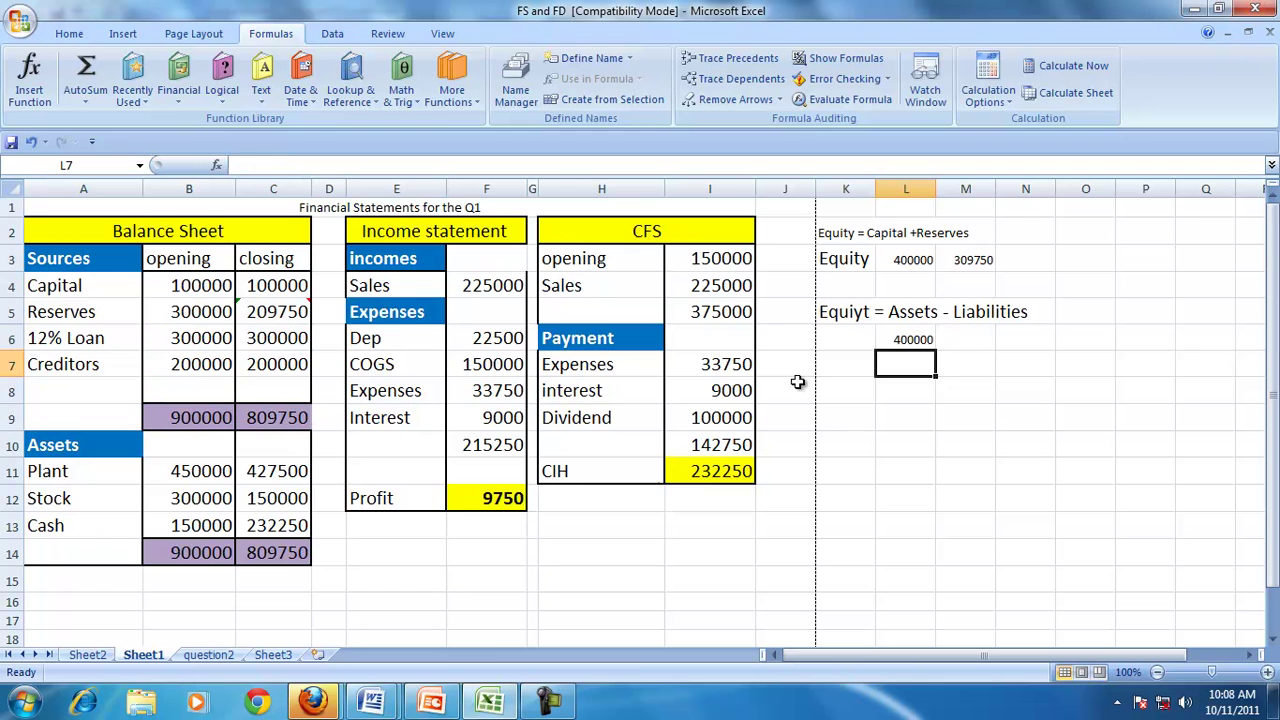
left_click(905, 335)
key("ctrl+c")
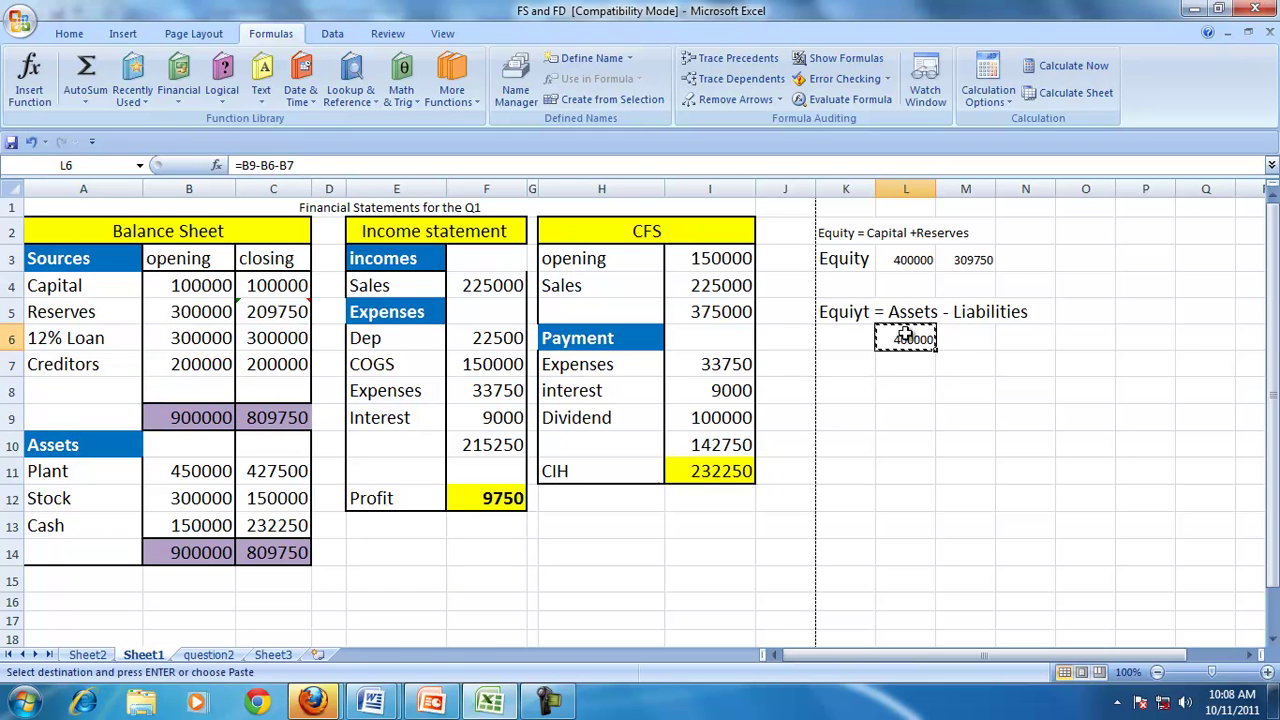
key("Right")
key("ctrl+v")
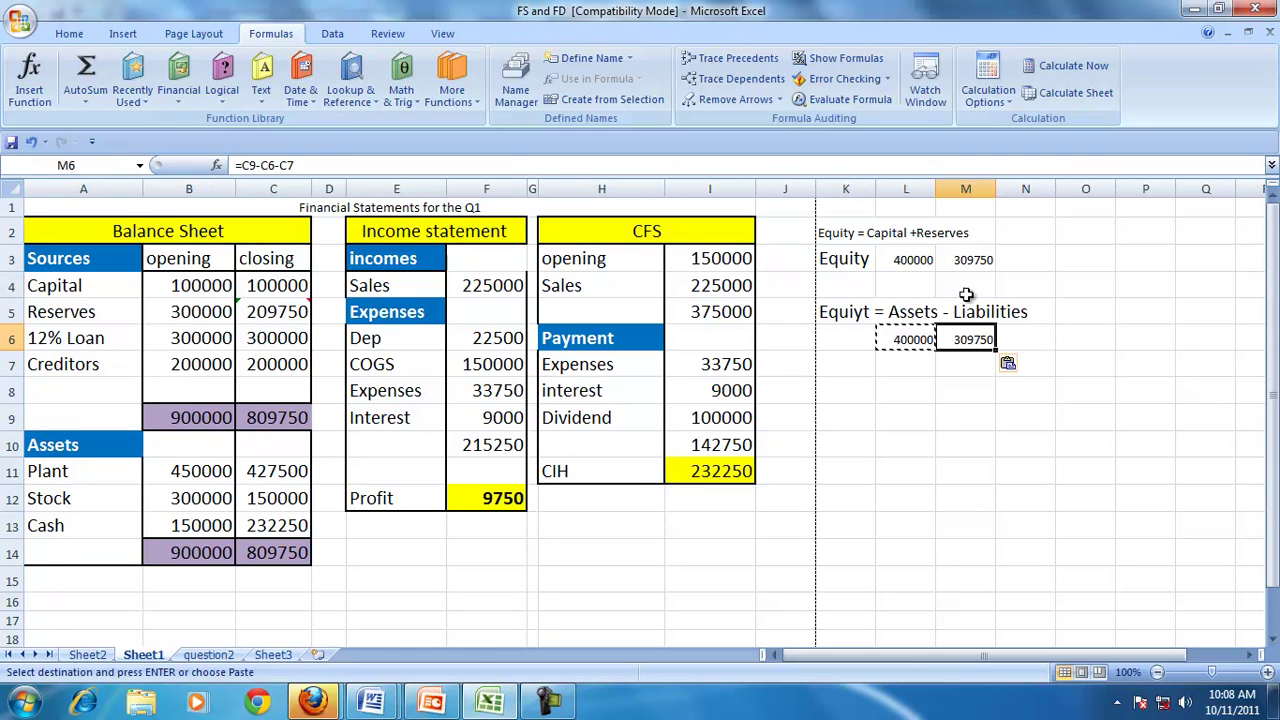
- Format Paint K5's larger font onto the 'Equity = Capital +Reserves' heading in K2
left_click(851, 312)
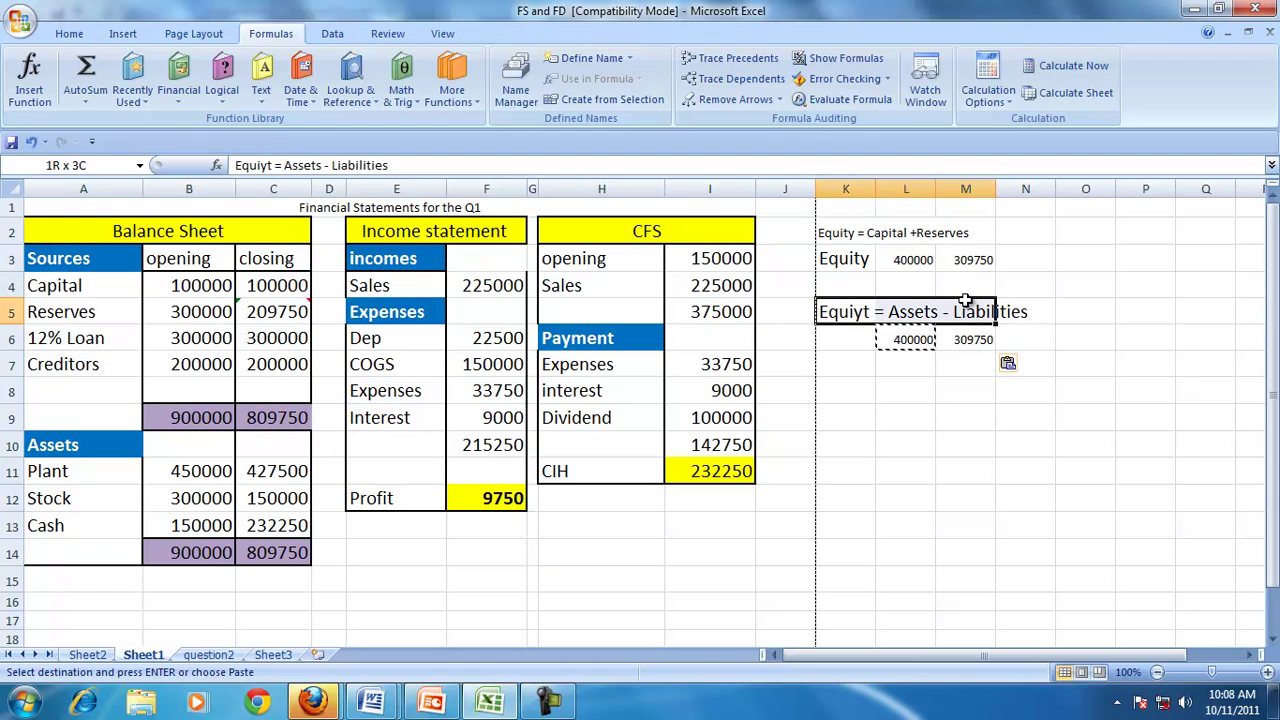
left_click(70, 34)
left_click(95, 99)
left_click(835, 230)
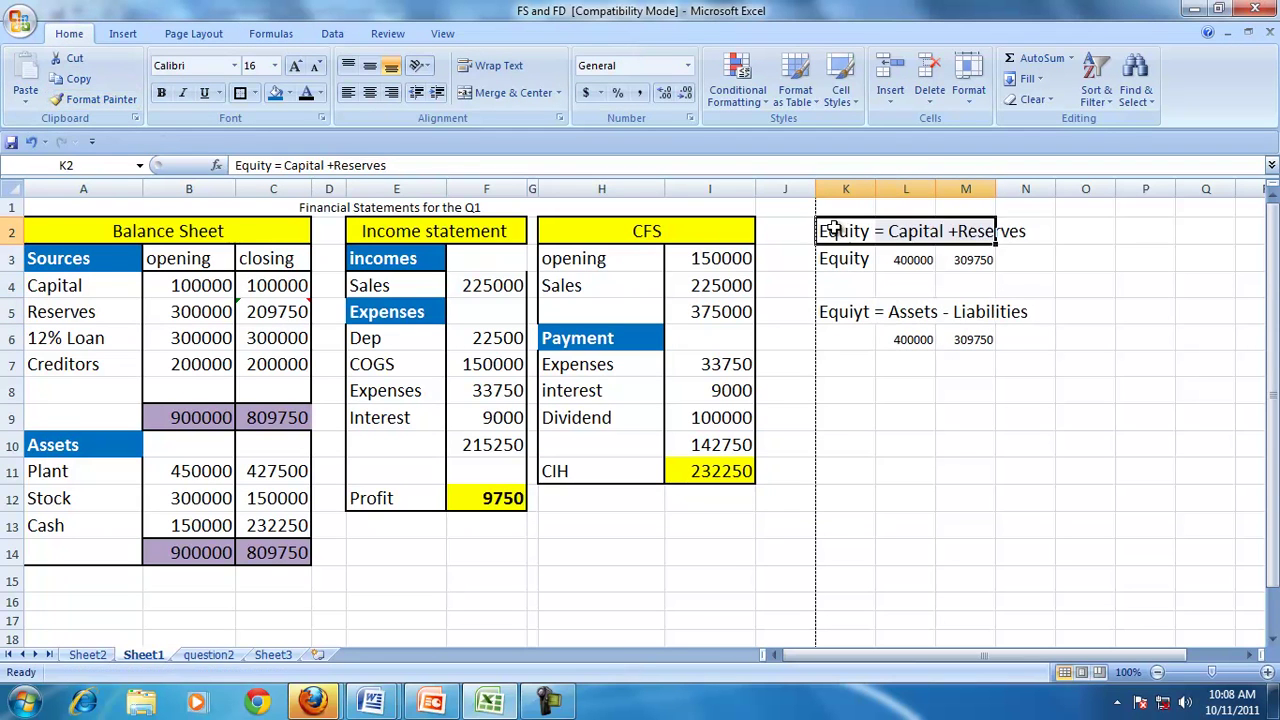
left_click(1145, 386)
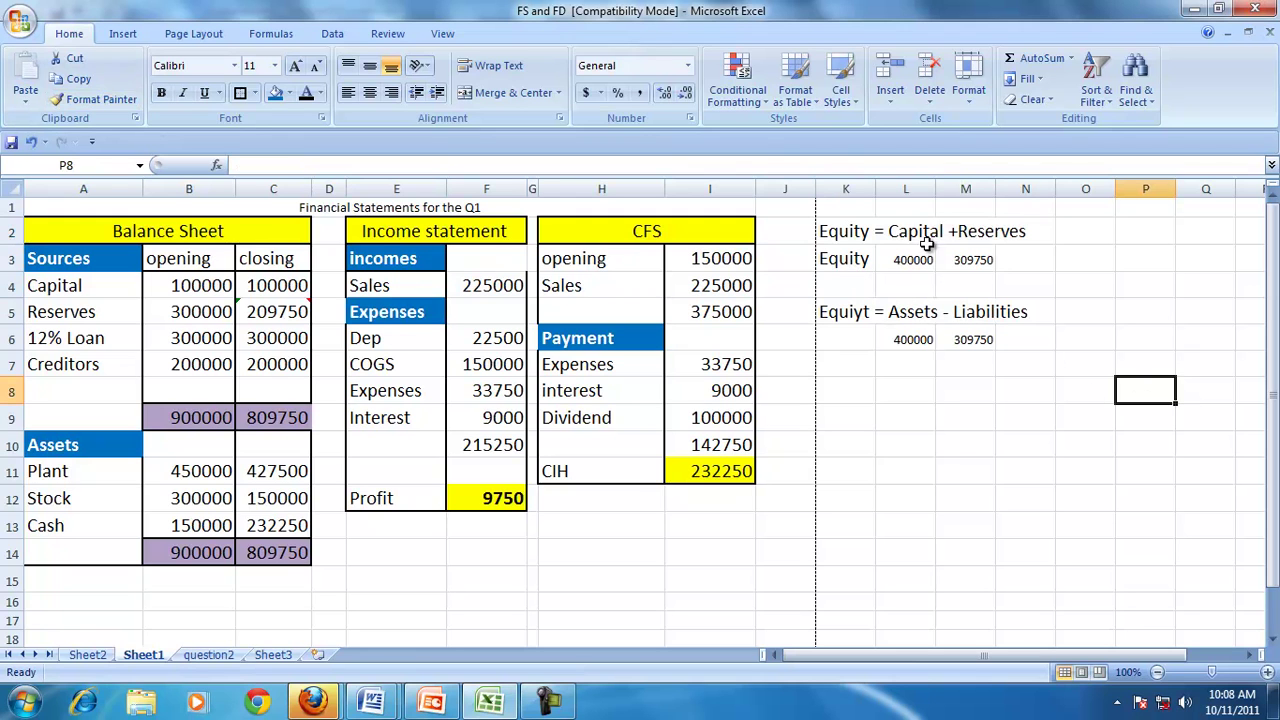
- Add the 'Capital Employed' heading in K8 and the 'Equity + LTD' label in L9
left_click(847, 389)
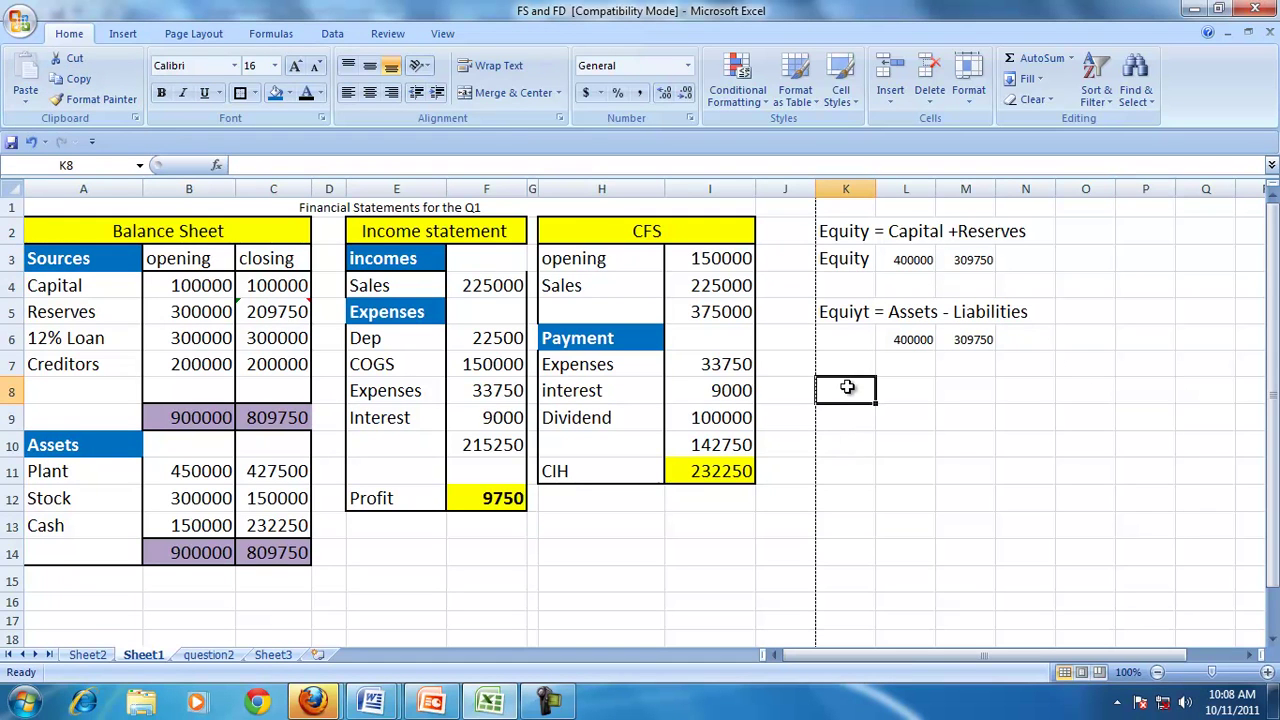
type("Capital Employed")
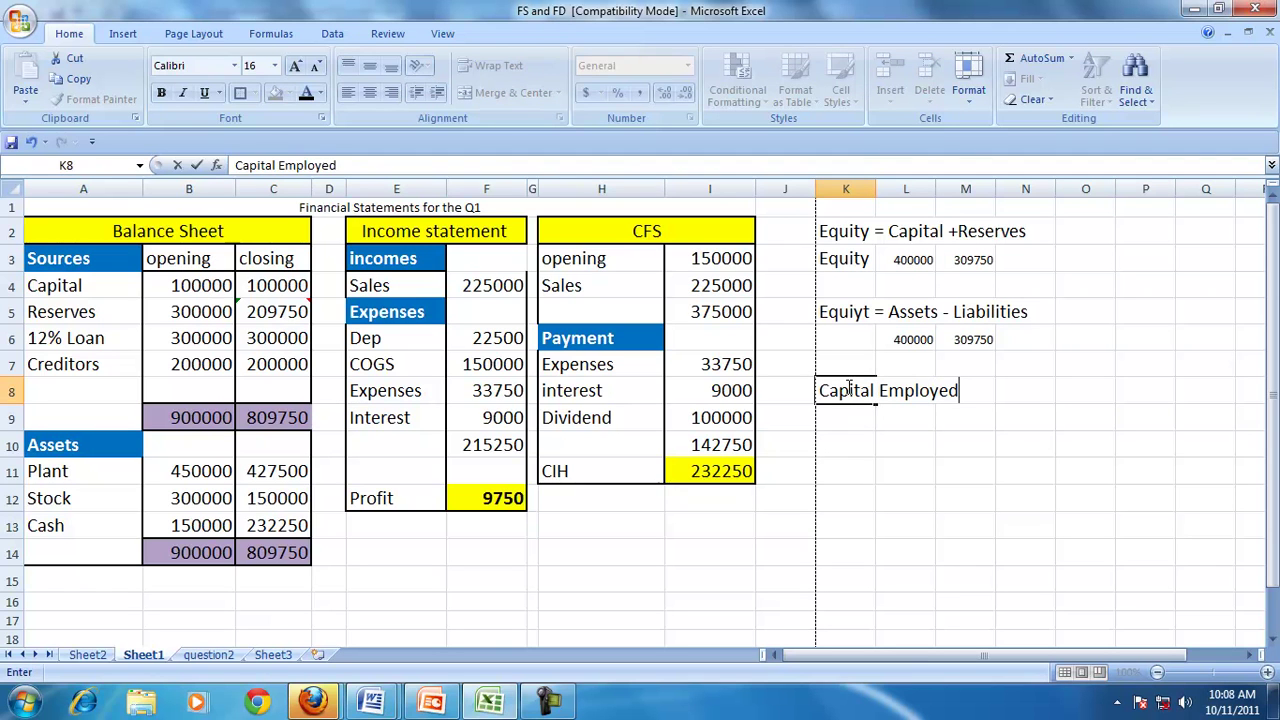
key("Return")
key("Right")
type("E")
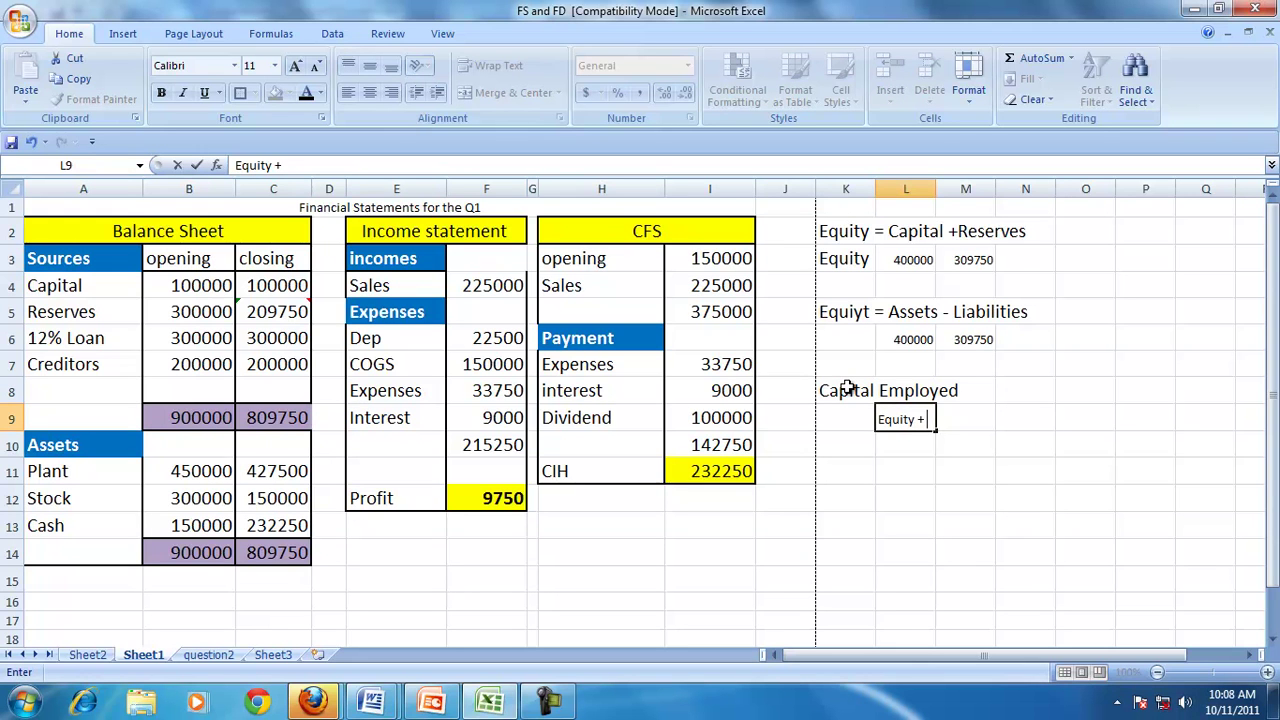
type("quity + LTD")
key("Return")
- Enter =B4+B5+B6 in L10 for 700000 and copy it to M10 for 609750
type("=")
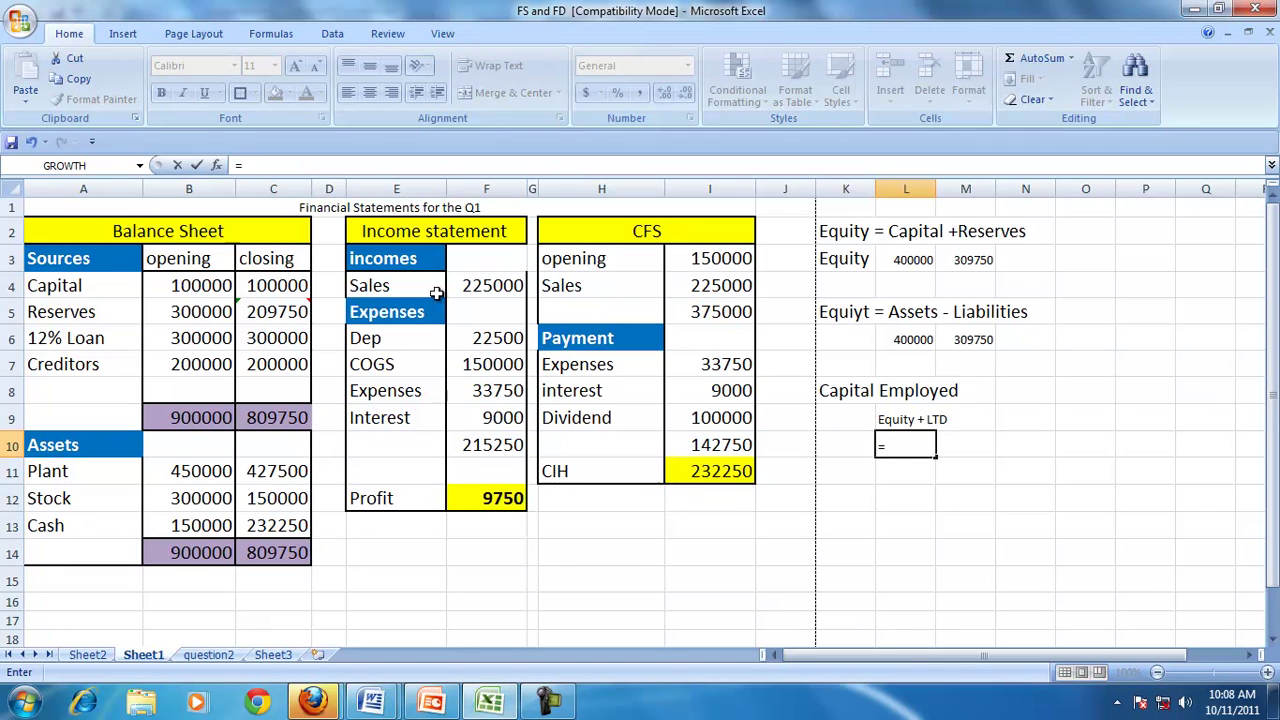
left_click(213, 289)
type("+")
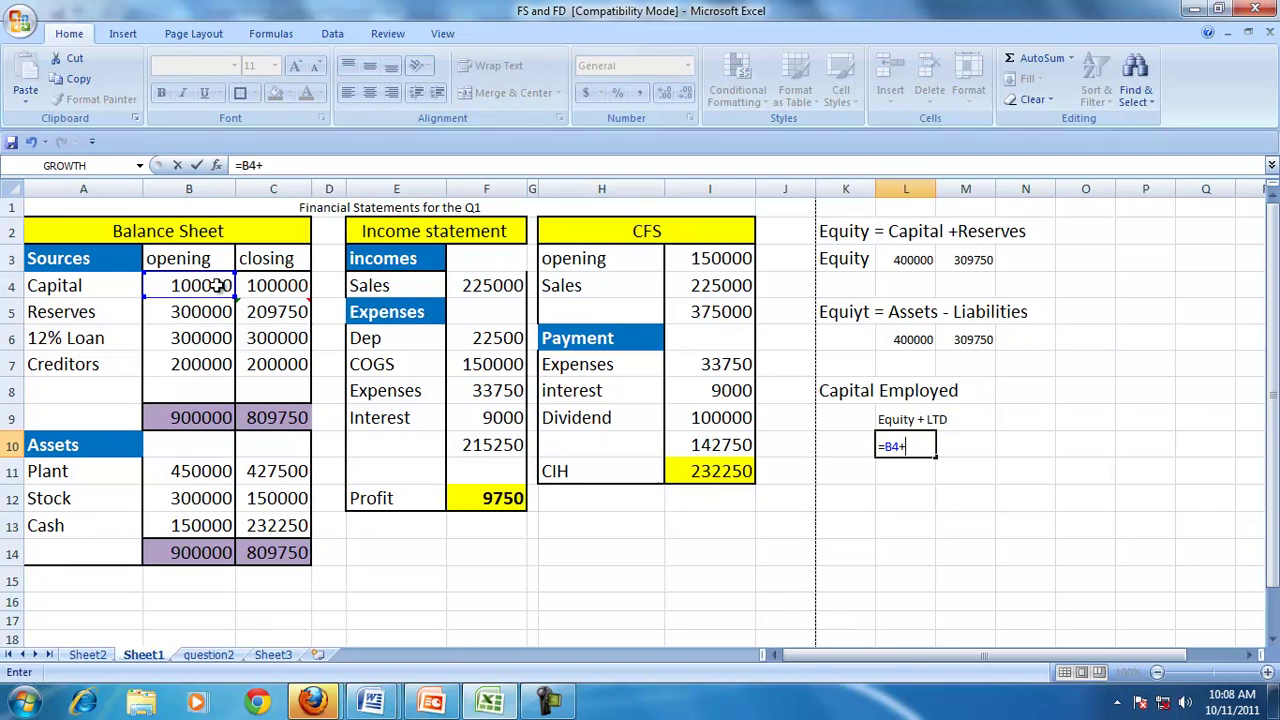
left_click(213, 312)
type("+")
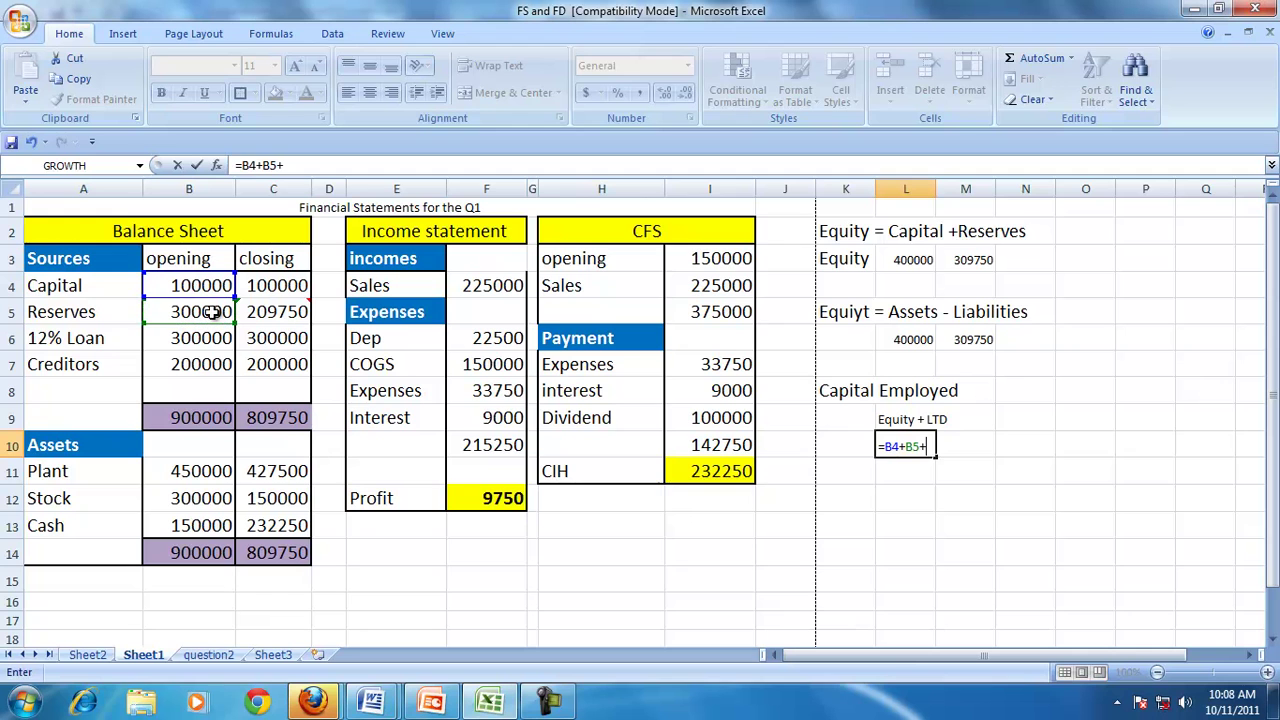
left_click(197, 338)
key("Return")
key("Up")
key("ctrl+c")
key("Right")
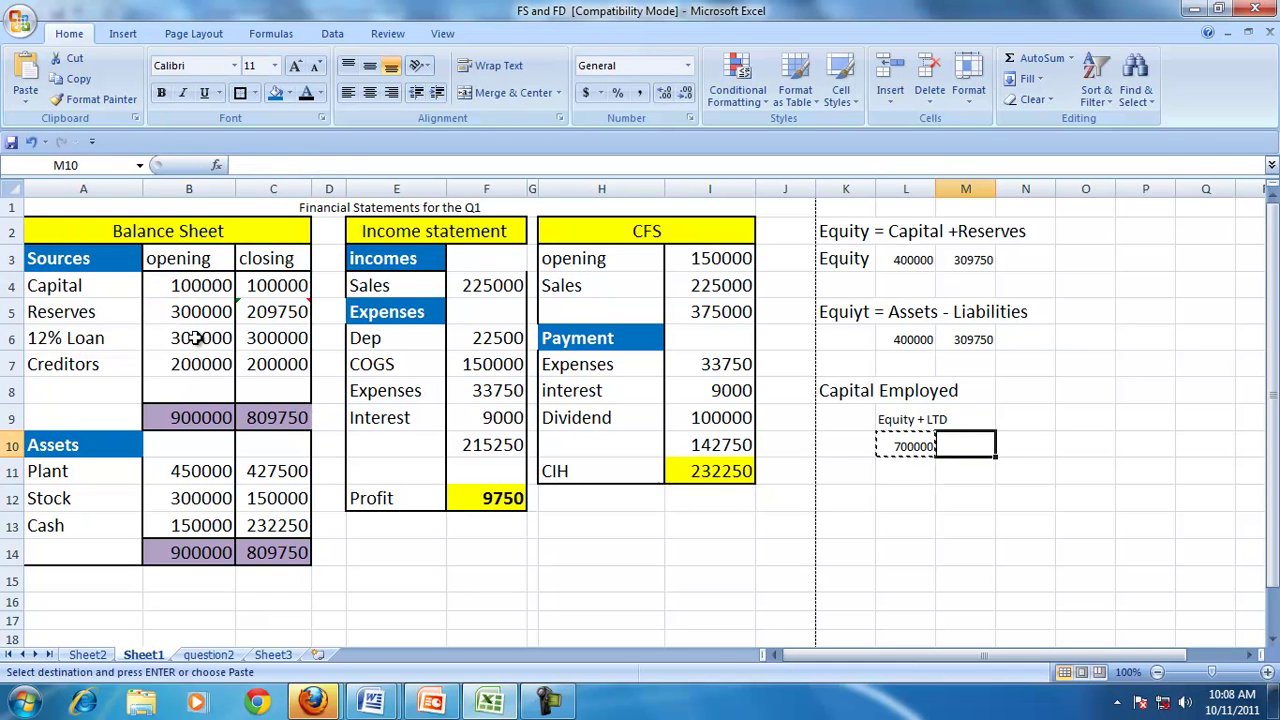
key("ctrl+v")
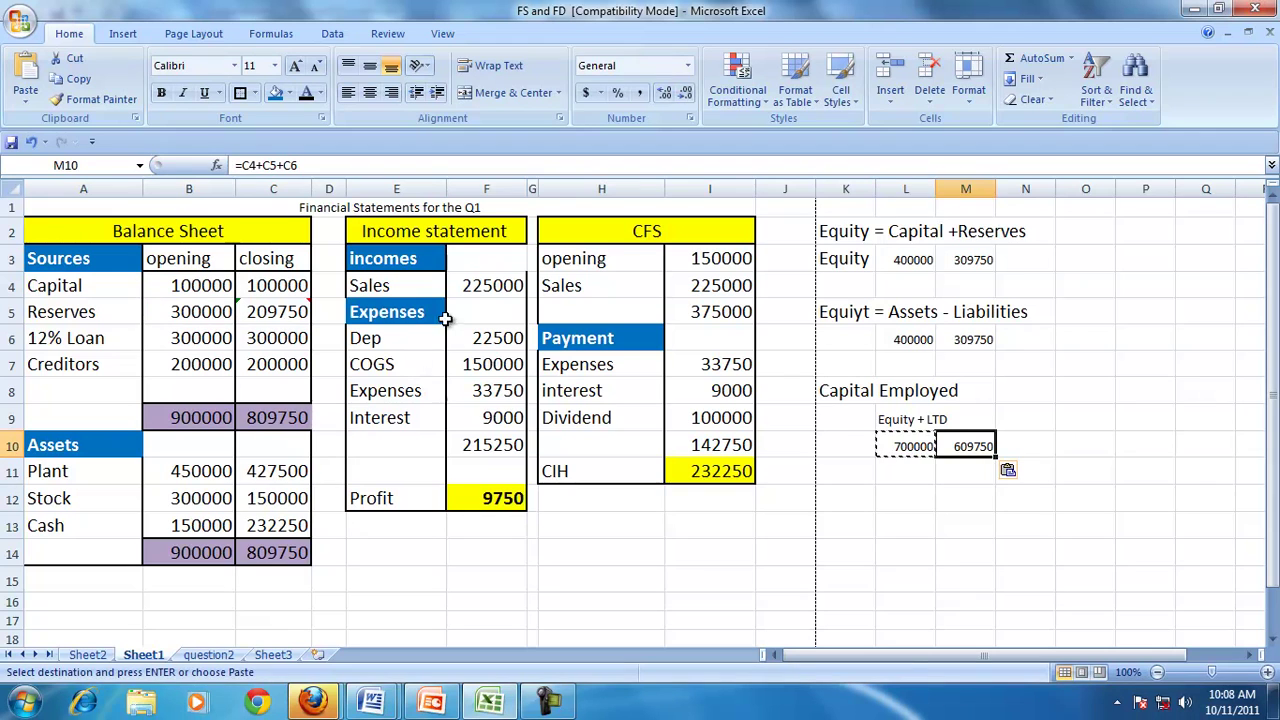
- Label L11 'TA - Cl', enter =B9-B7 in L12 for 700000, and copy it to M12
left_click(885, 475)
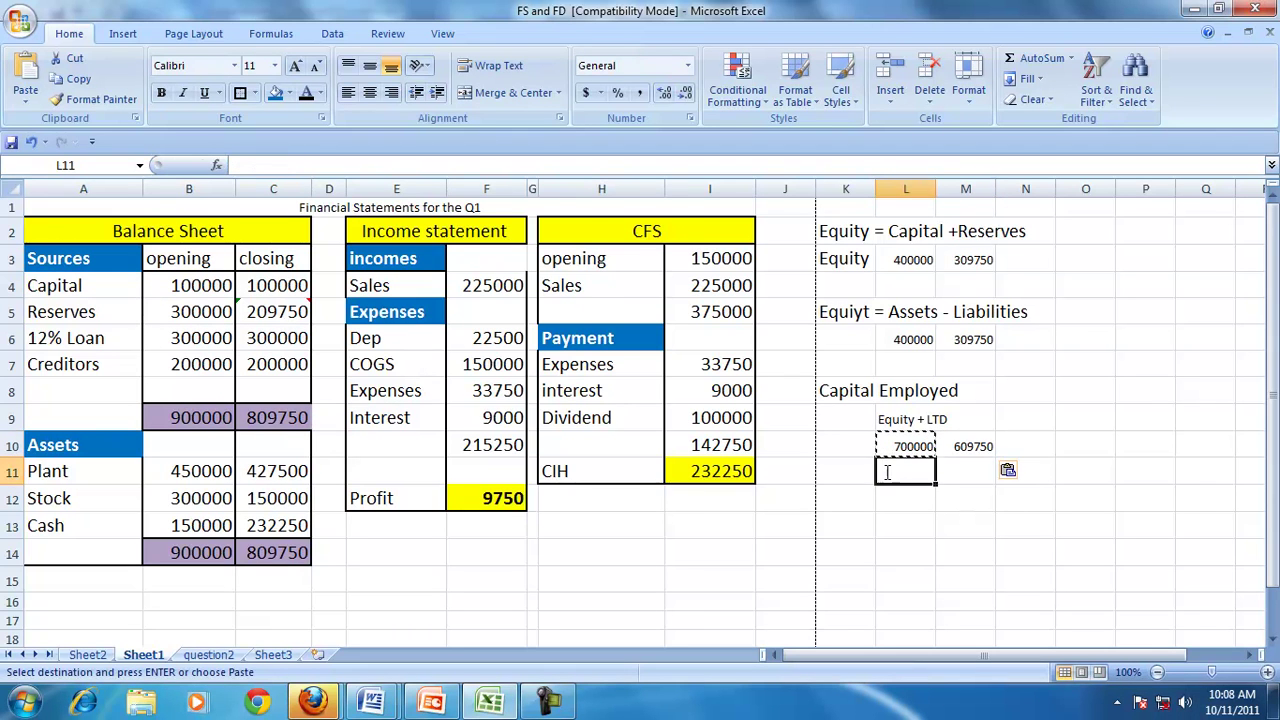
type("TA - Cl")
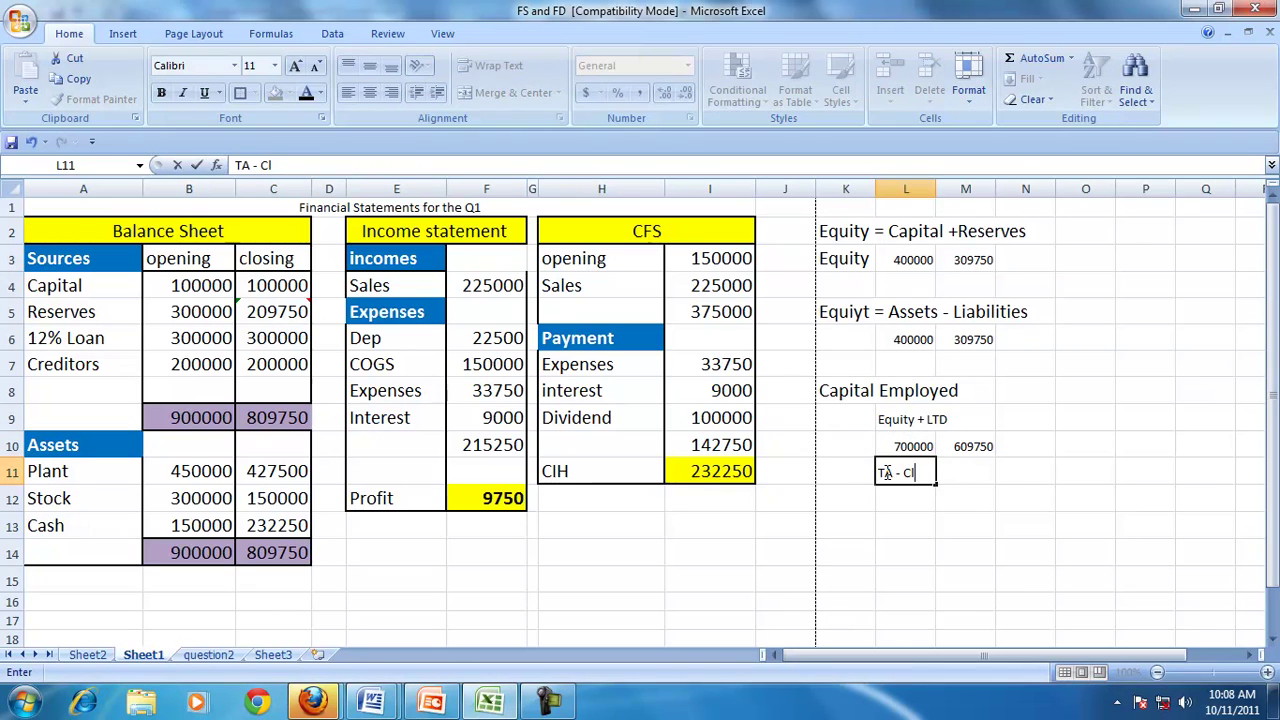
key("Return")
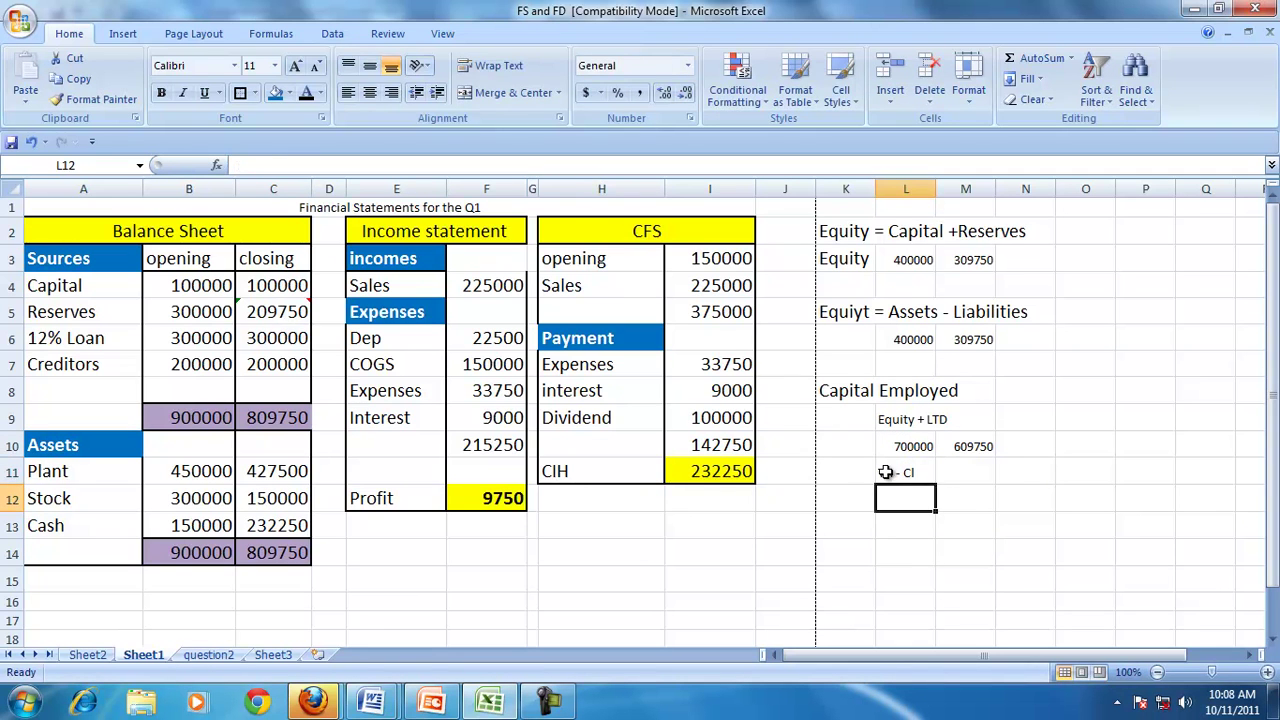
type("=")
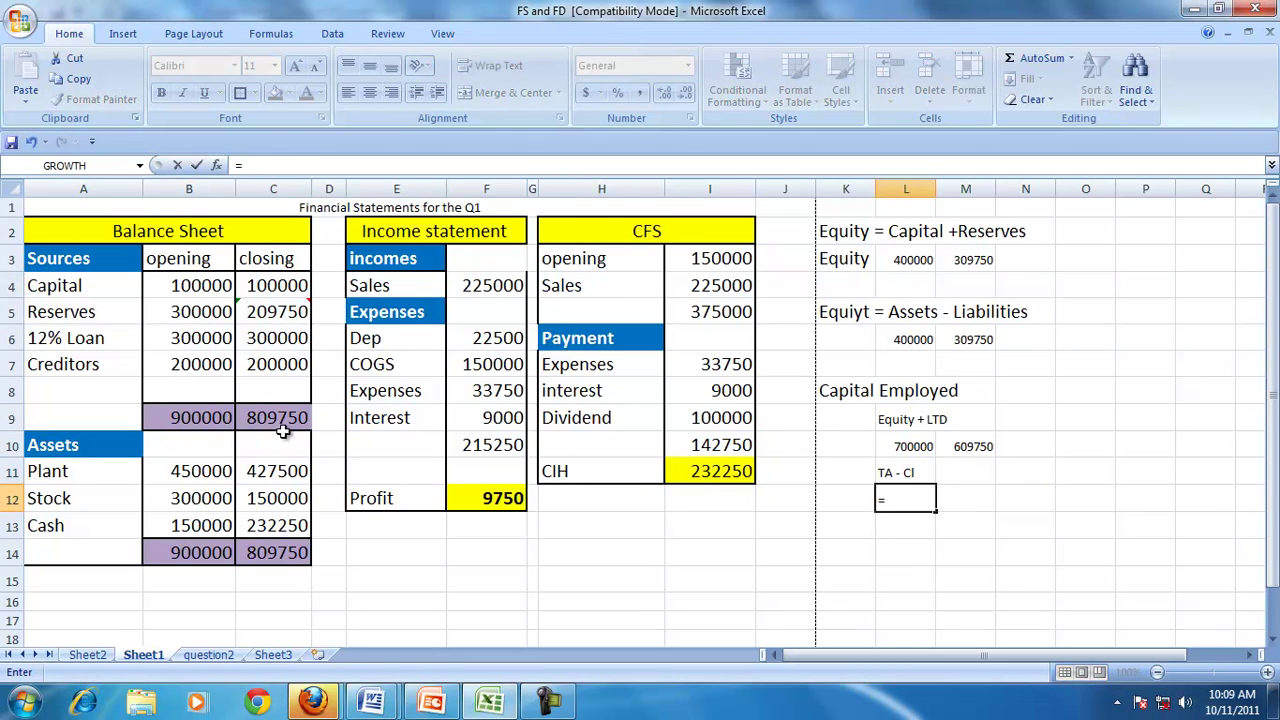
left_click(205, 417)
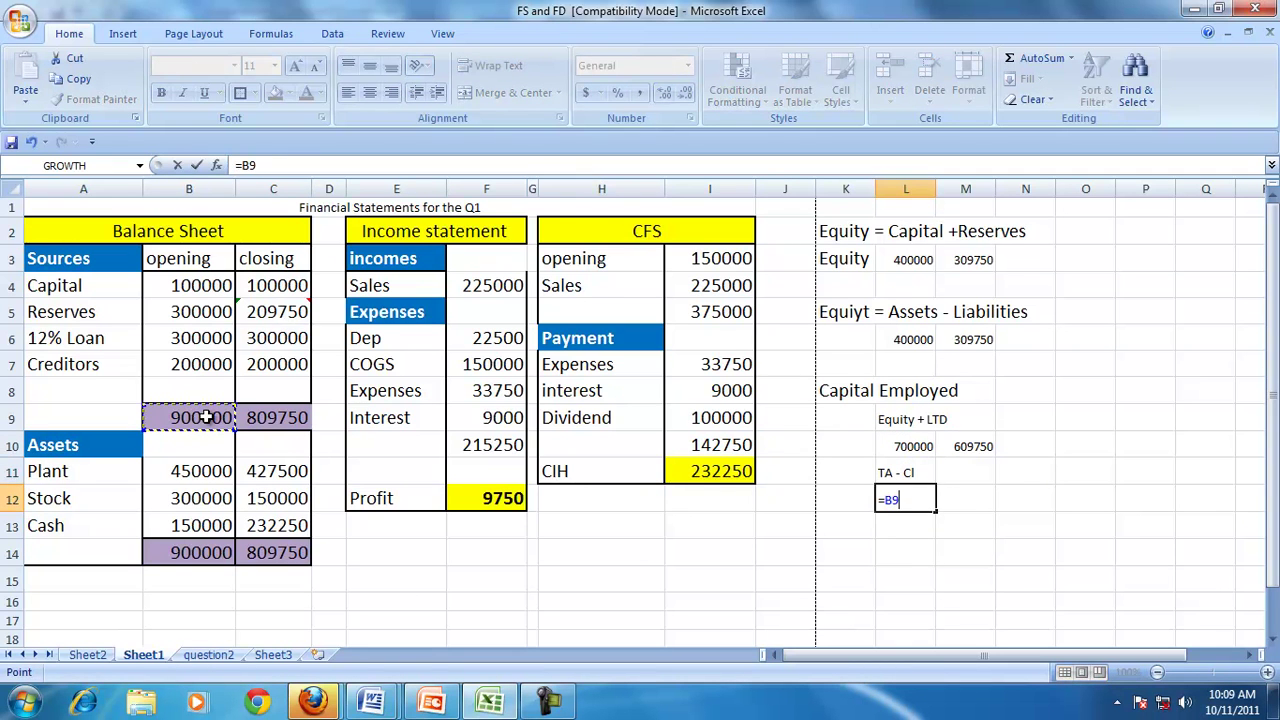
left_click(205, 364)
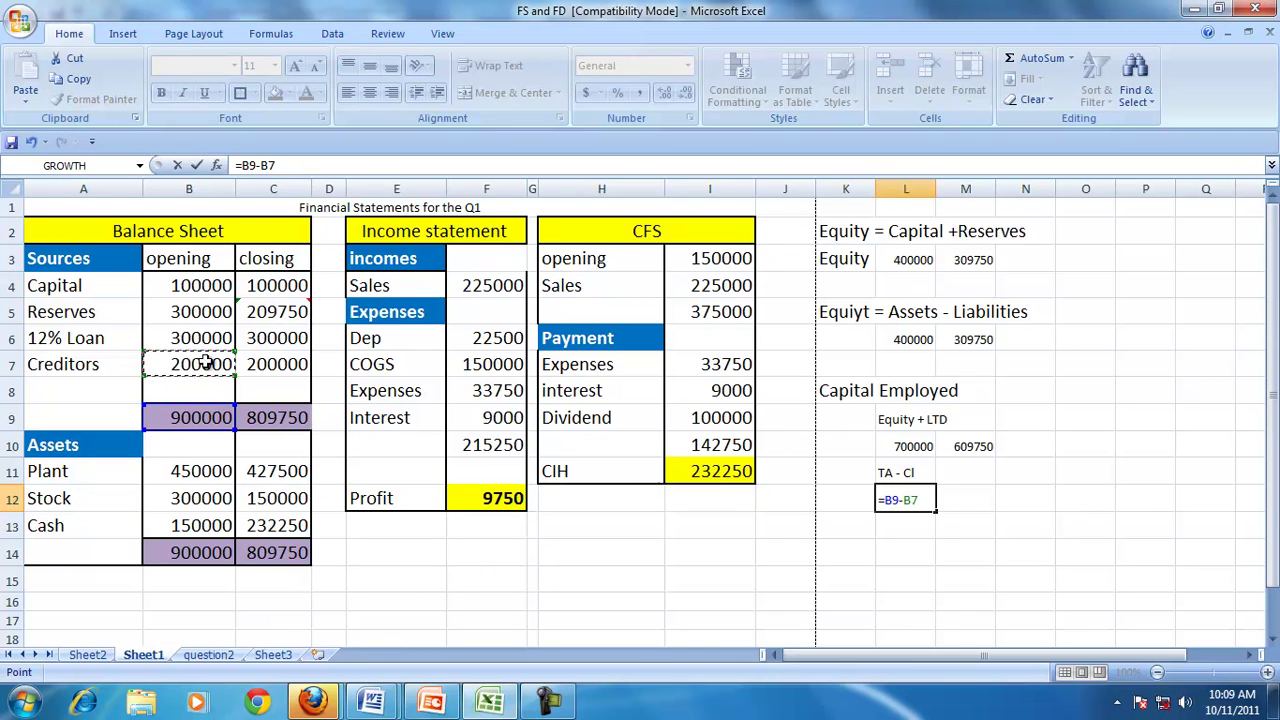
key("Return")
key("Up")
key("ctrl+c")
key("Right")
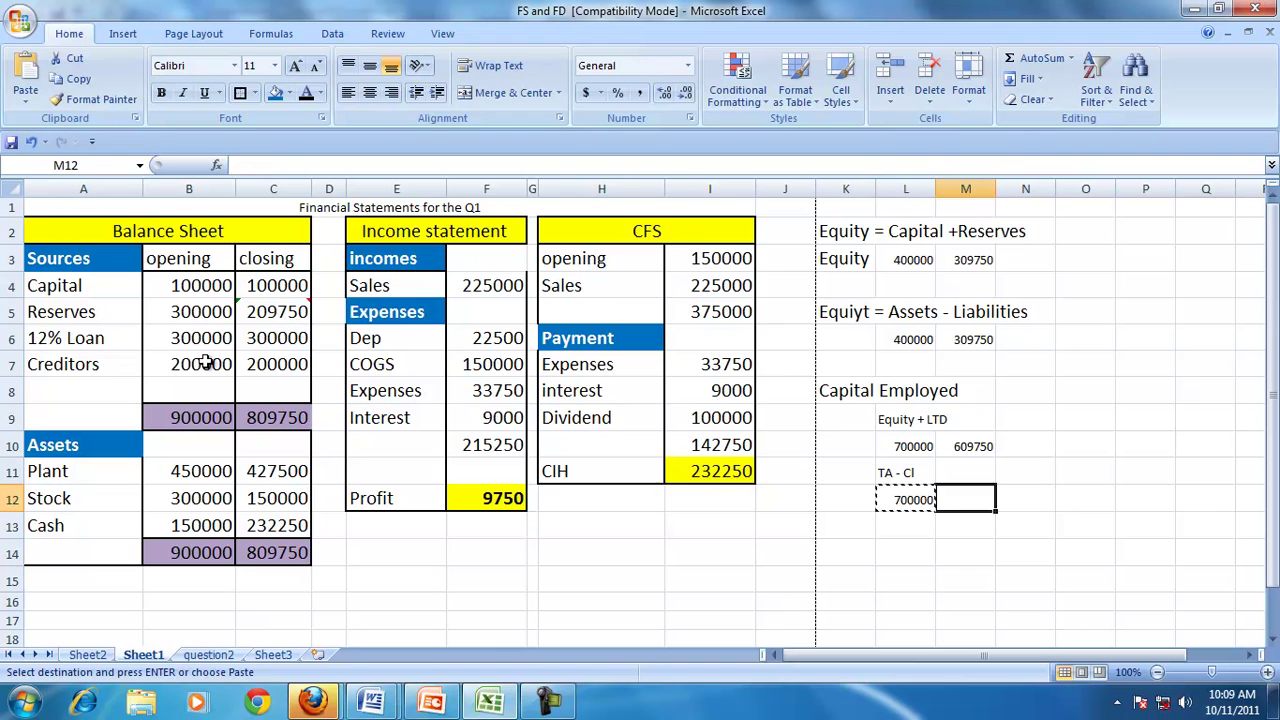
key("ctrl+v")
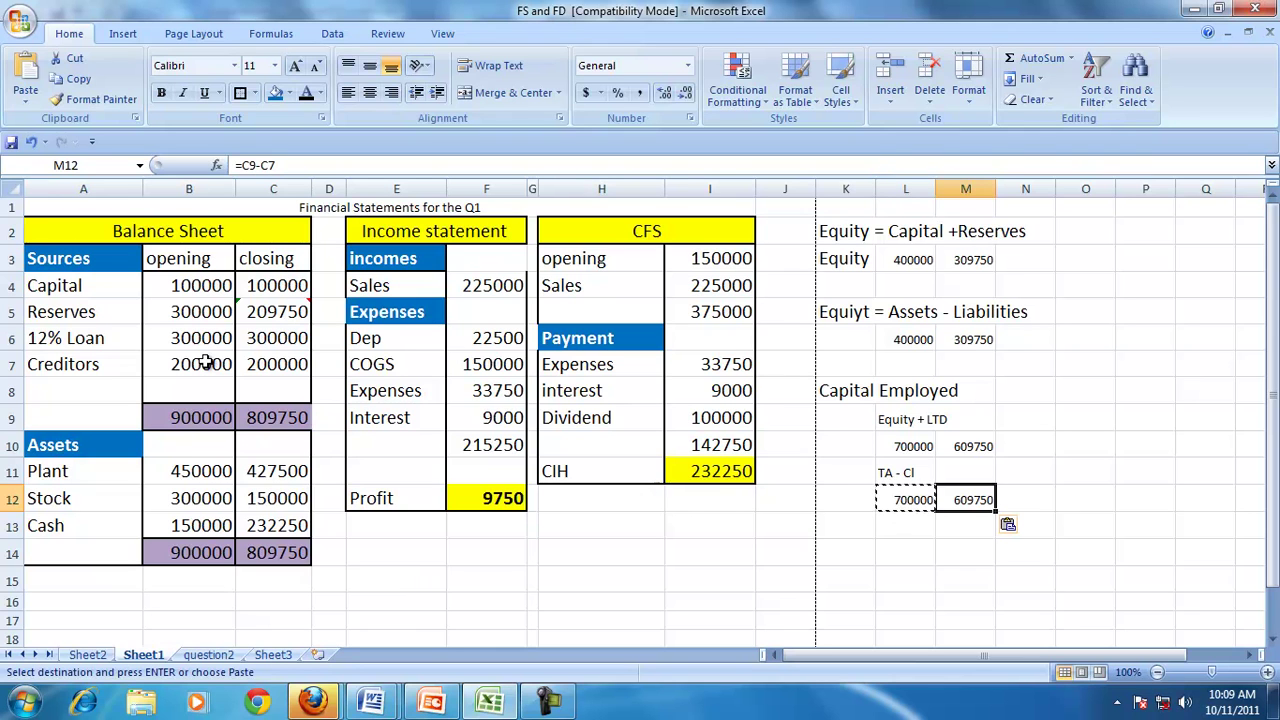
left_click(862, 392)
- Paint K8's larger font onto K9:N12 and widen columns L and M to show 609750
left_click(95, 99)
mouse_move(875, 418)
left_mouse_down()
mouse_move(1000, 443)
mouse_move(1000, 514)
left_mouse_up()
left_click_drag(936, 190, 1066, 207)
left_click(1109, 400)
- Fill the Capital Employed heading K8 and the first equity heading K2:L2 blue
left_click(846, 391)
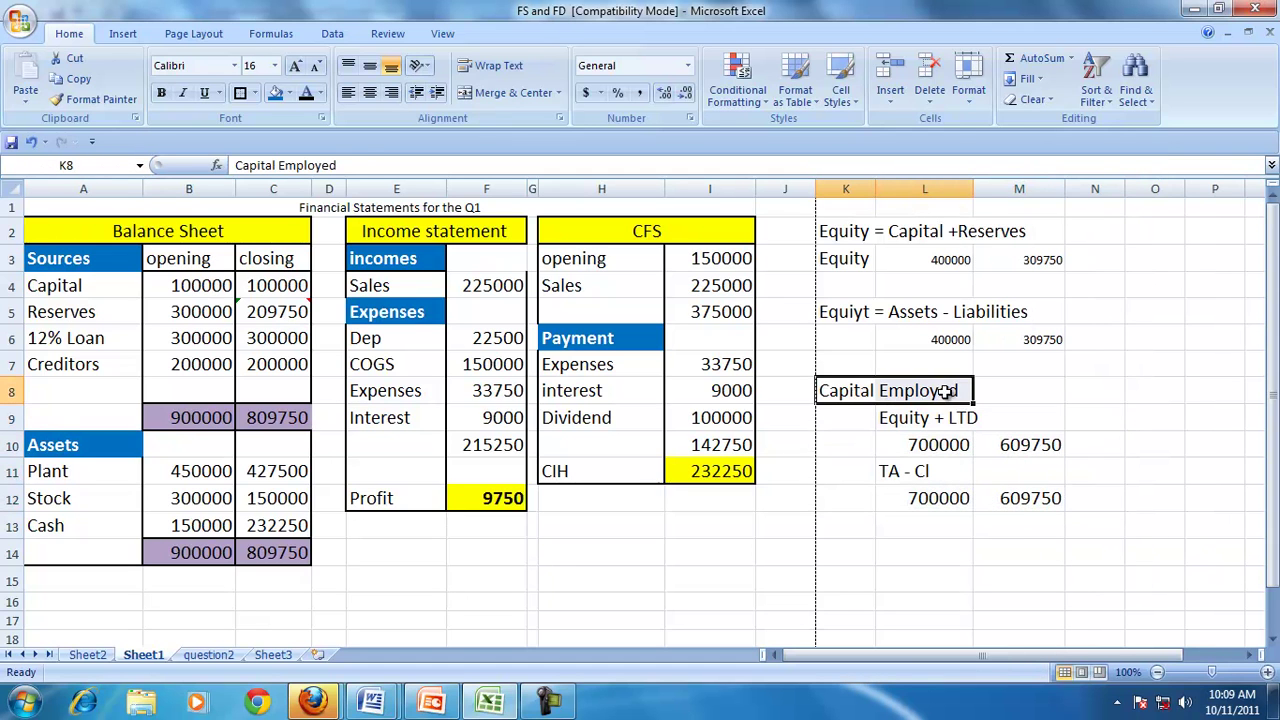
left_click(275, 92)
left_click_drag(828, 231, 982, 231)
left_click(275, 92)
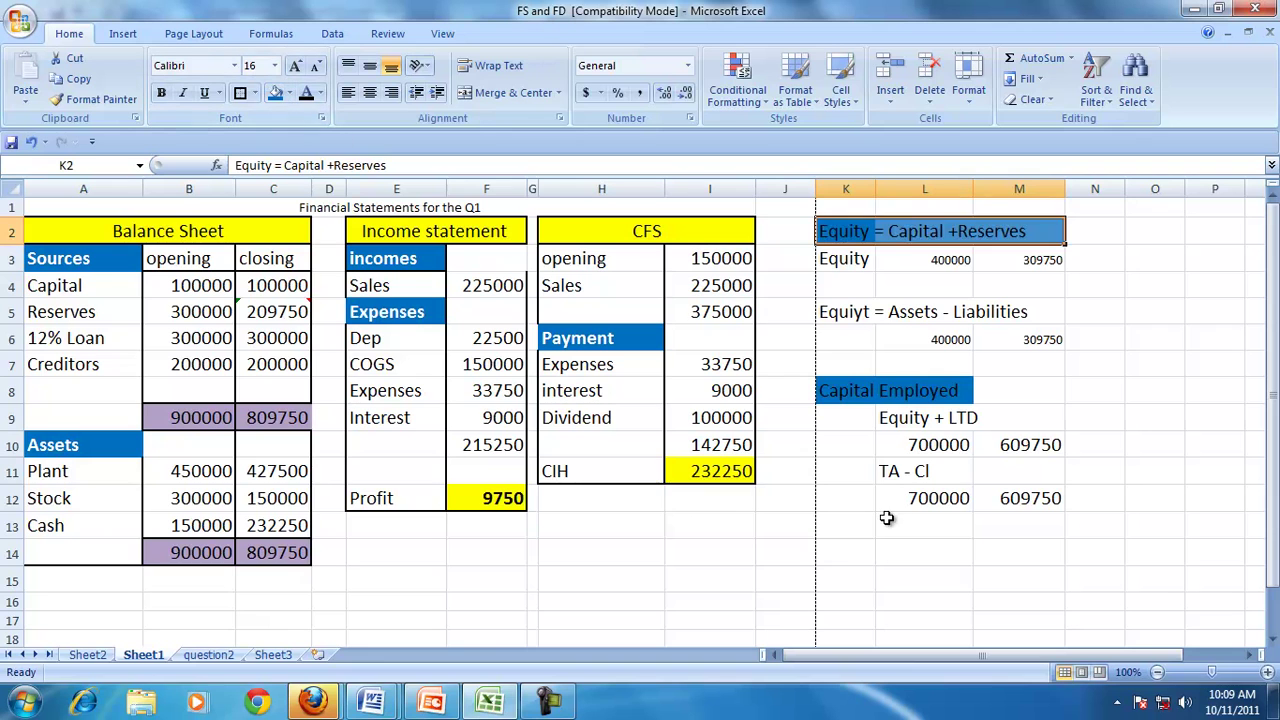